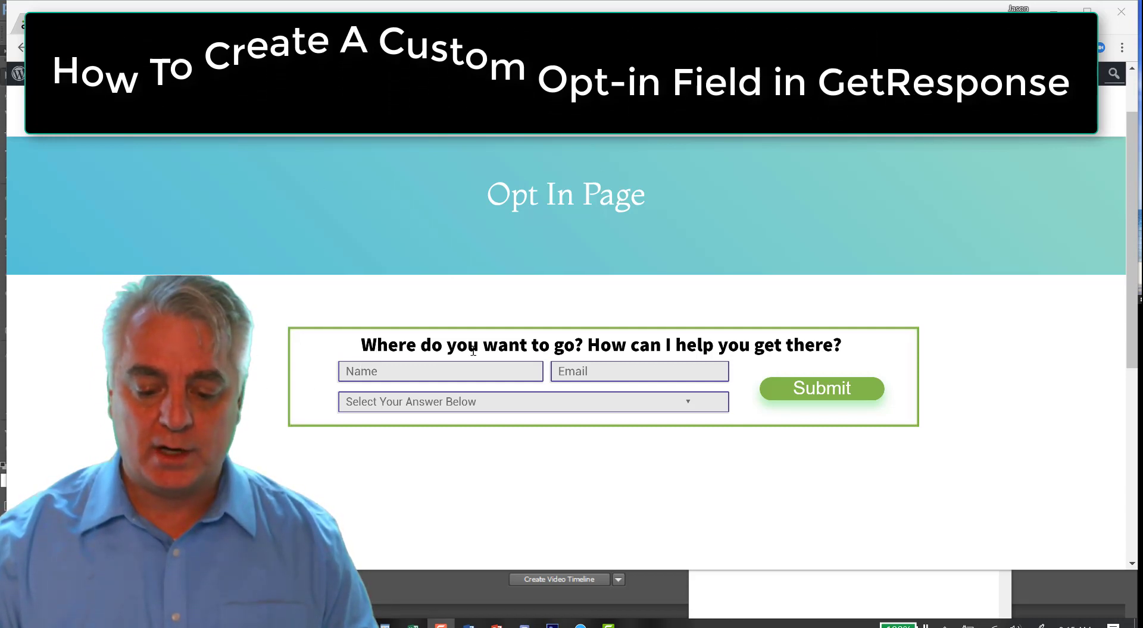
View the answer choices in the opt-in form's drop-down and pick option 3 about travel hacks and travel gear.
left_click(495, 402)
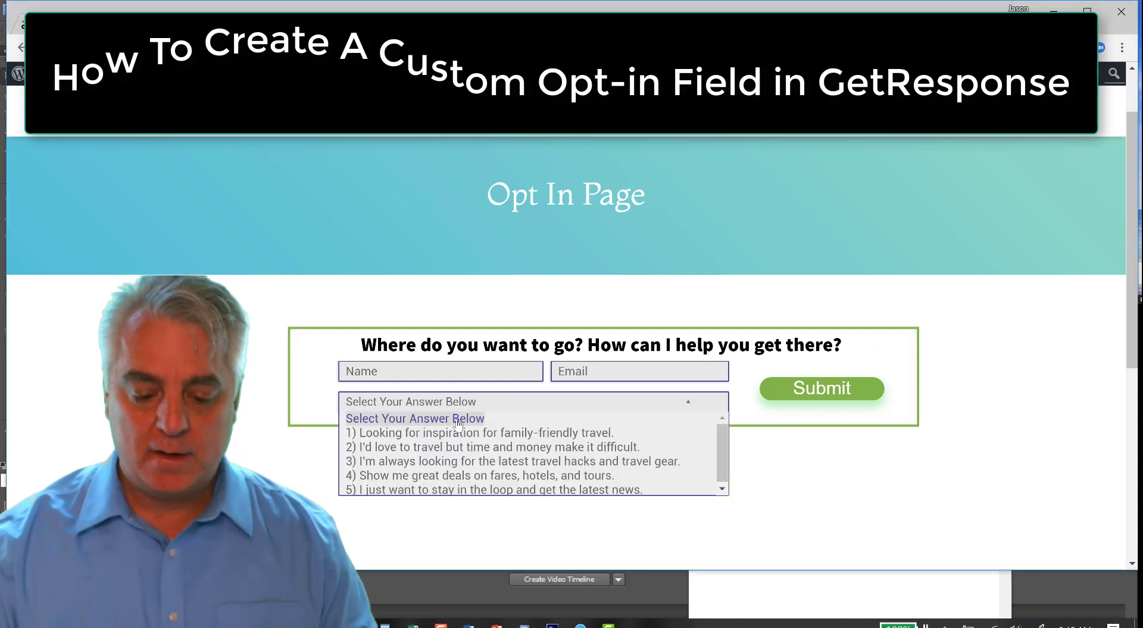
left_click(453, 463)
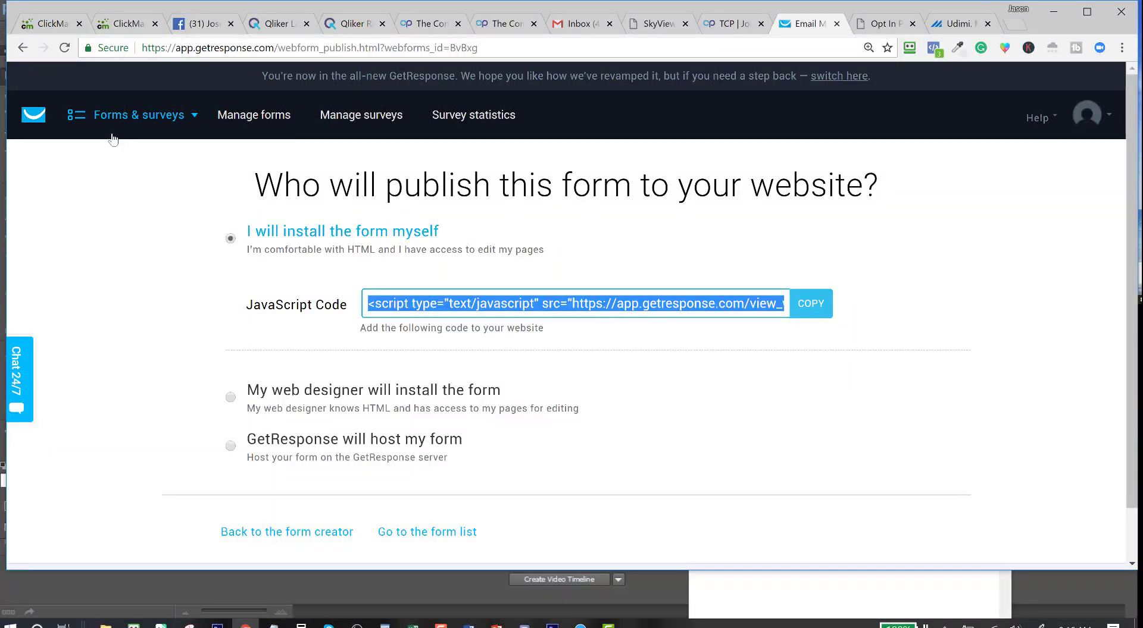
Return to the GetResponse dashboard and open the custom fields list in the Contacts area.
left_click(23, 117)
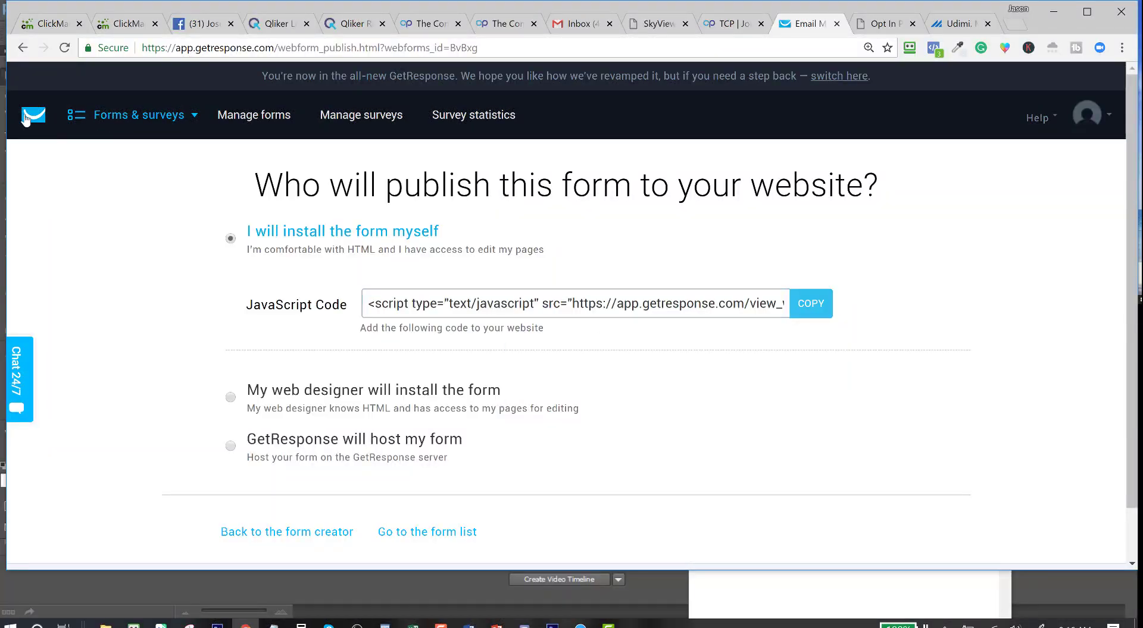
left_click(27, 119)
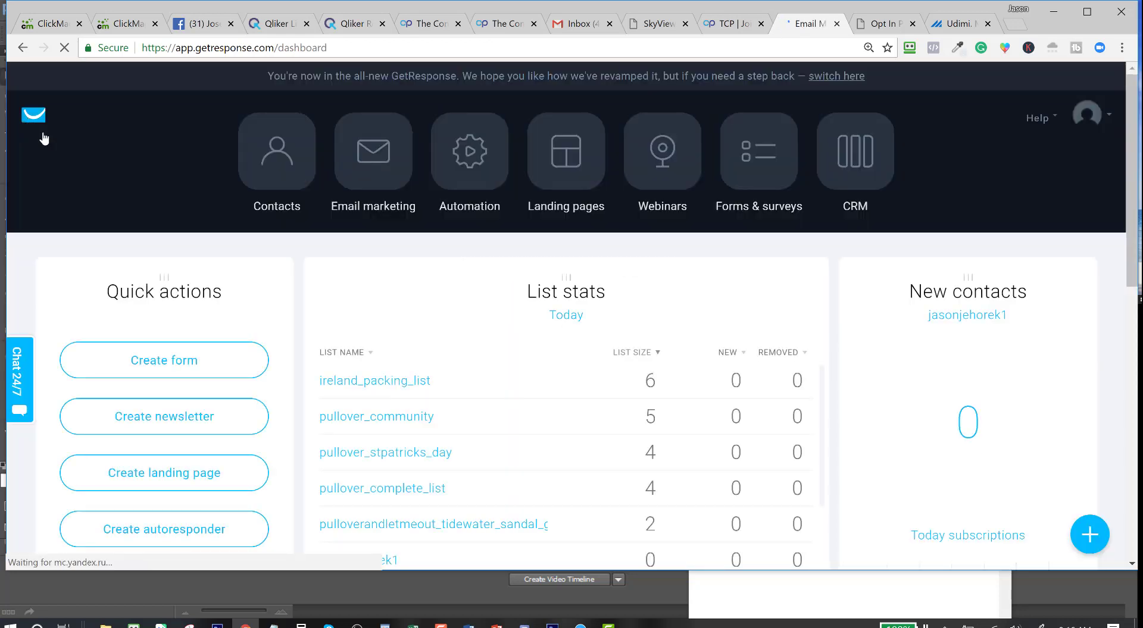
left_click(284, 143)
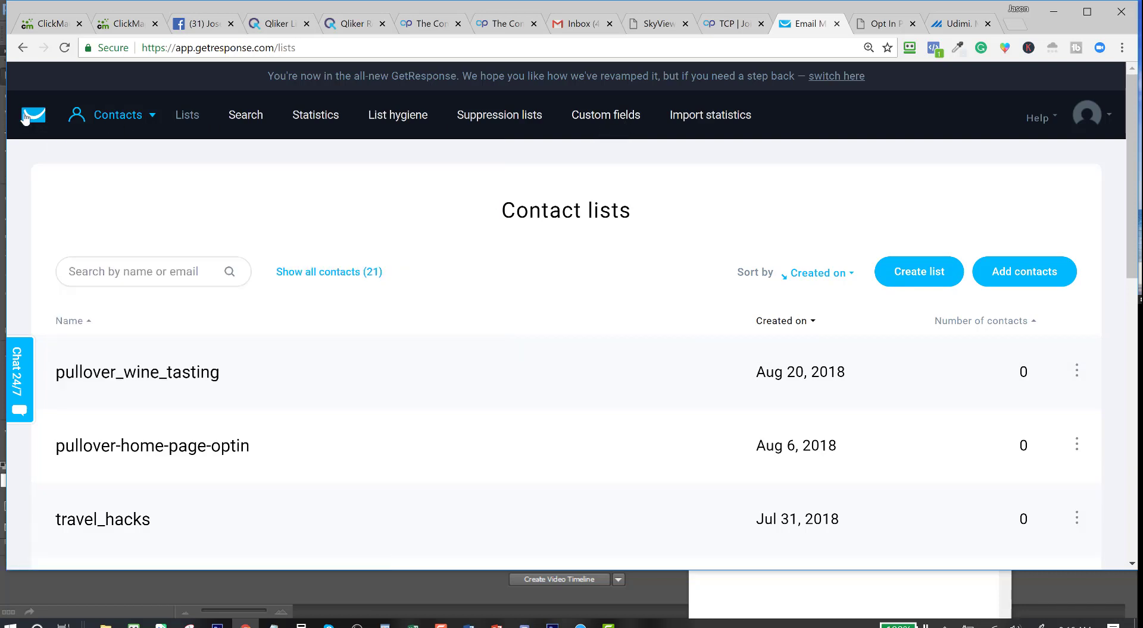
left_click(25, 118)
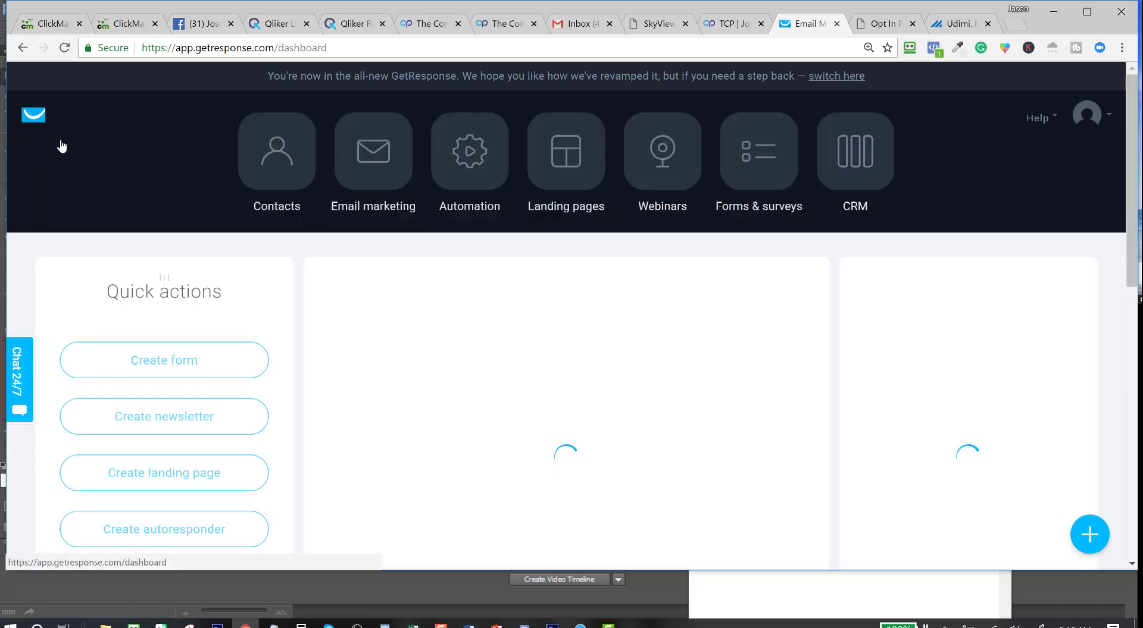
left_click(266, 141)
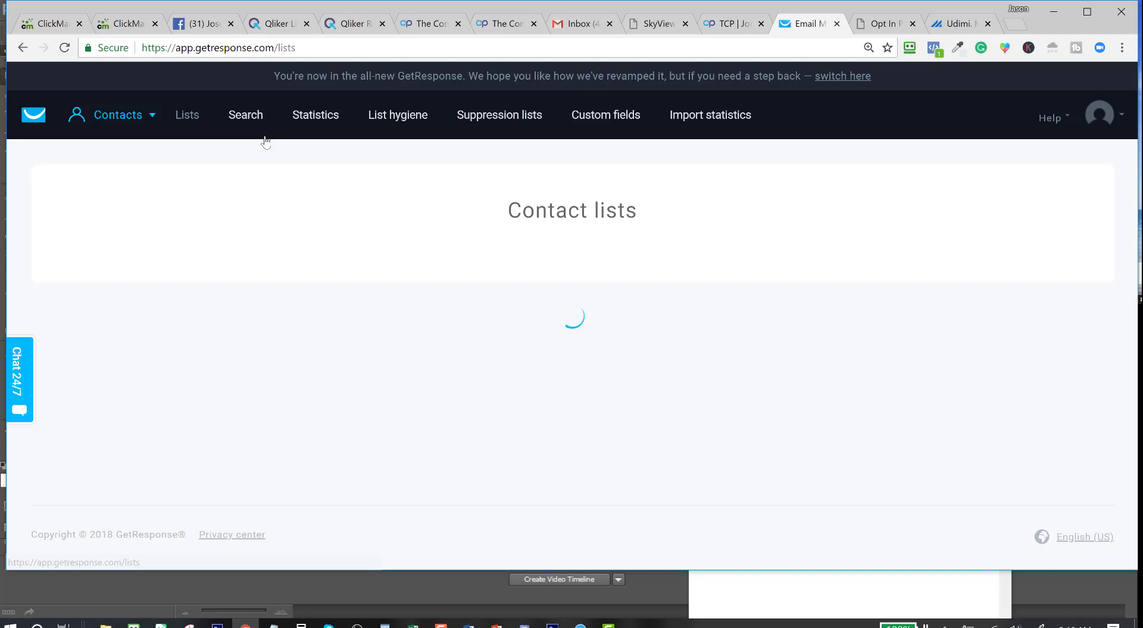
left_click(598, 120)
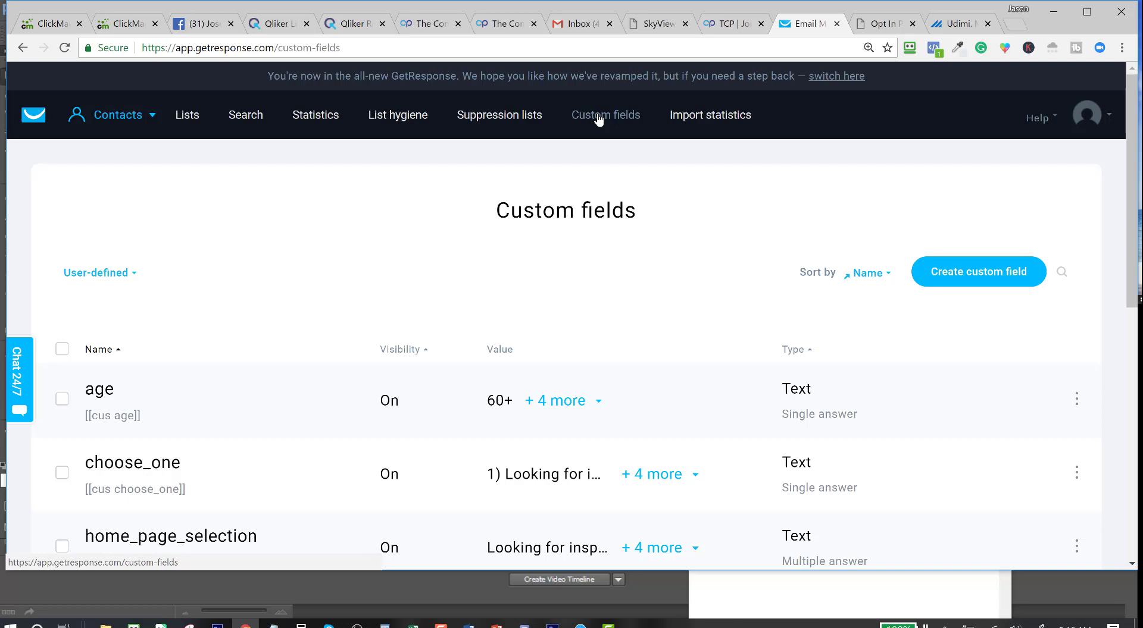
Start a new custom field and set its information type to Text.
left_click(982, 275)
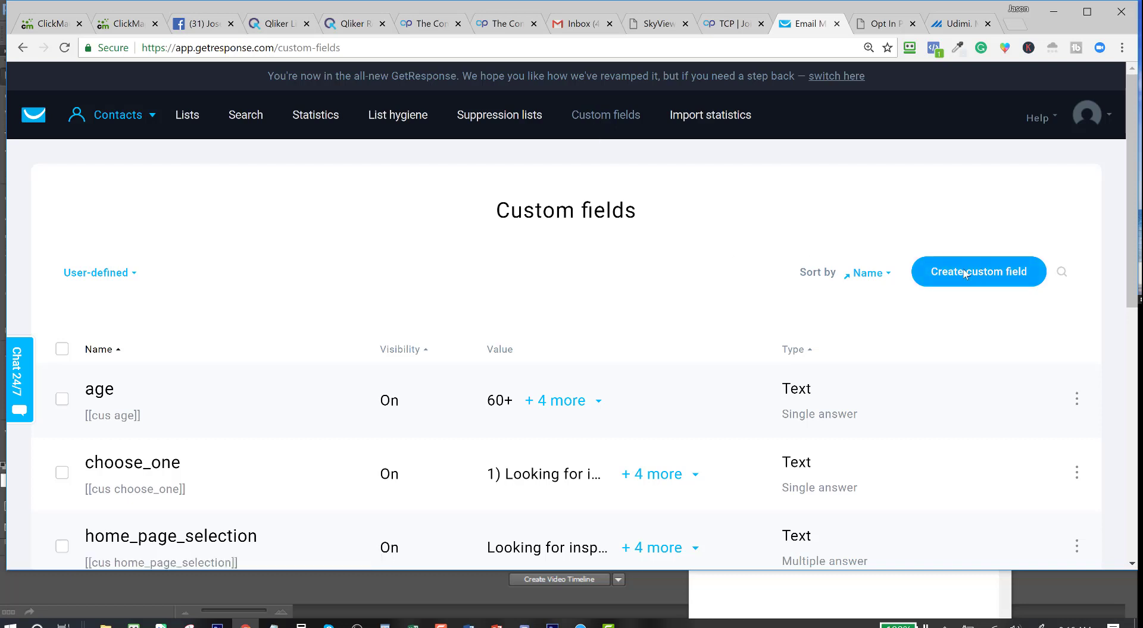
left_click(409, 300)
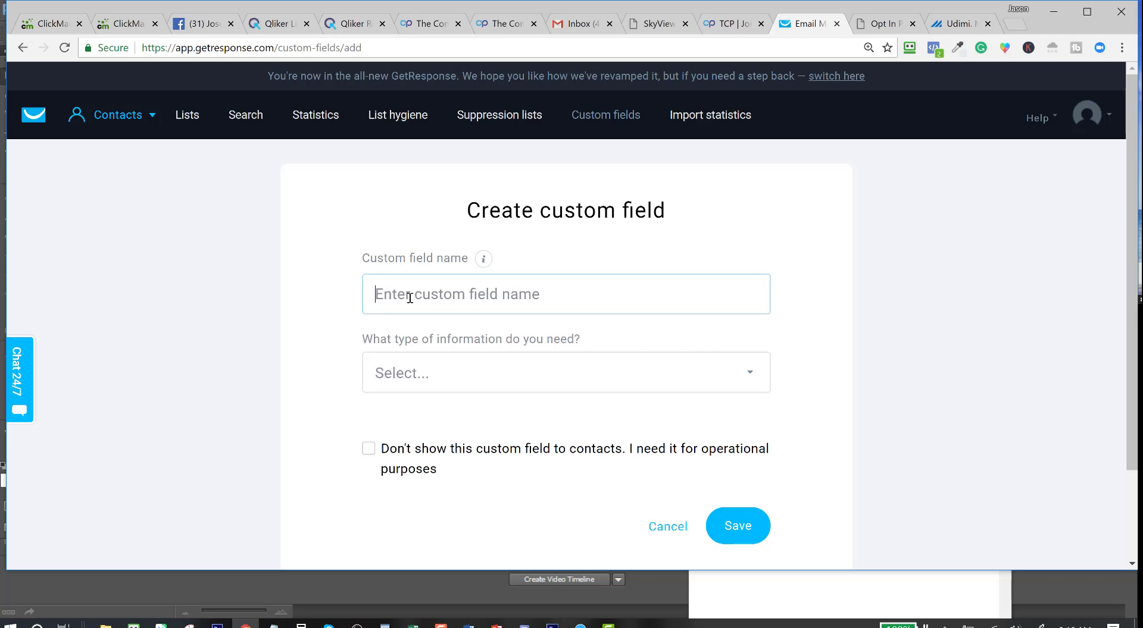
left_click(464, 373)
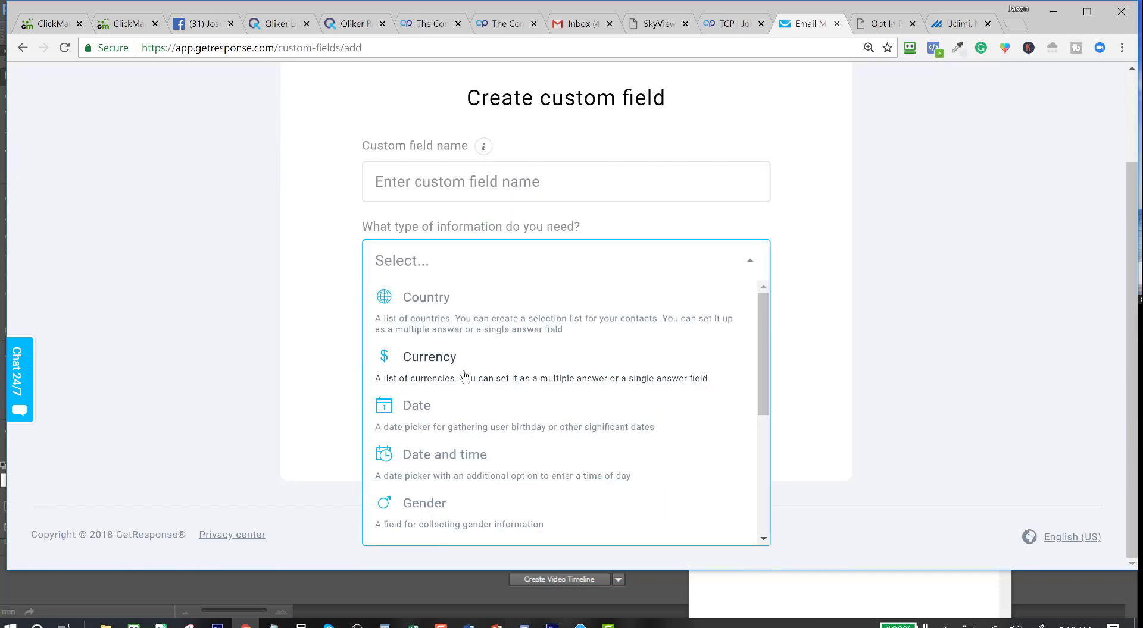
left_click_drag(762, 327, 762, 524)
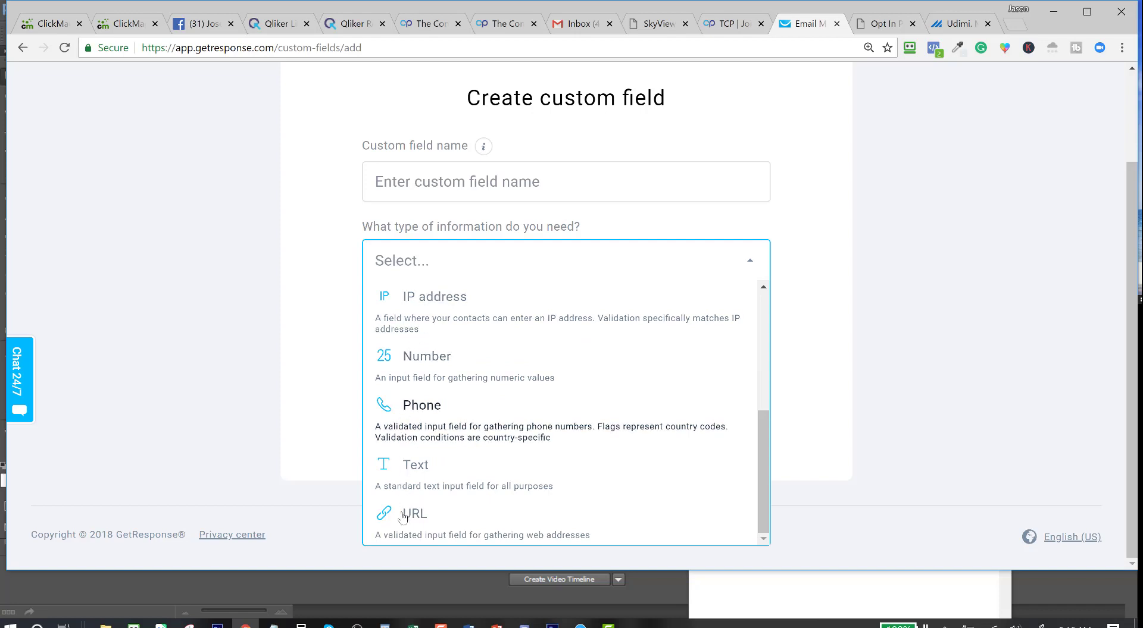
left_click(415, 467)
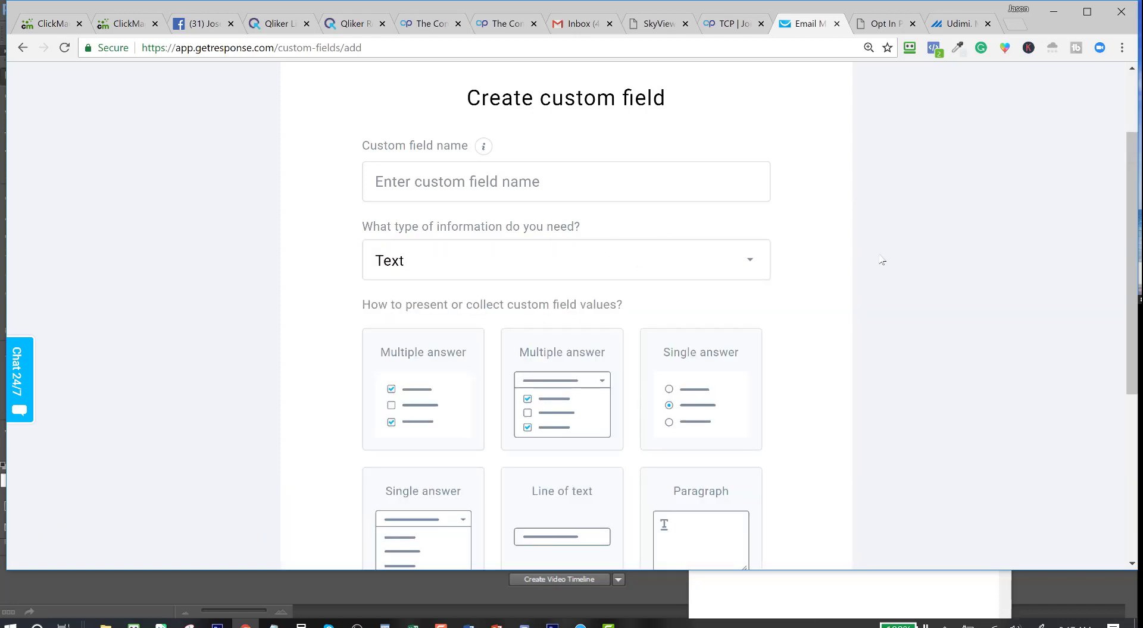
Set the custom field's values to be collected through the multiple-answer drop-down style.
scroll(882, 260, "down", 4)
scroll(882, 260, "up", 1)
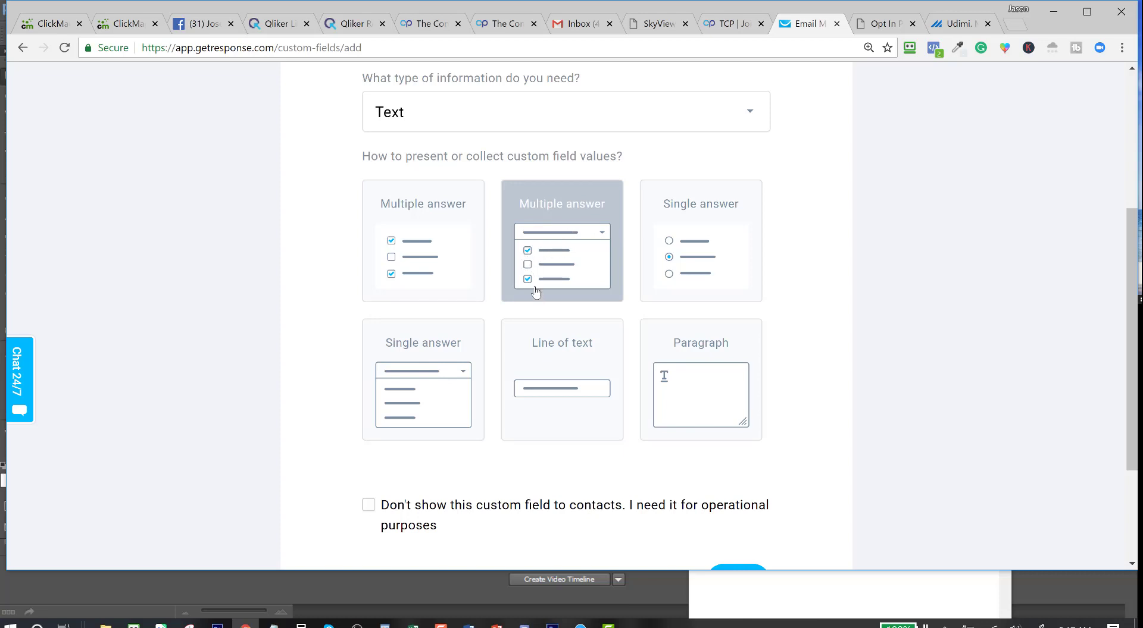
left_click(551, 251)
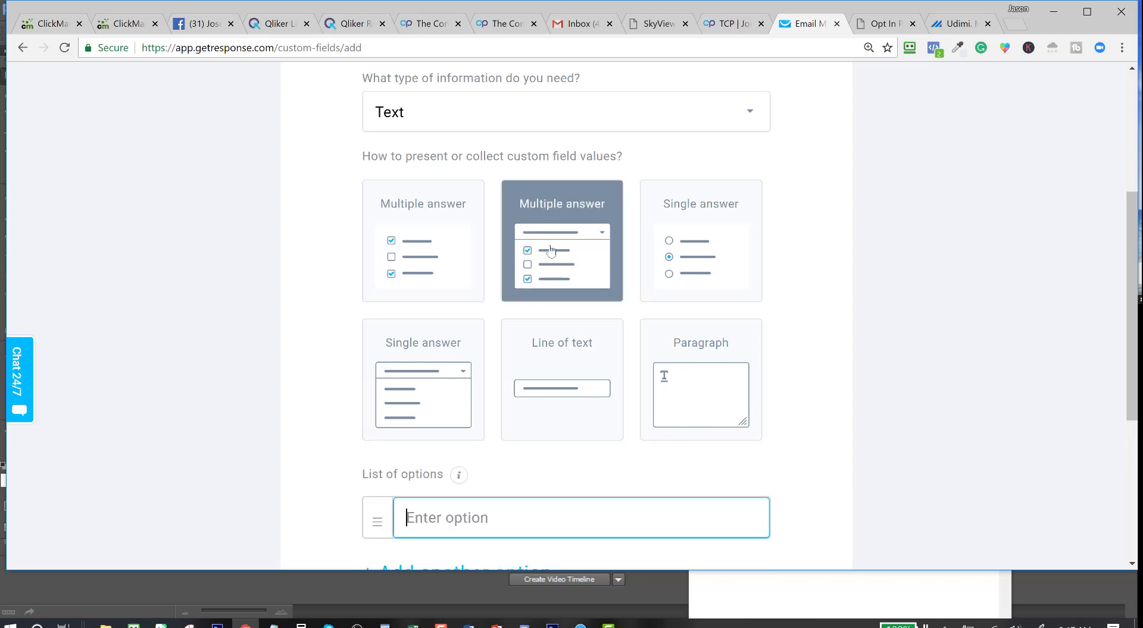
Copy "1) Looking for inspiration for family-friendly travel." from the Notepad notes into the field's first option.
scroll(487, 500, "down", 2)
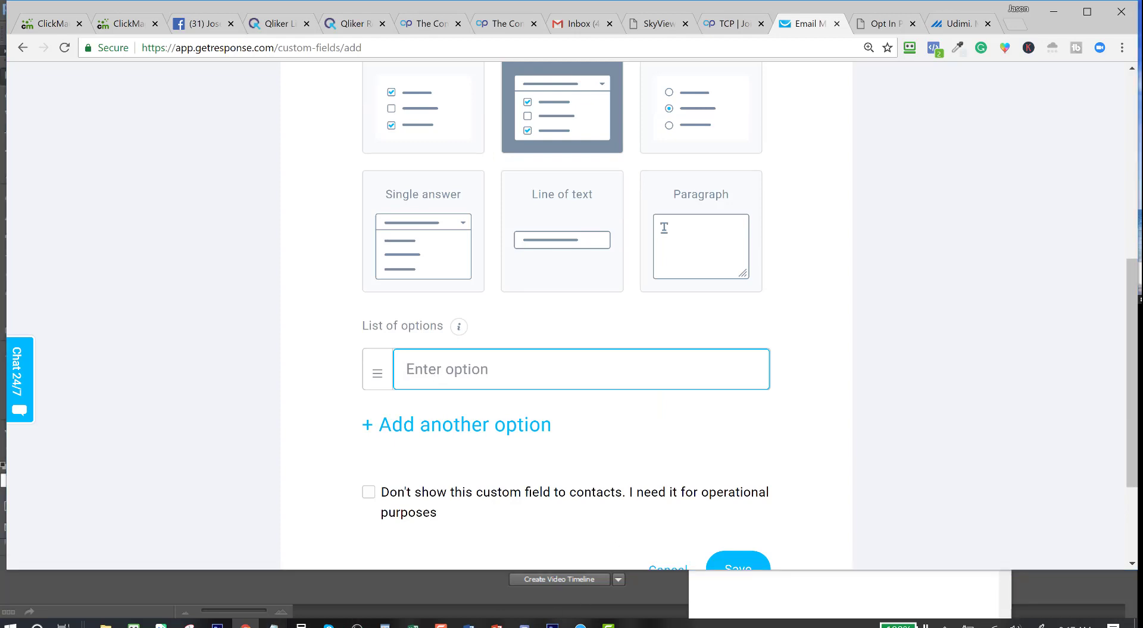
left_click(273, 625)
left_click(693, 75)
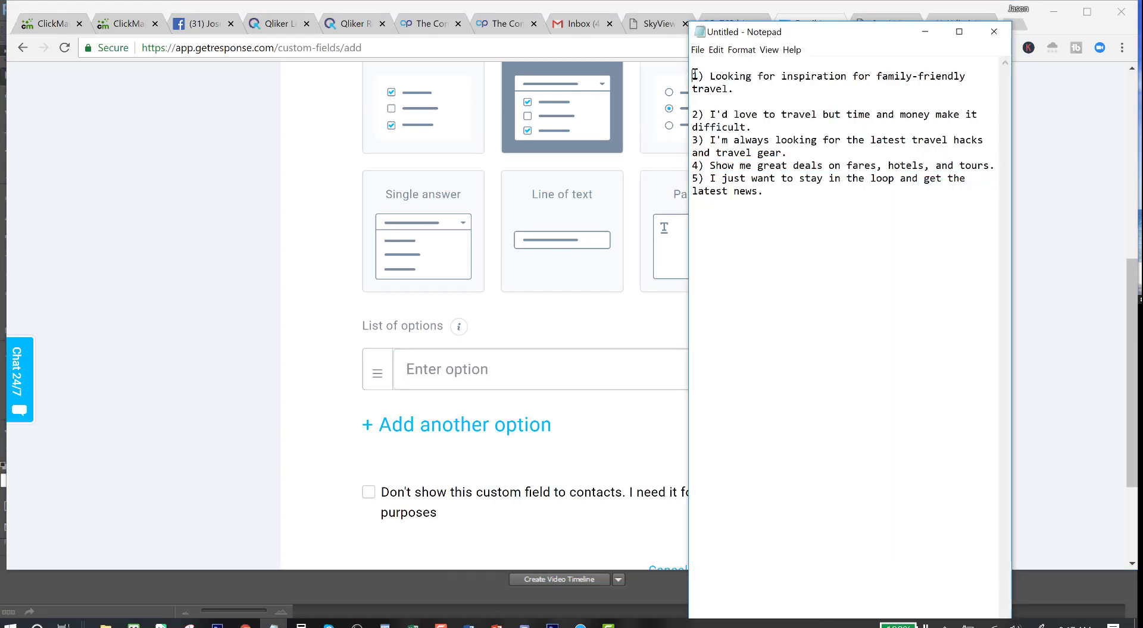
left_click_drag(693, 75, 743, 89)
key("ctrl+c")
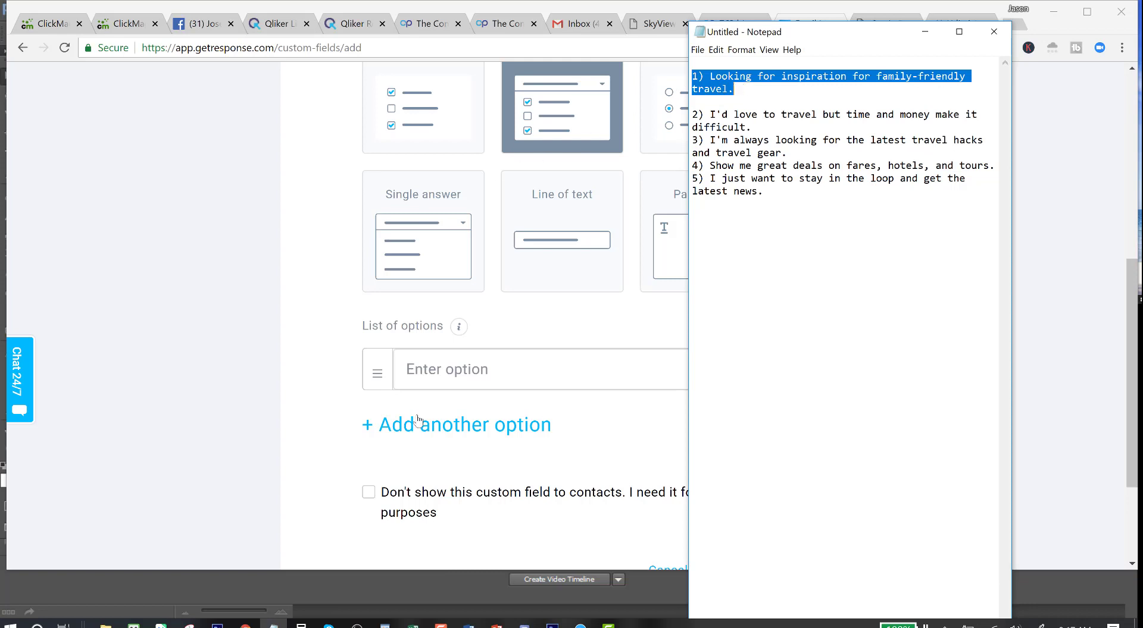
left_click(417, 370)
key("ctrl+v")
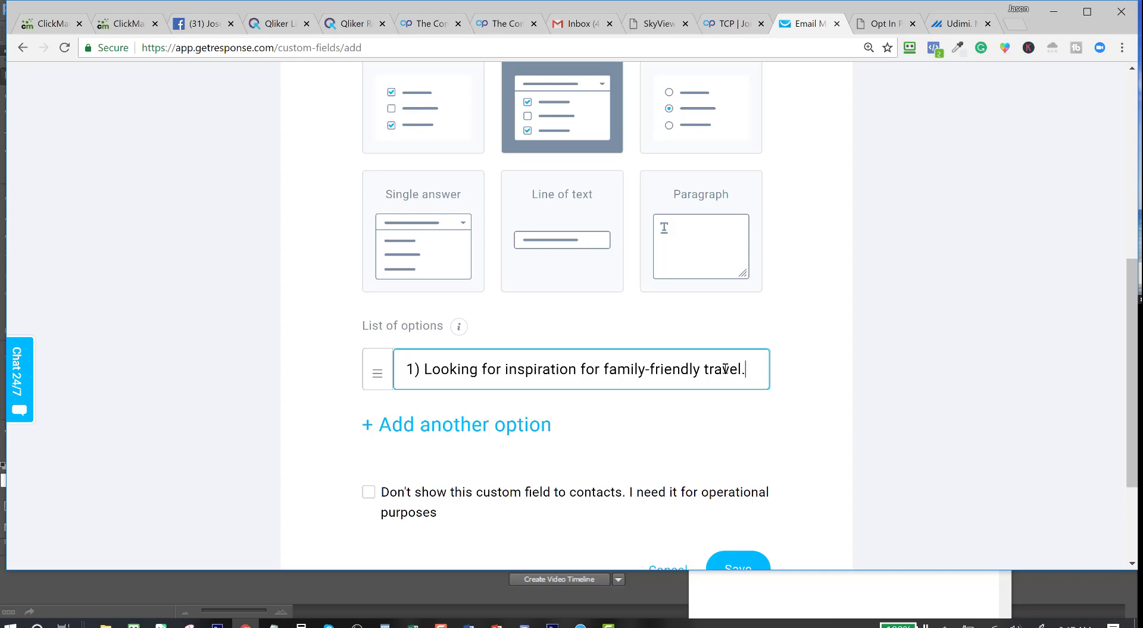
Add a second option with "2) I'd love to travel but time and money make it difficult." copied from Notepad.
left_click(445, 433)
key("alt+Tab")
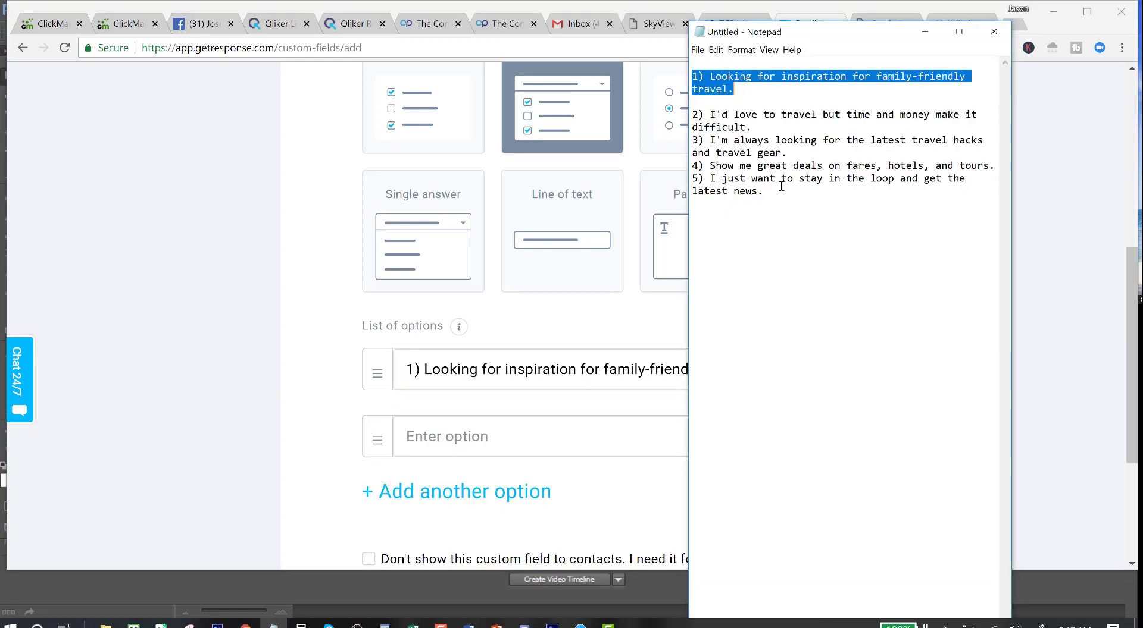
left_click_drag(692, 114, 752, 127)
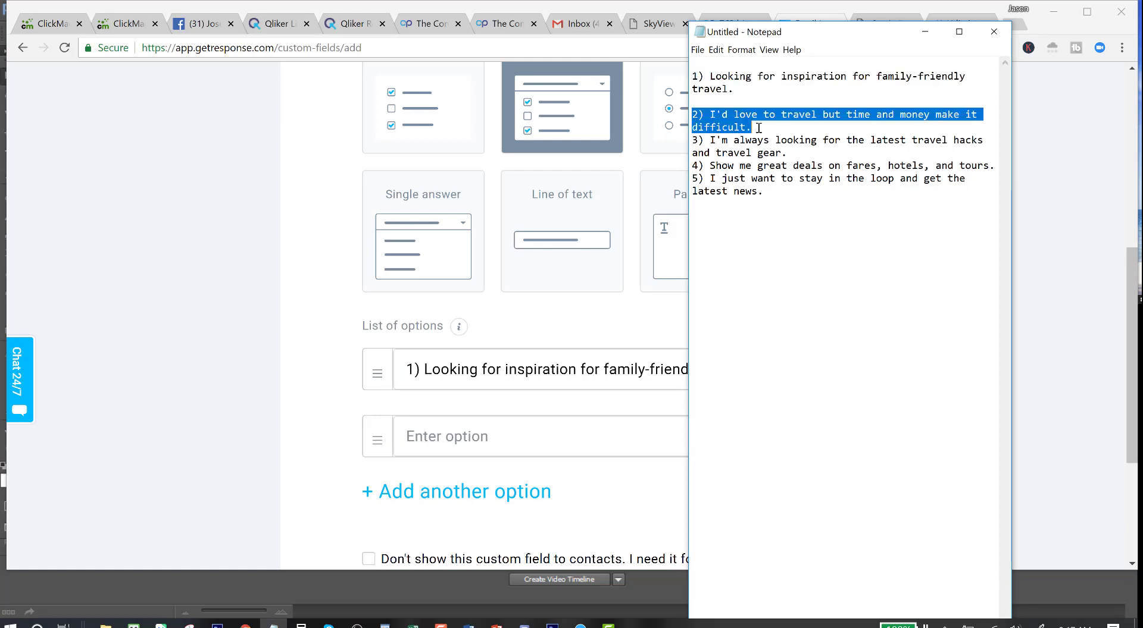
left_click(415, 437)
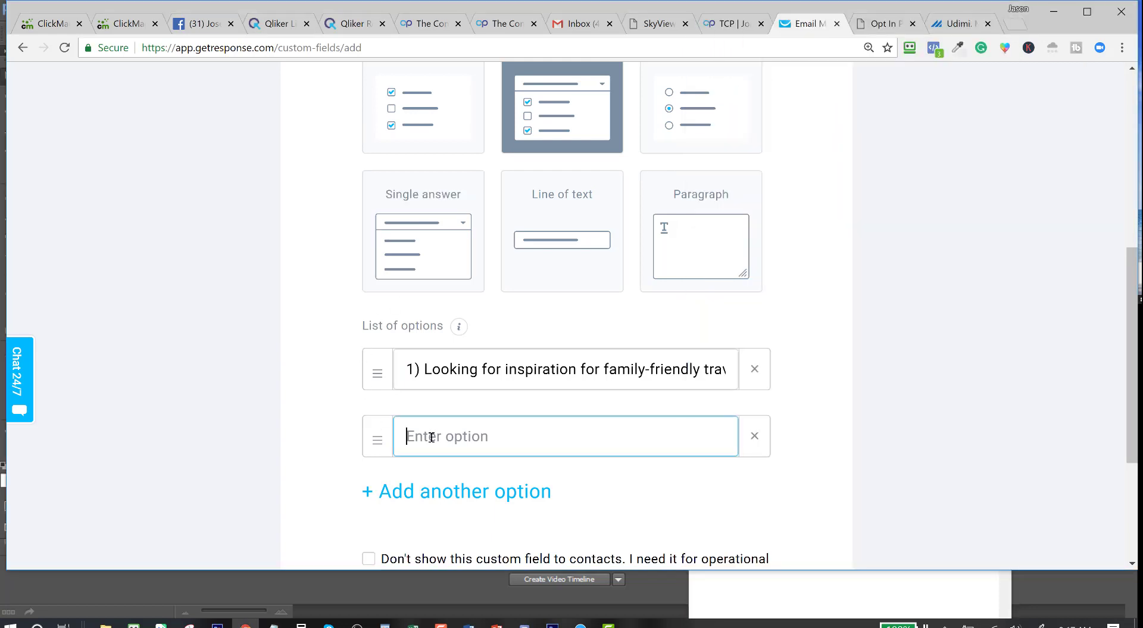
key("ctrl+v")
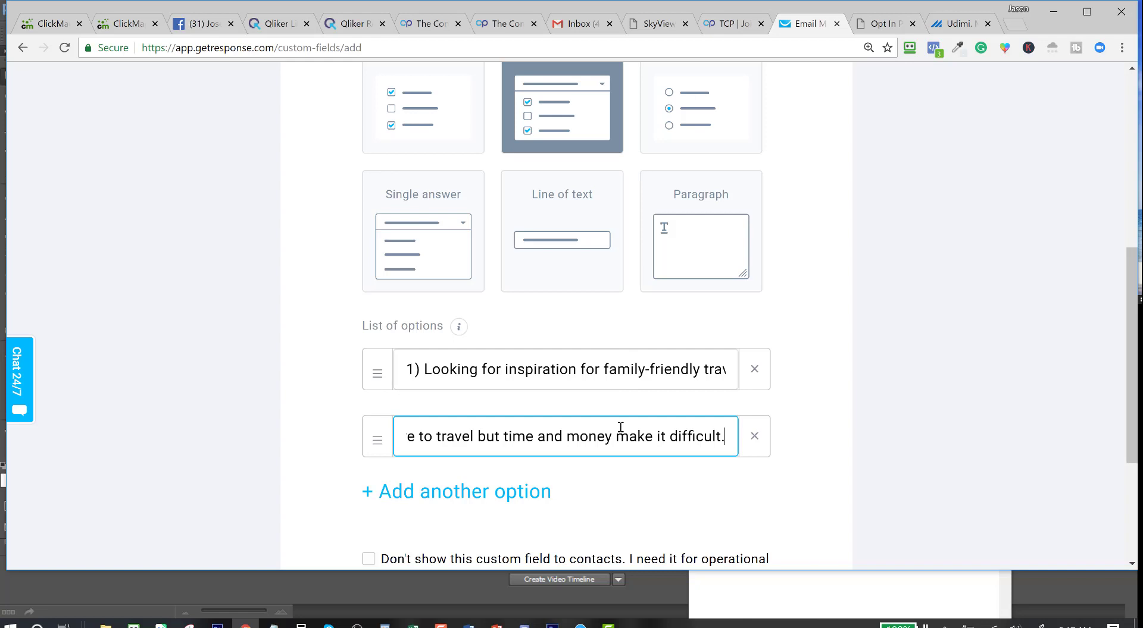
Add a third option with "3) I'm always looking for the latest travel hacks and travel gear." copied from Notepad.
left_click(474, 496)
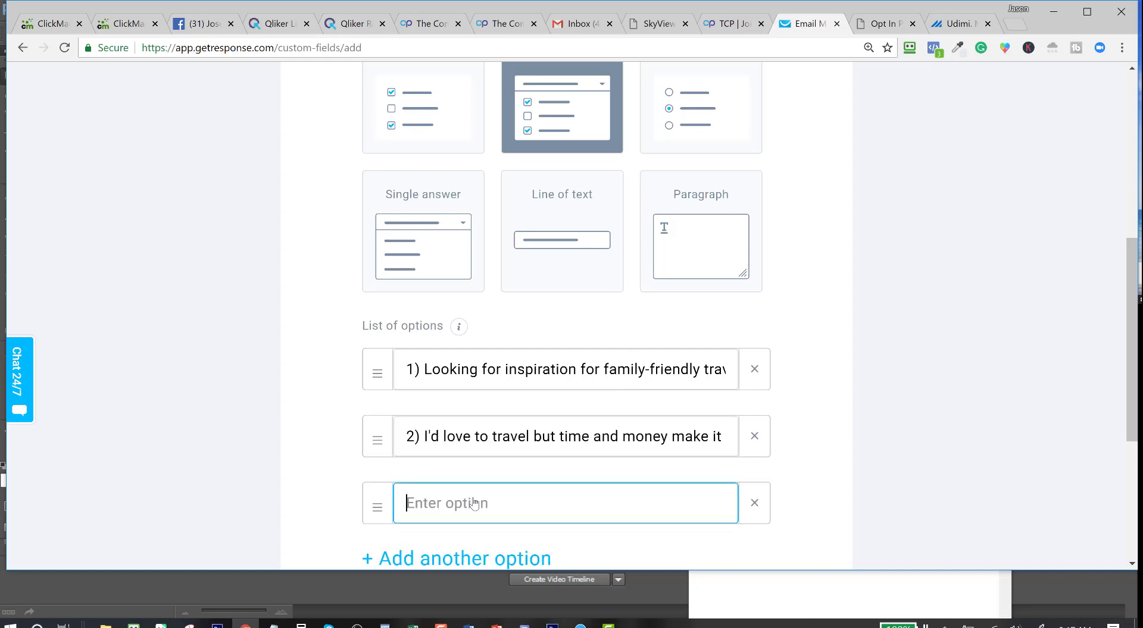
key("alt+Tab")
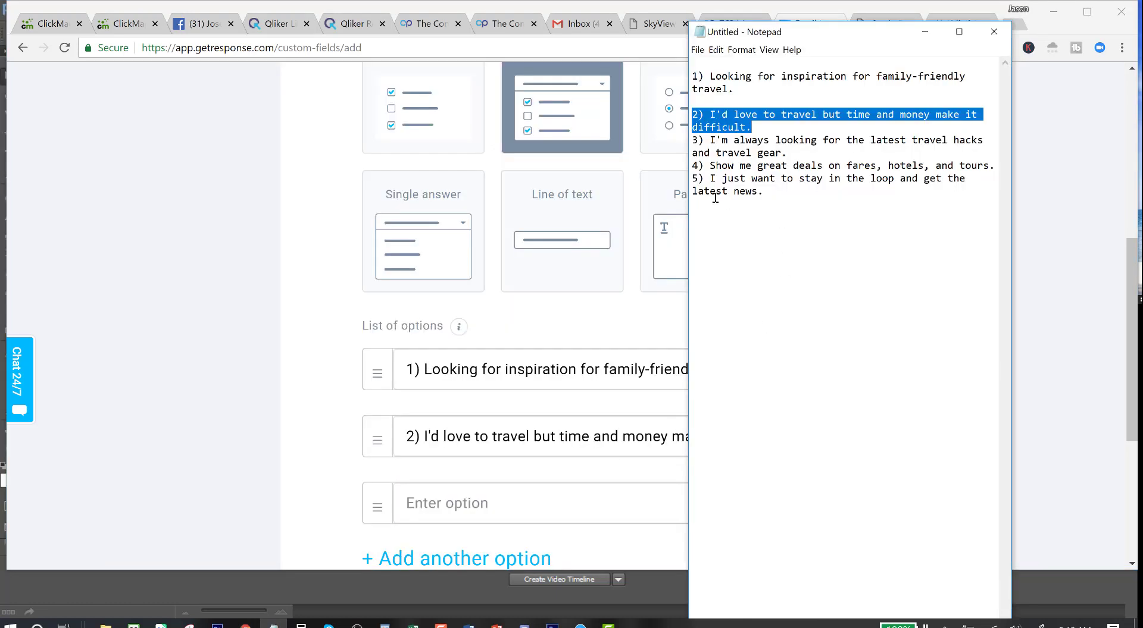
left_click_drag(692, 140, 801, 150)
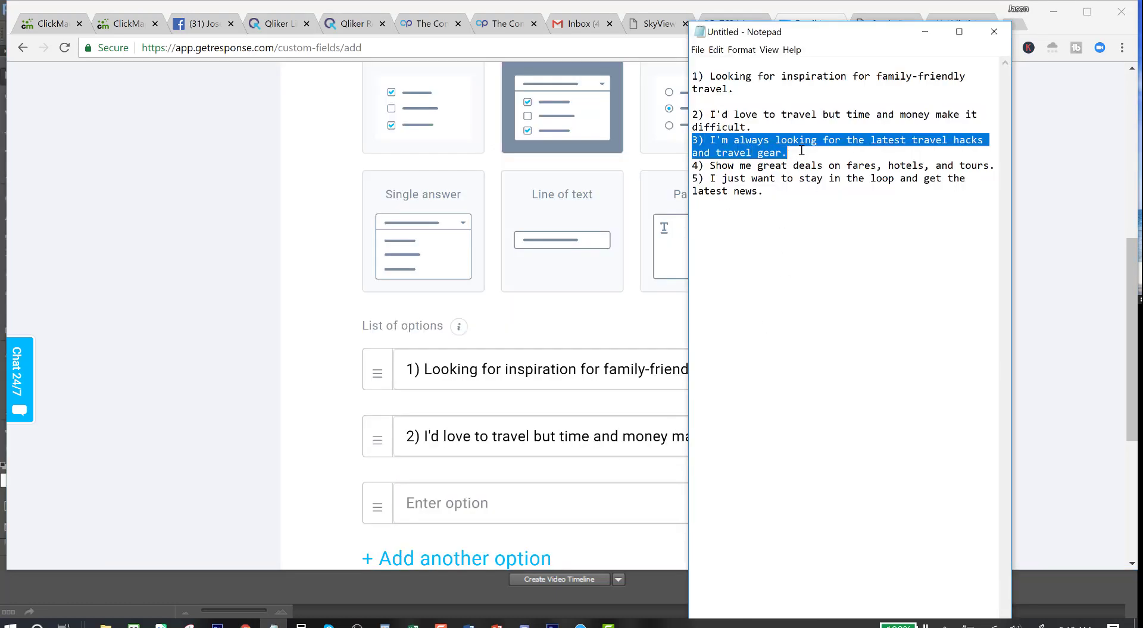
left_click(431, 508)
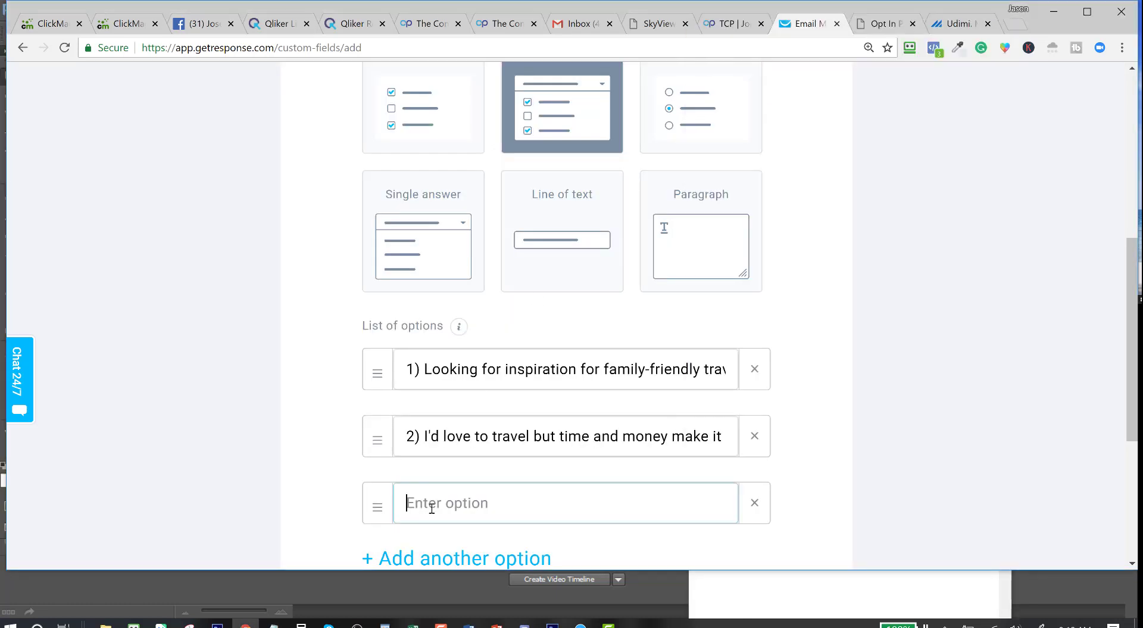
key("ctrl+v")
Add "4) Show me great deals on fares, hotels, and tours." from Notepad as the fourth option and try to save the field.
scroll(498, 481, "down", 1)
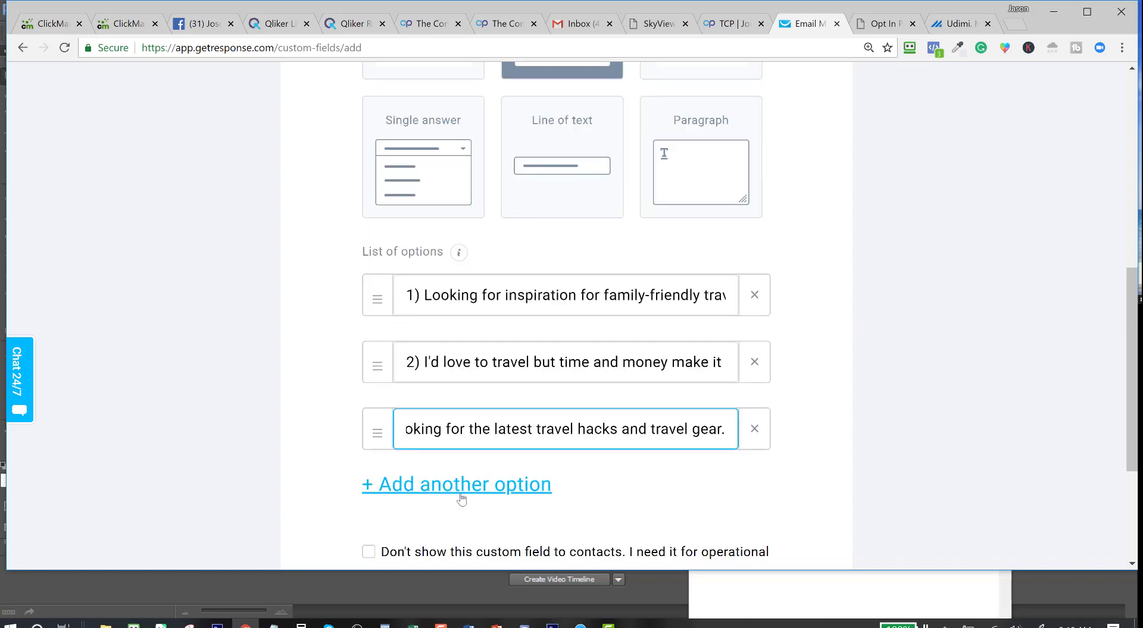
left_click(461, 489)
key("alt+Tab")
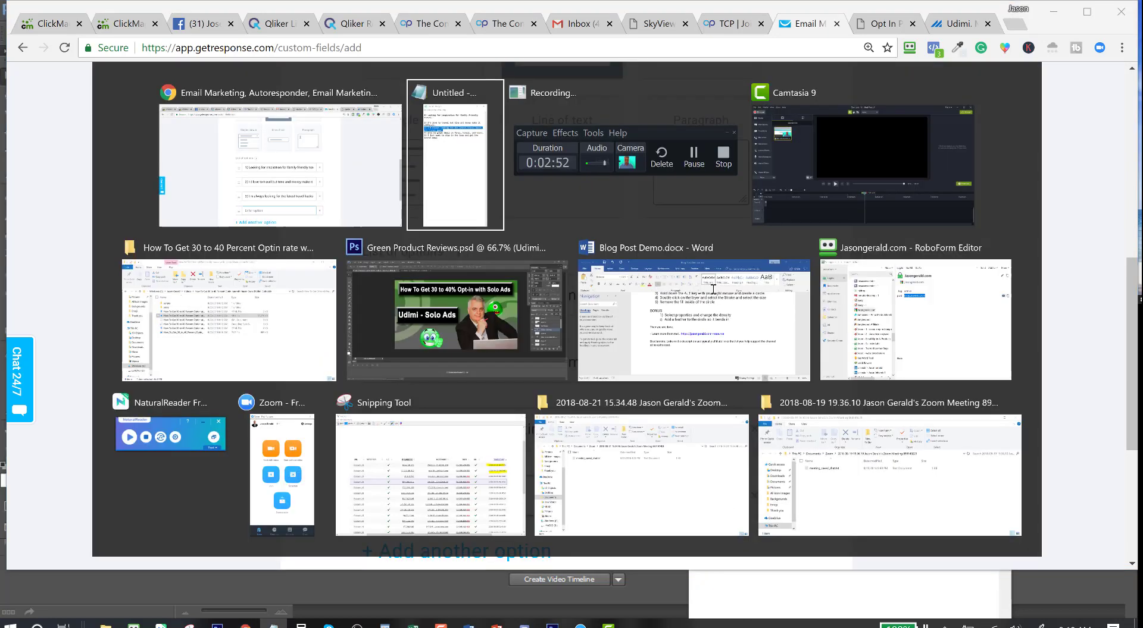
left_click_drag(692, 165, 998, 164)
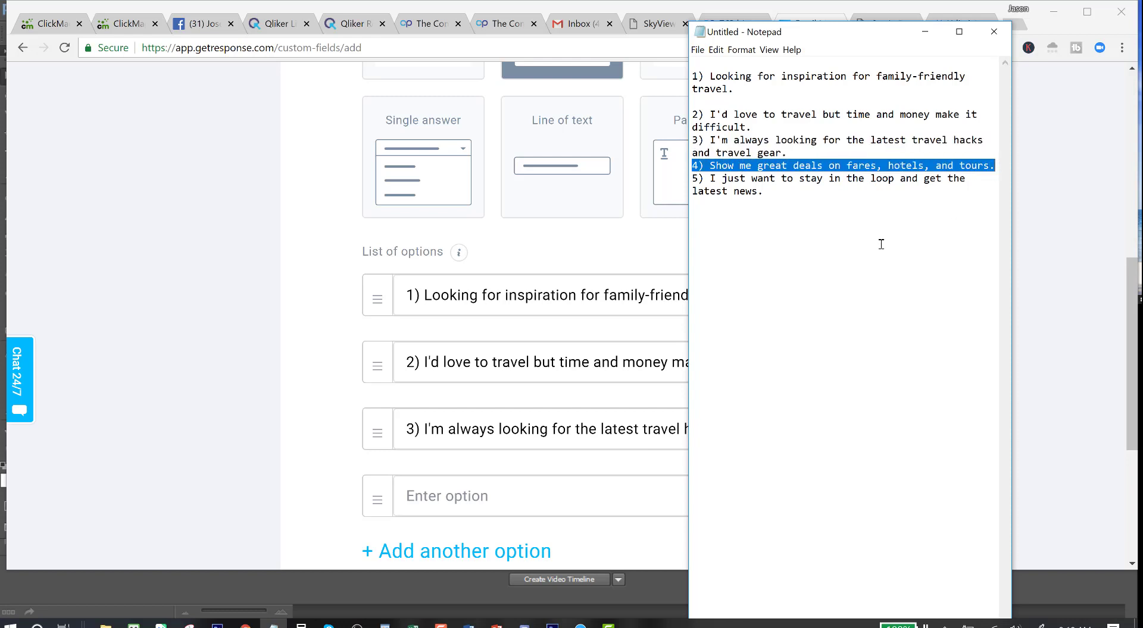
left_click(442, 493)
key("ctrl+v")
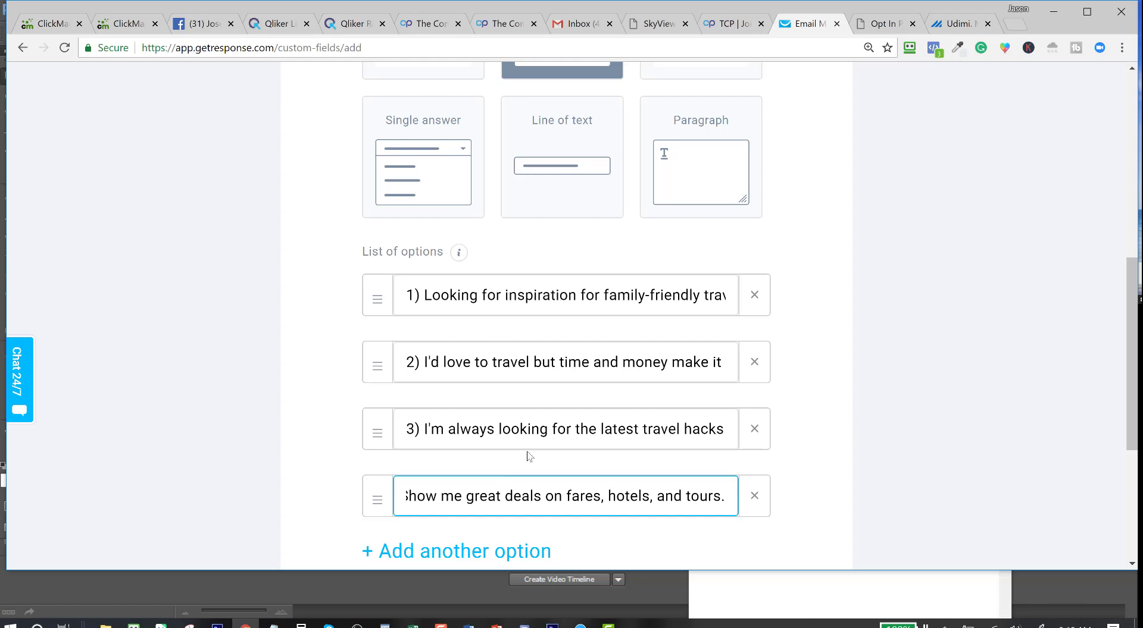
scroll(630, 488, "down", 4)
left_click(737, 476)
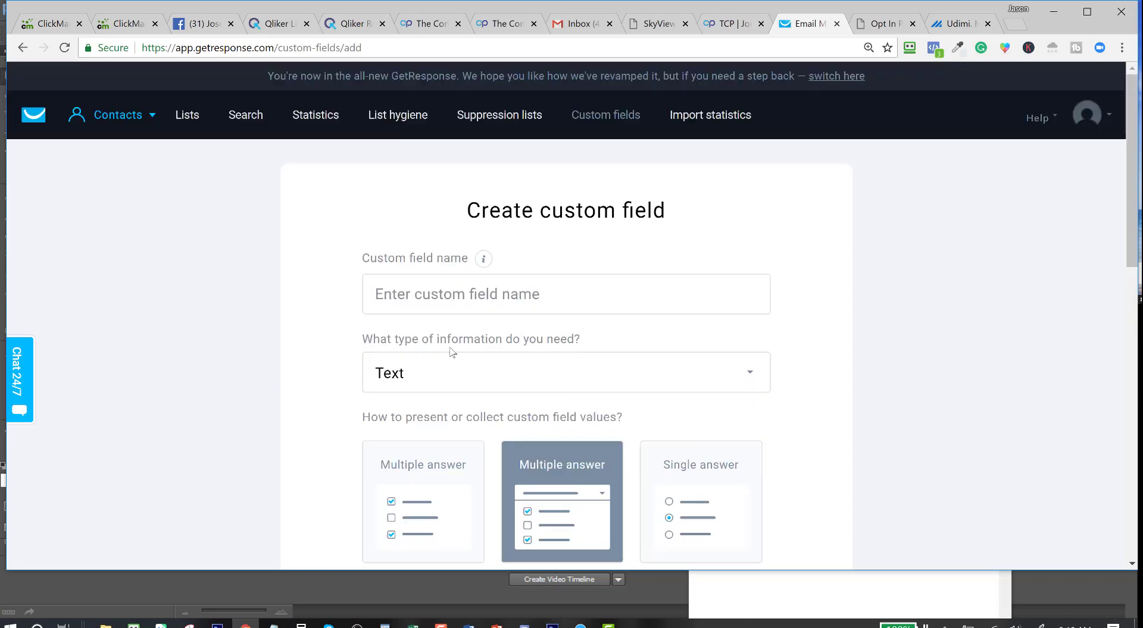
Try naming the custom field, replacing "select" with a name beginning with "choos".
left_click(434, 288)
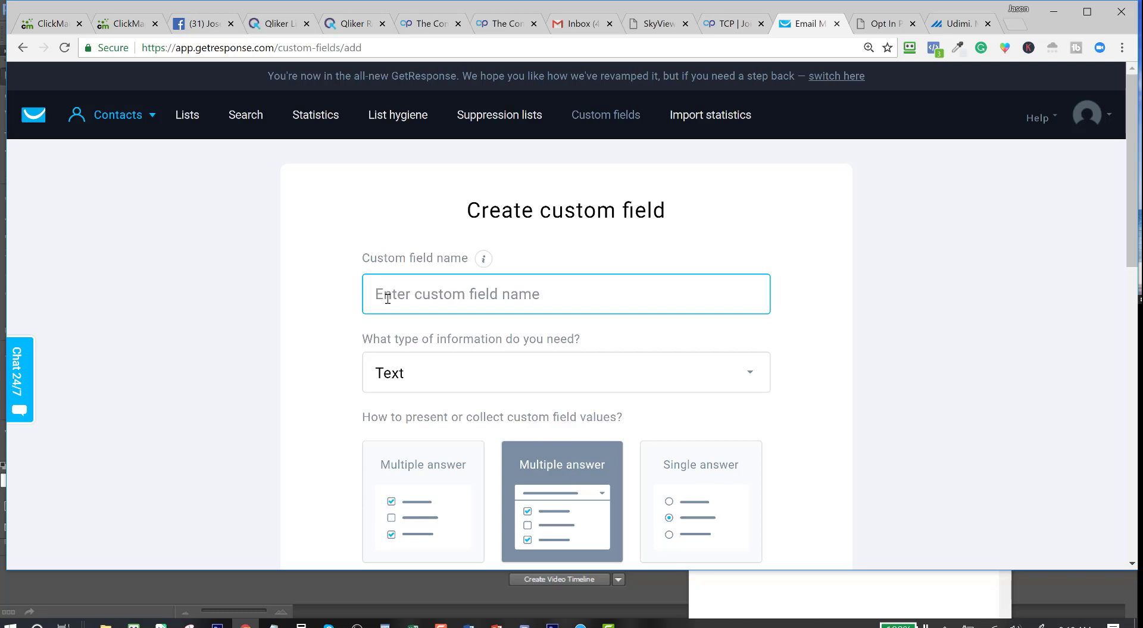
type("select")
key("BackSpace")
key("BackSpace")
key("BackSpace")
key("BackSpace")
key("BackSpace")
key("BackSpace")
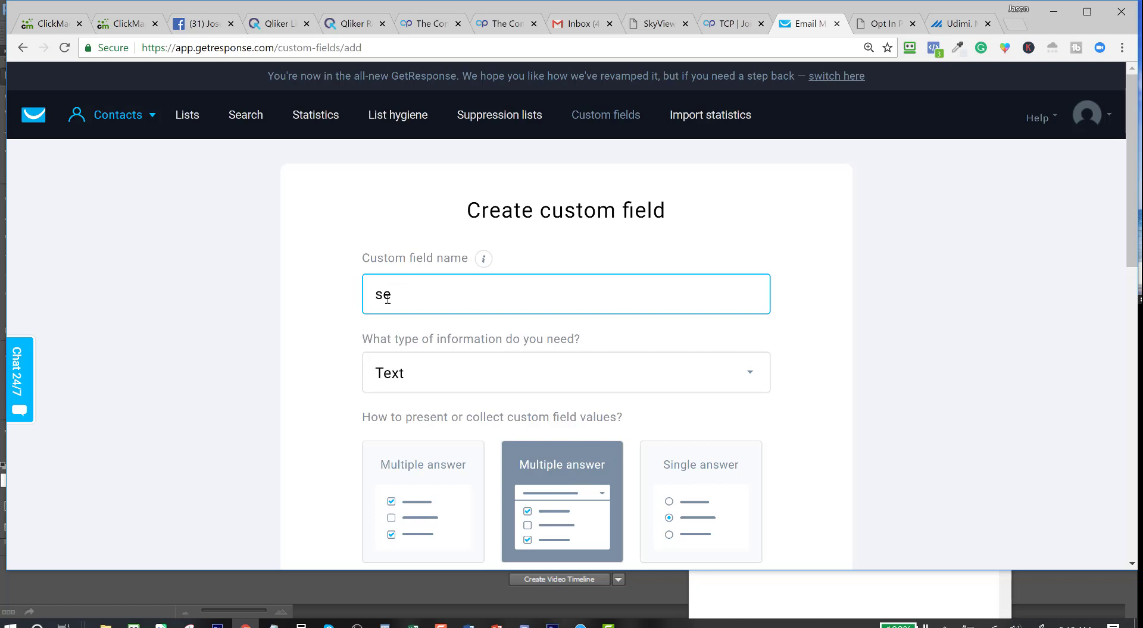
type("choosey")
key("BackSpace")
key("BackSpace")
type("se")
Leave the new custom field unsaved and return to the list of custom fields.
scroll(586, 360, "down", 3)
scroll(585, 360, "up", 3)
left_click(618, 122)
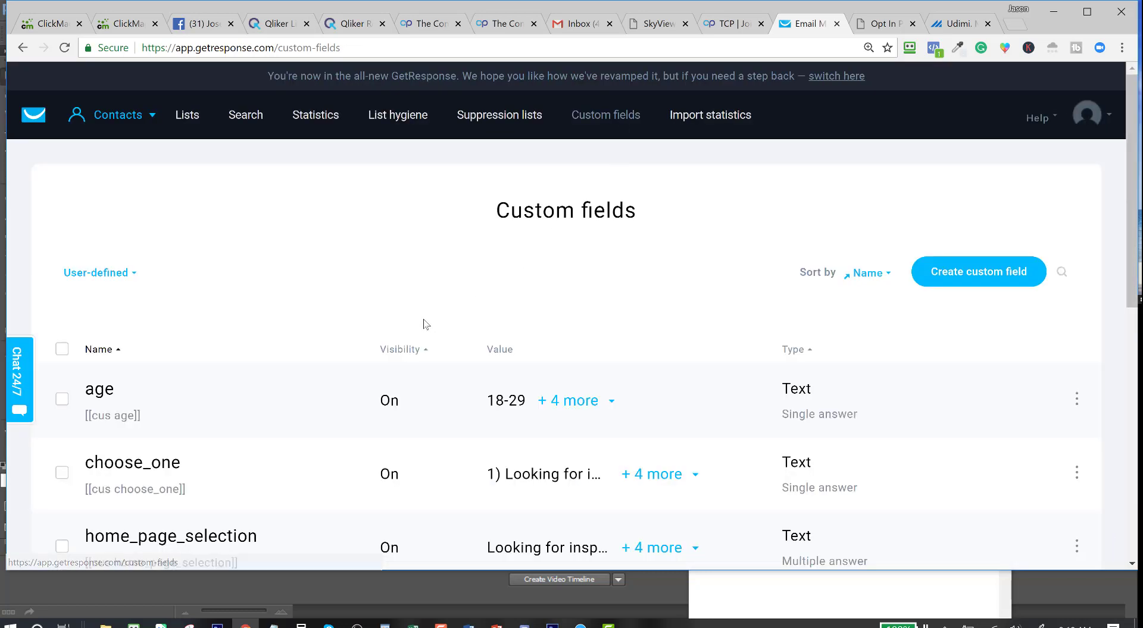
Expand the values of the choose_one custom field and open the field for editing.
scroll(423, 321, "down", 3)
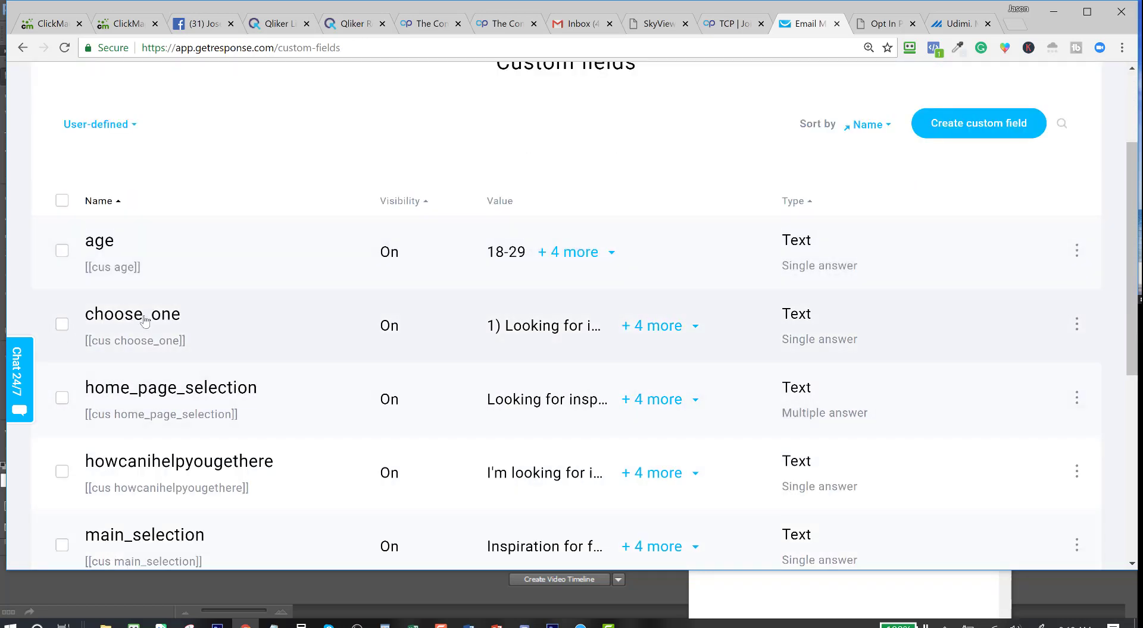
left_click(152, 323)
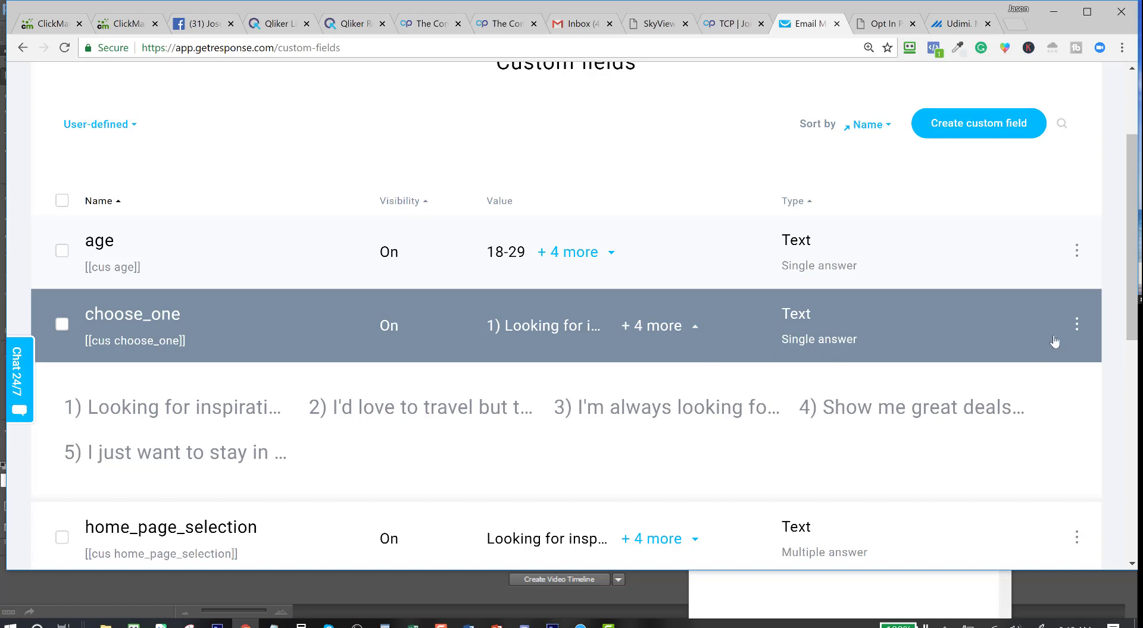
left_click(1077, 324)
left_click(976, 340)
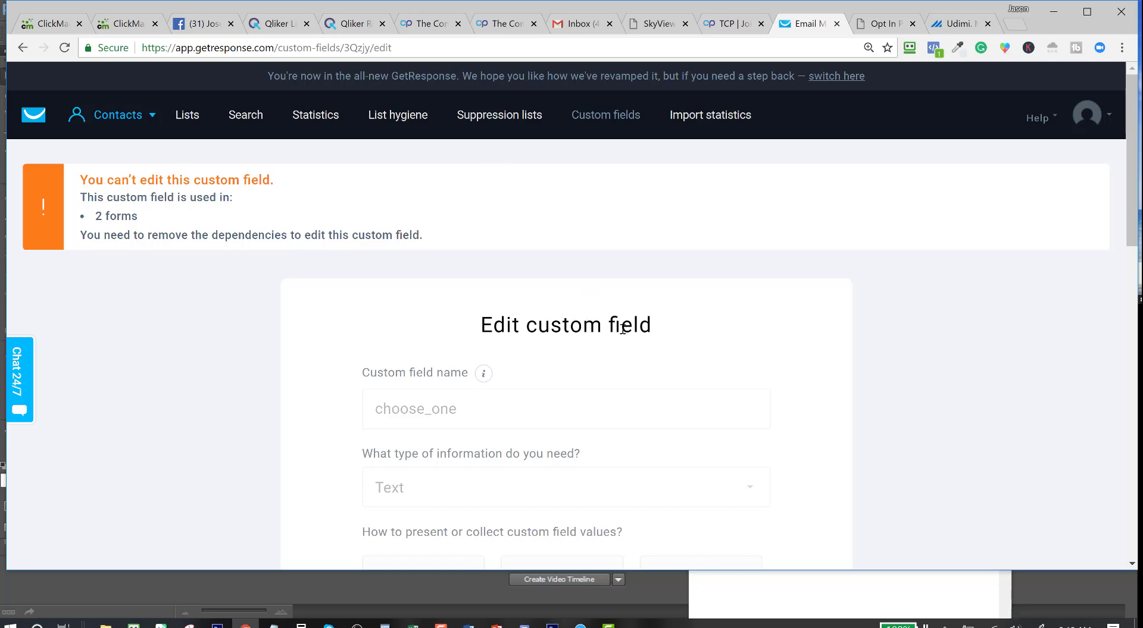
Examine where the choose_one field is used, its answer format, and its list of options.
left_click_drag(141, 218, 96, 219)
scroll(327, 354, "down", 8)
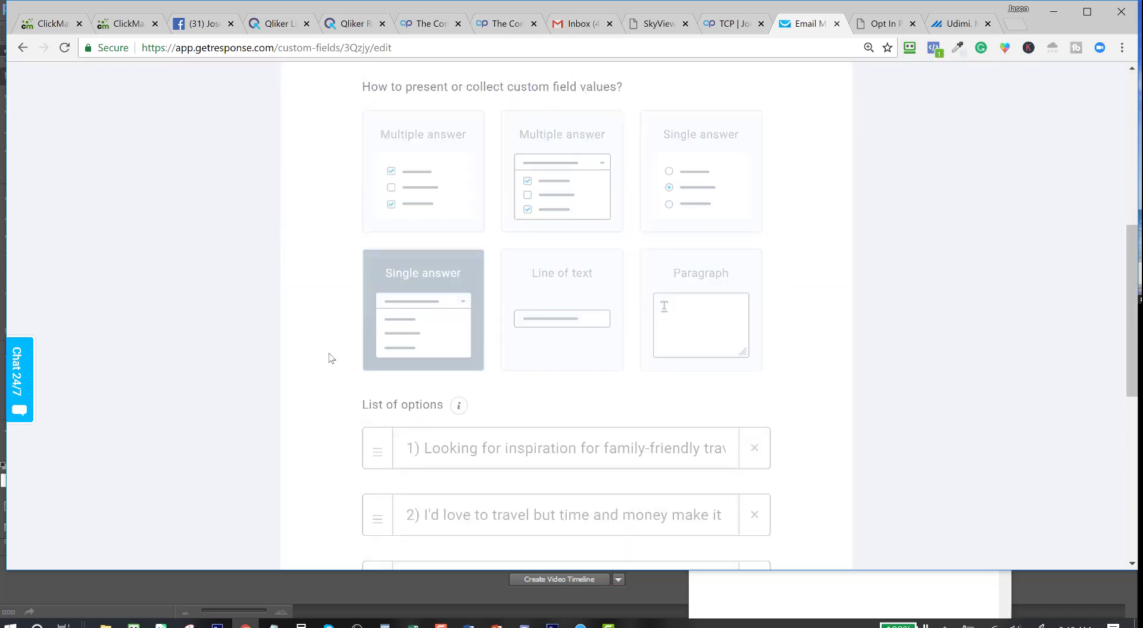
scroll(328, 356, "up", 8)
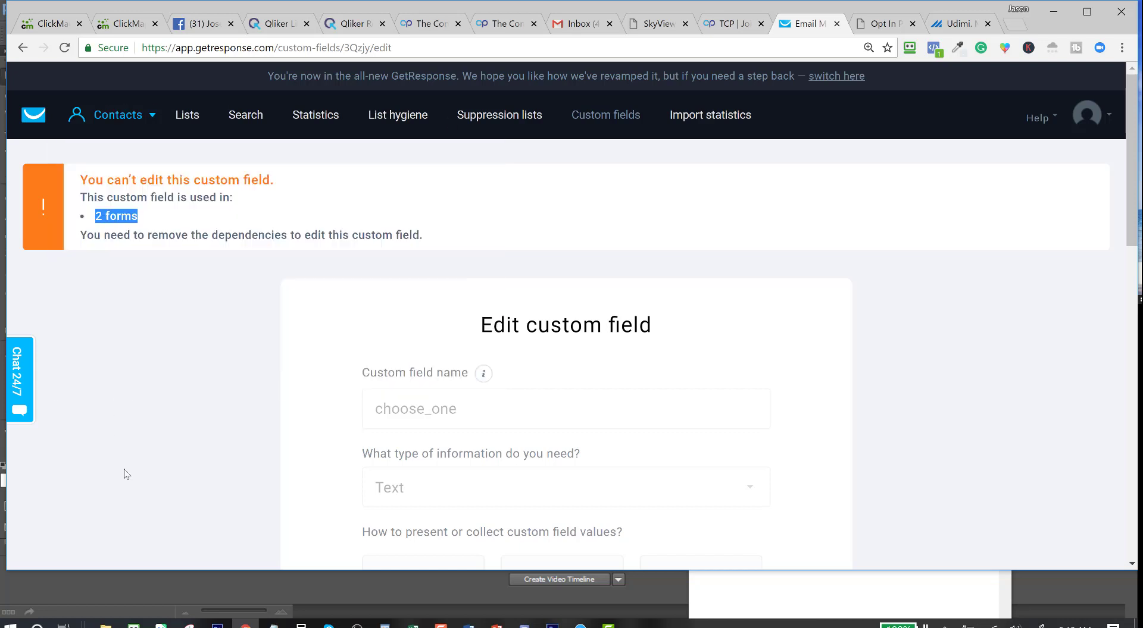
scroll(440, 417, "down", 5)
scroll(370, 437, "down", 4)
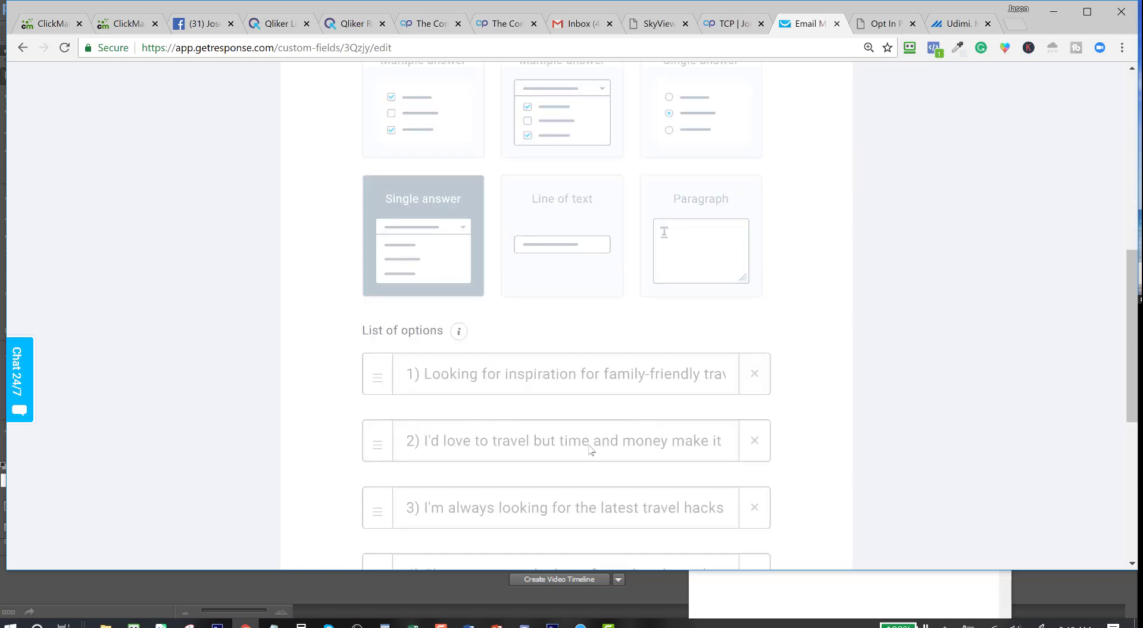
scroll(589, 448, "down", 4)
scroll(581, 444, "up", 11)
scroll(579, 443, "up", 2)
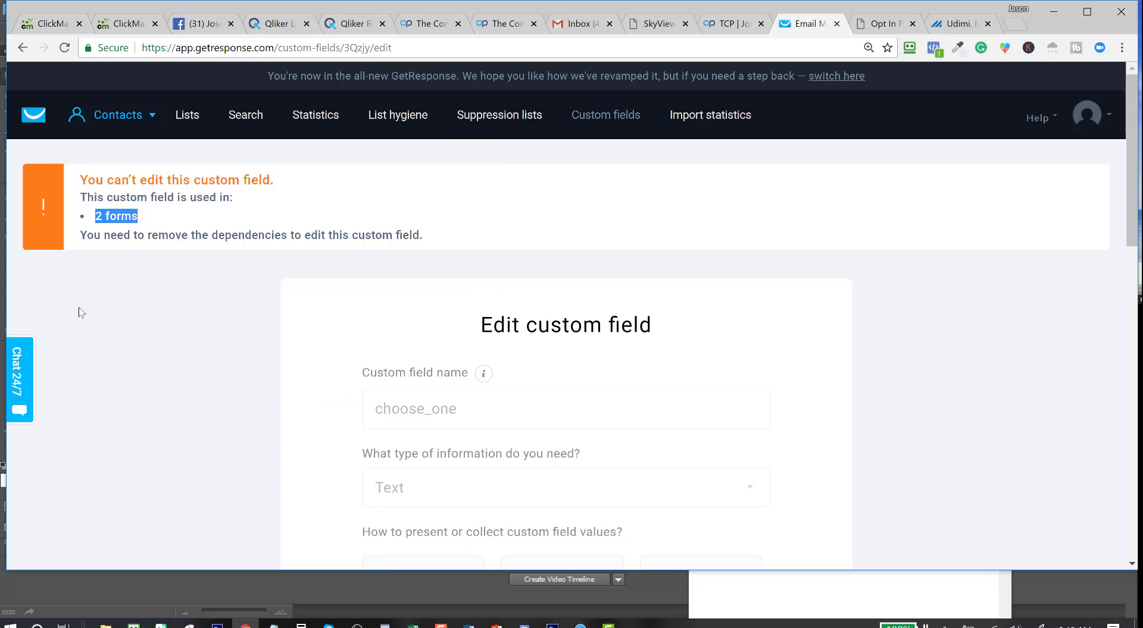
Go to the form management area of Forms & surveys and start creating a new form.
left_click(33, 115)
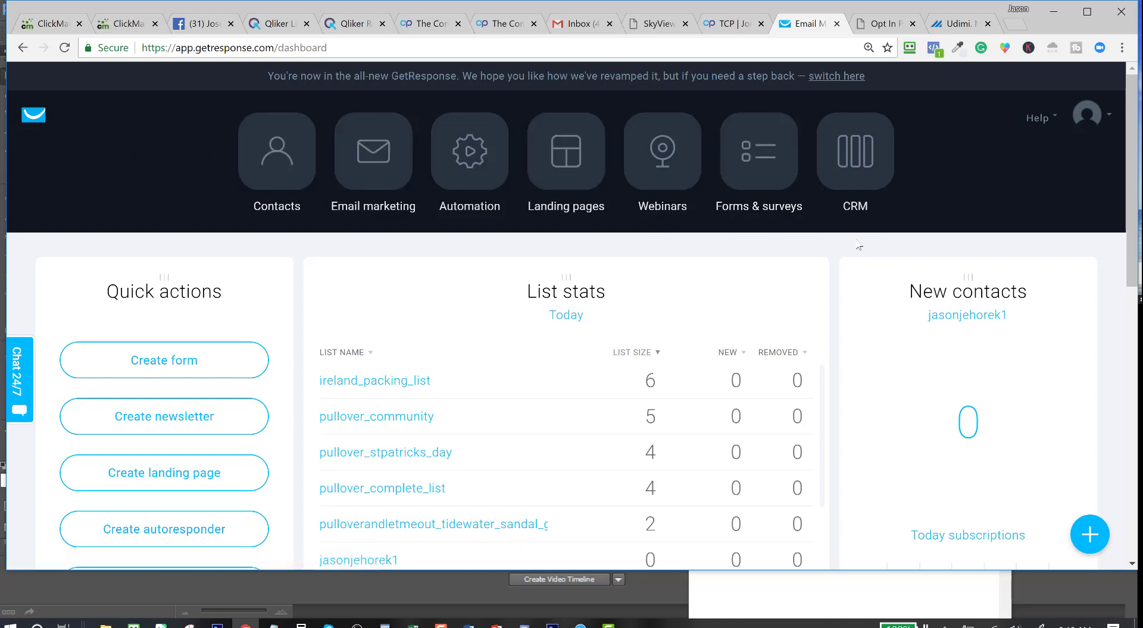
left_click(767, 184)
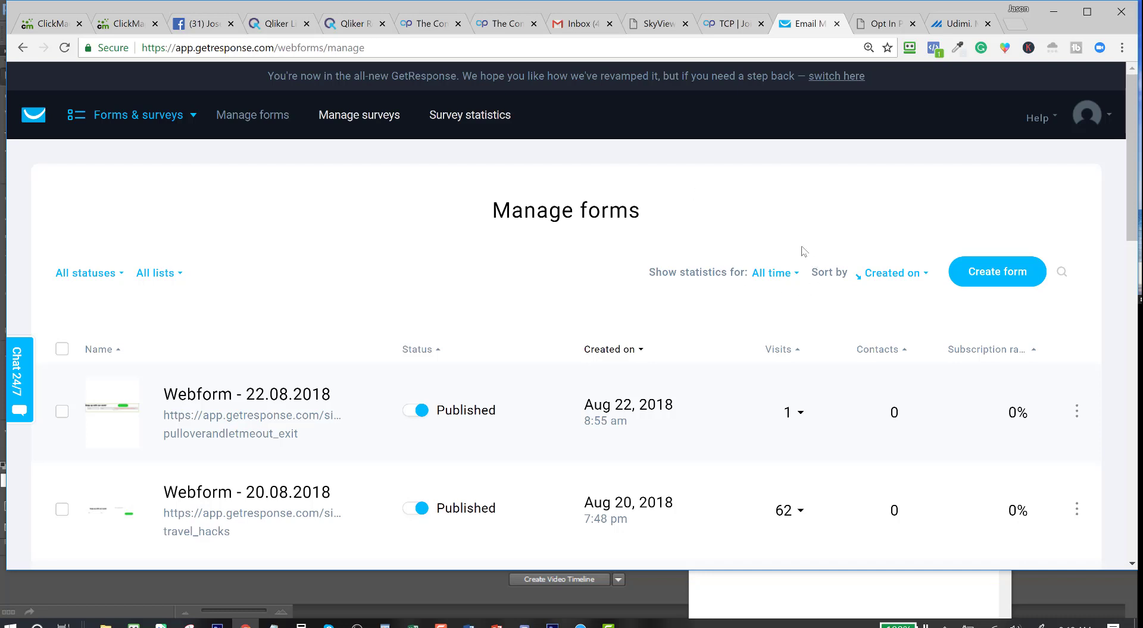
left_click(1000, 278)
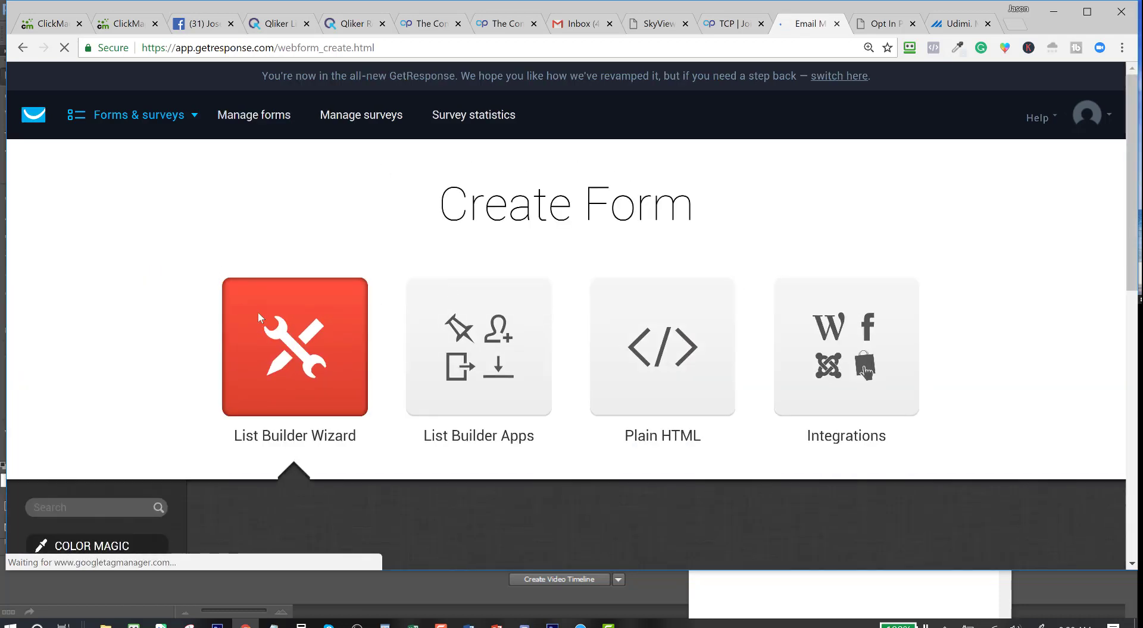
Filter the form templates to the Wider 700px x 200px format and use the New Robotics template.
scroll(302, 337, "down", 7)
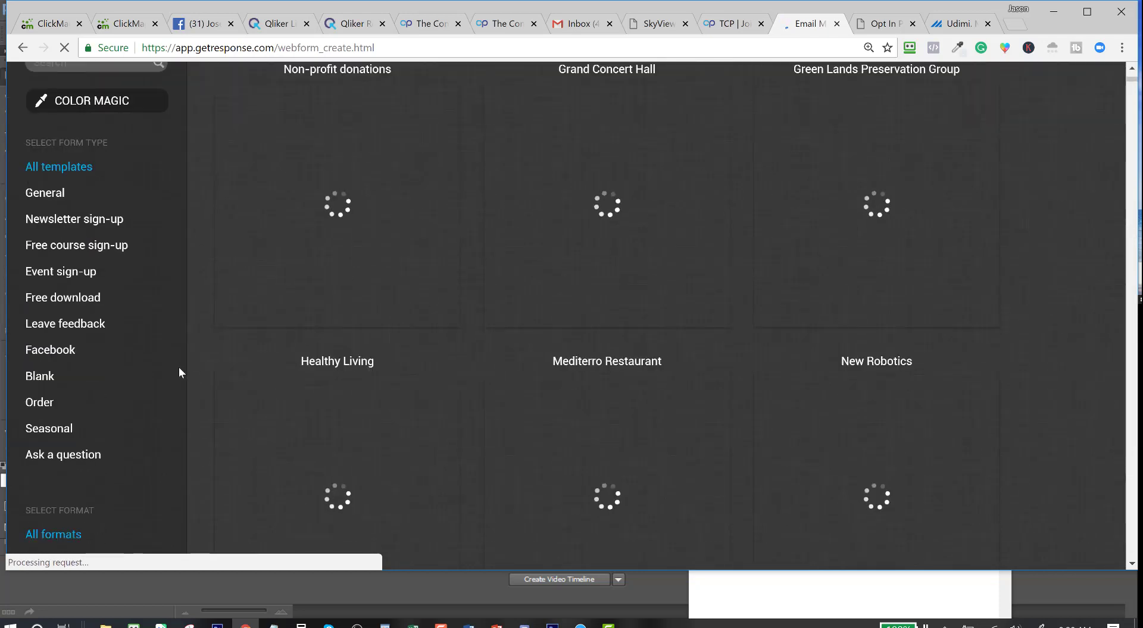
scroll(178, 366, "down", 6)
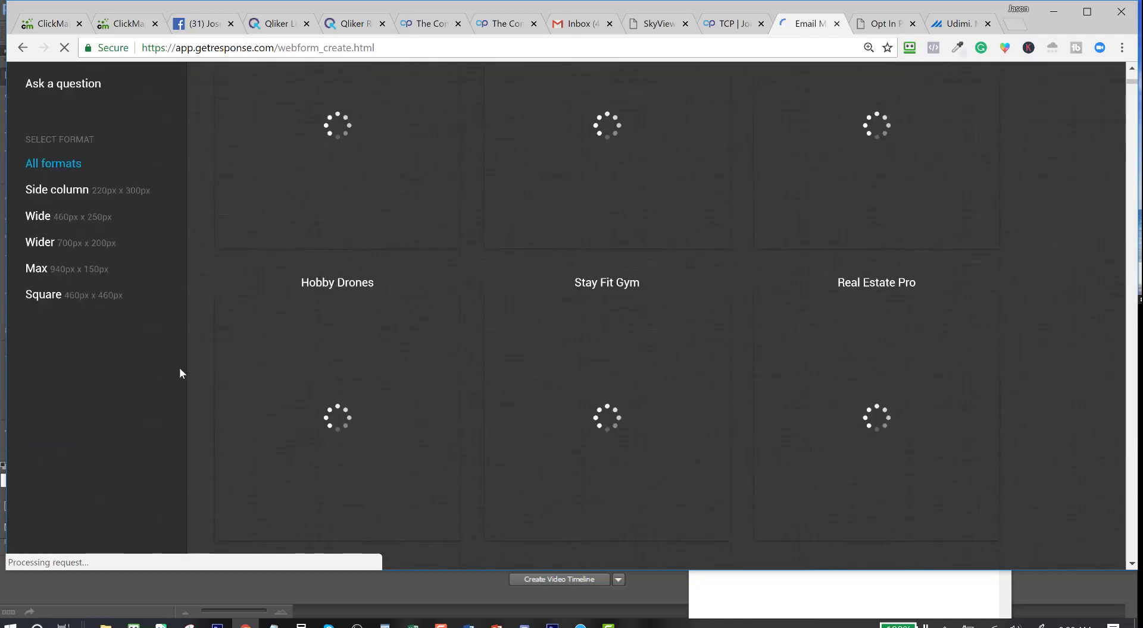
left_click(60, 245)
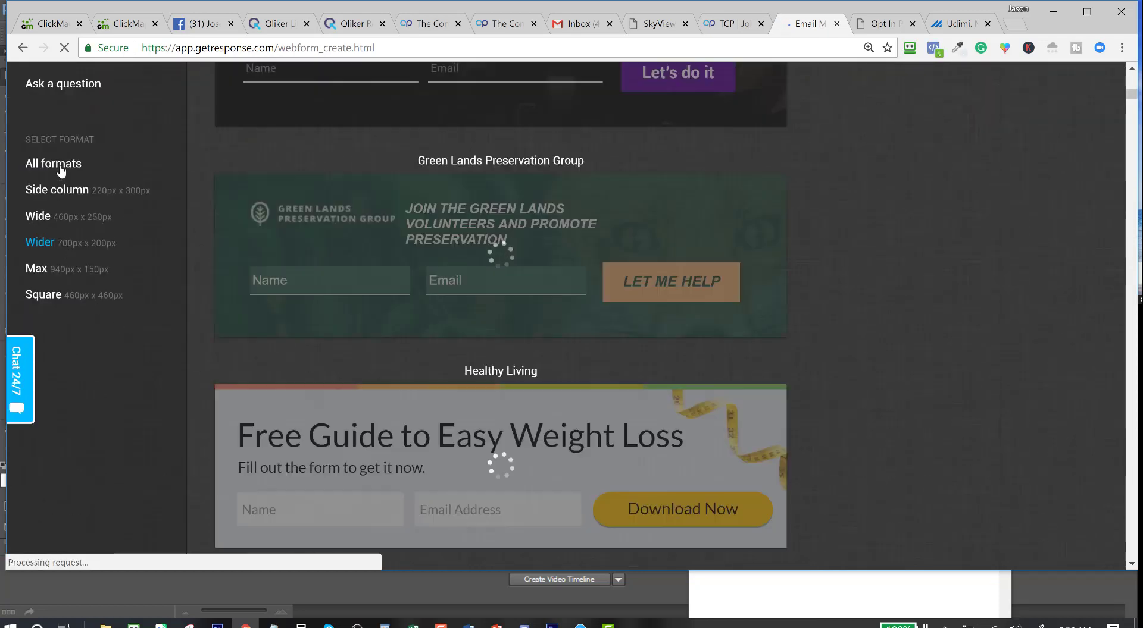
mouse_move(436, 256)
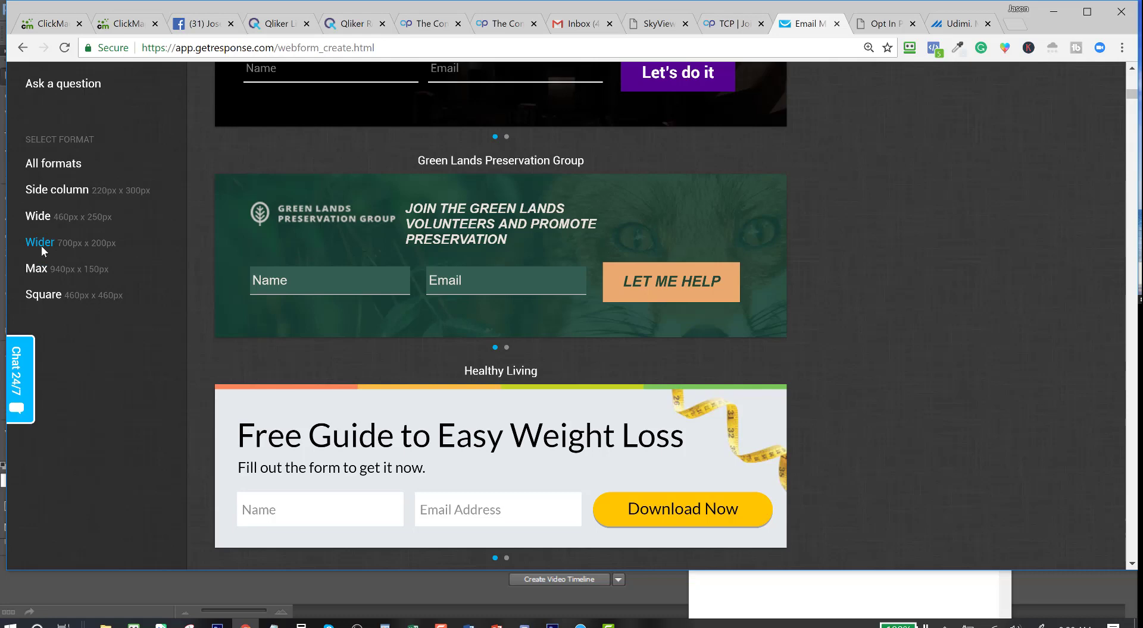
scroll(352, 458, "down", 12)
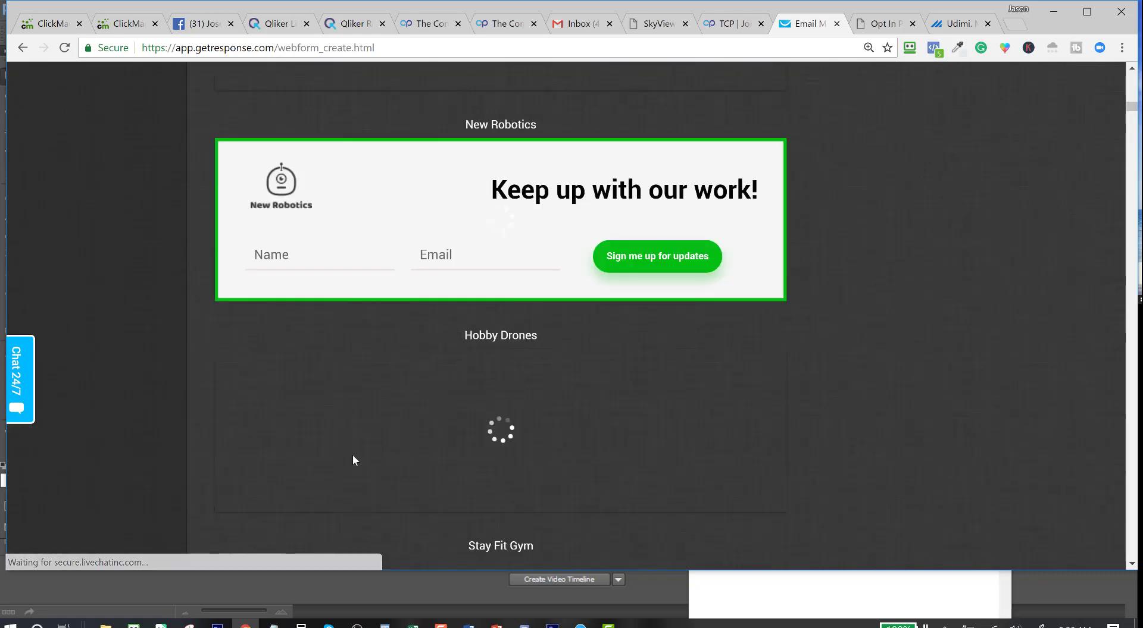
mouse_move(351, 240)
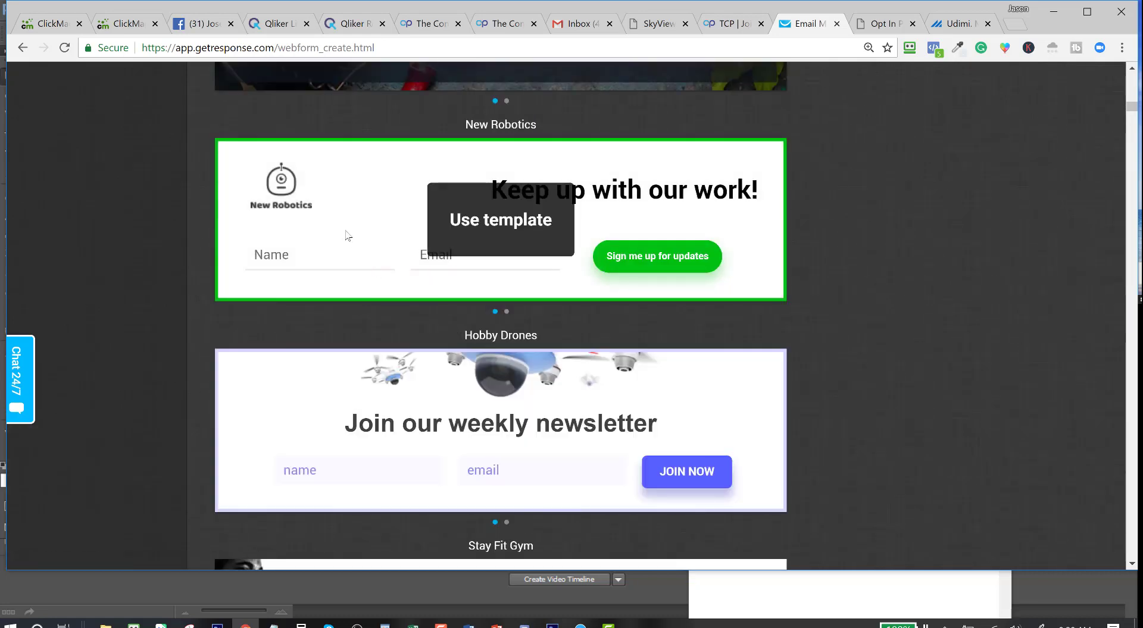
left_click(455, 230)
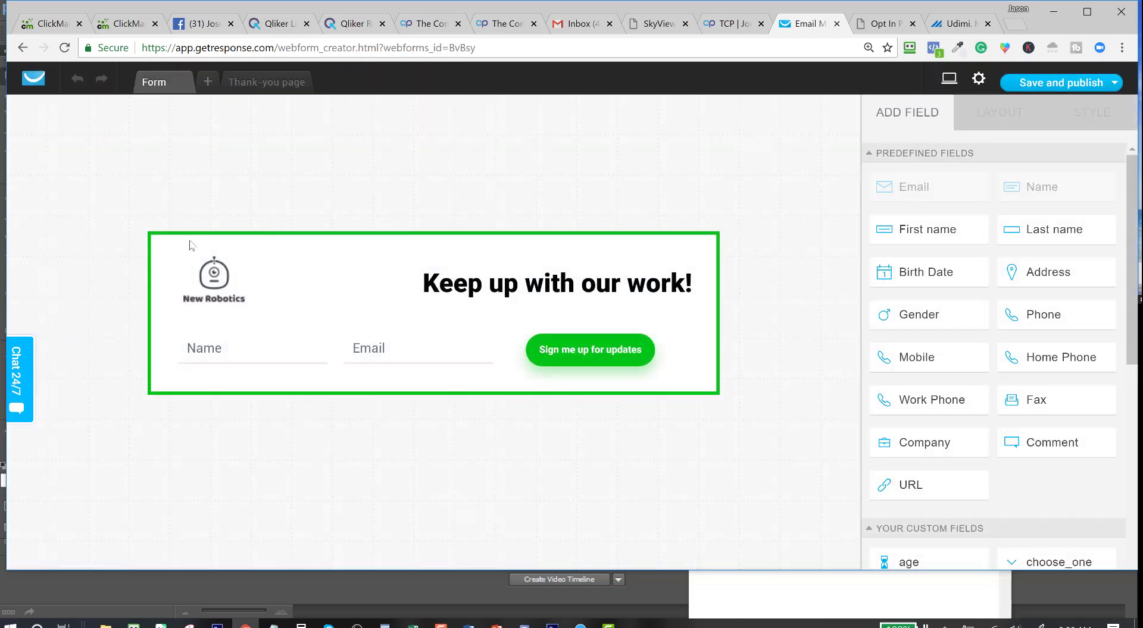
Delete the New Robotics logo and move the "Keep up with our work!" headline into the form's upper-left corner.
left_click(211, 277)
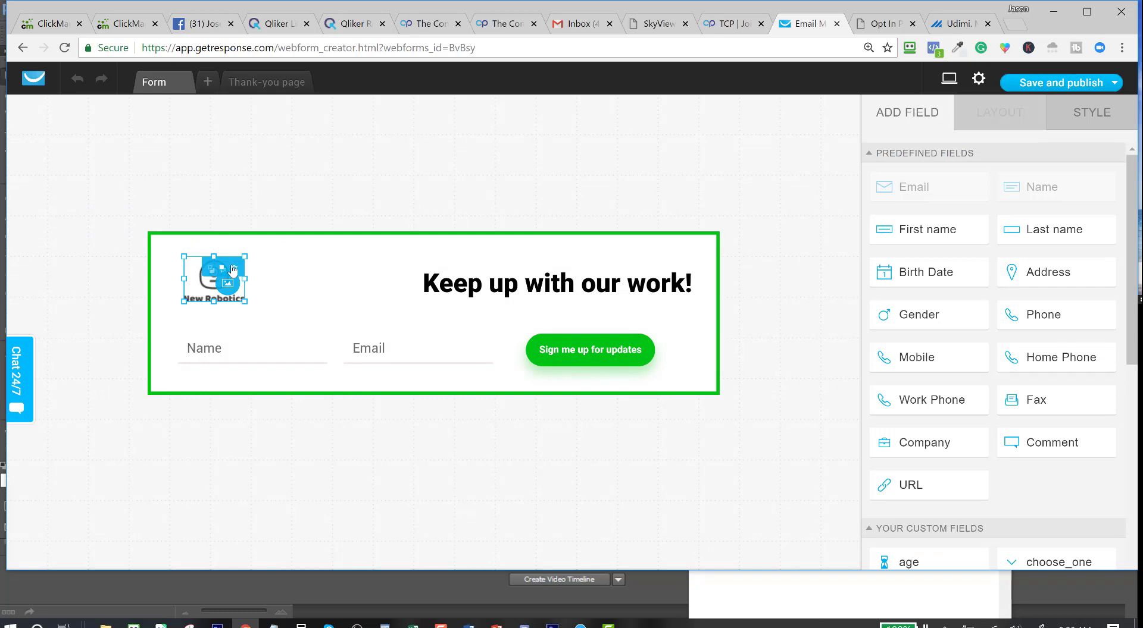
left_click(232, 271)
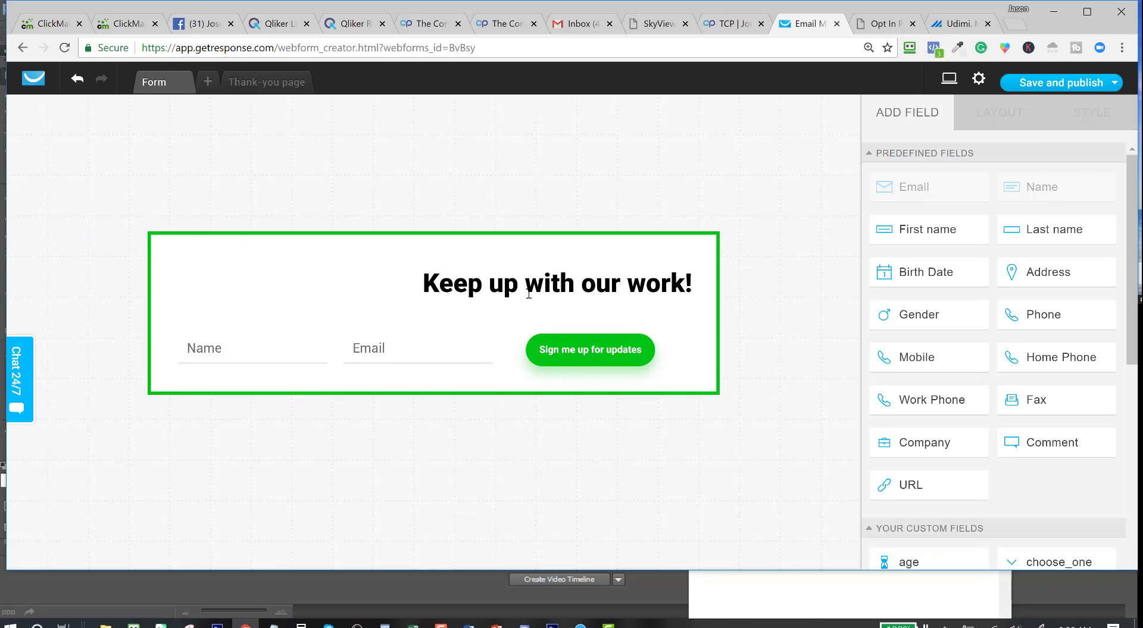
left_click_drag(575, 291, 349, 278)
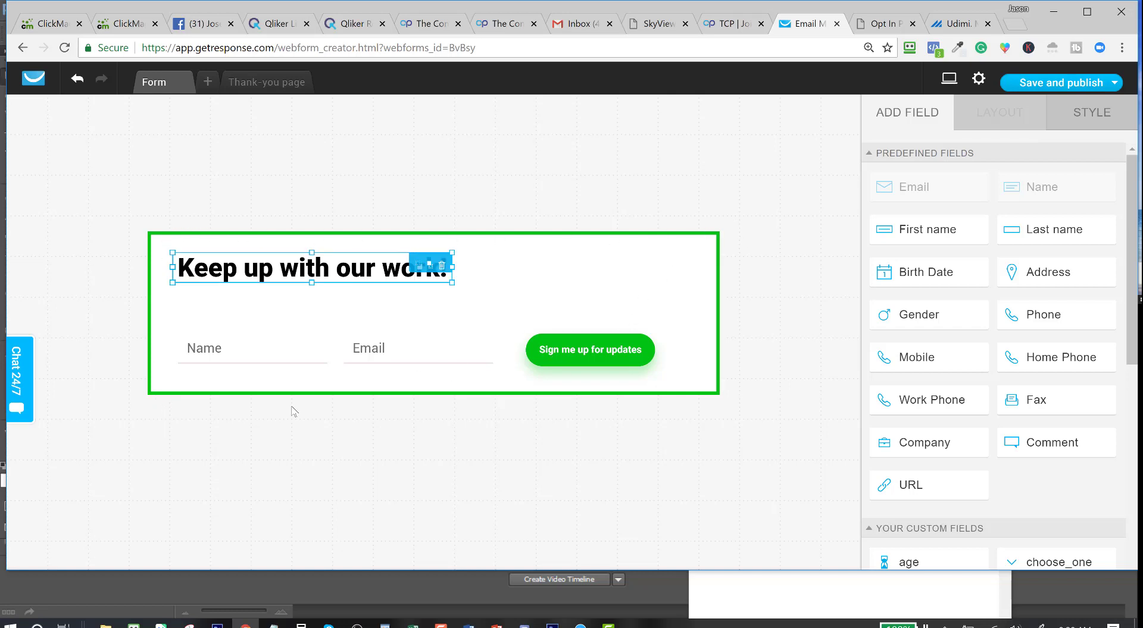
Select the whole form and open its background image settings.
left_click(716, 326)
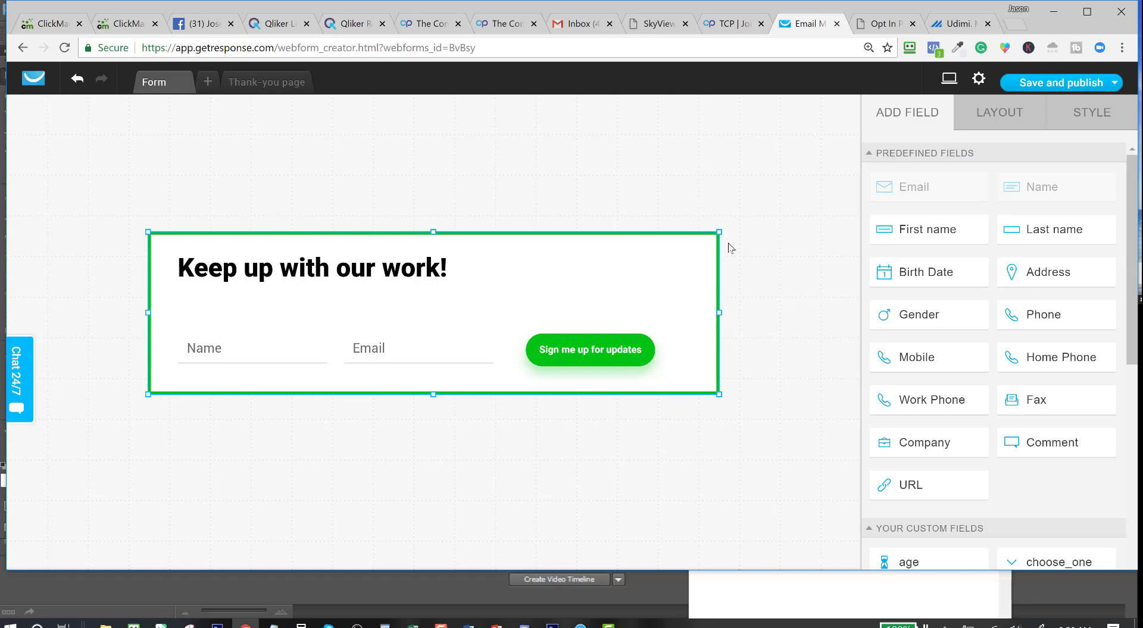
left_click(1077, 119)
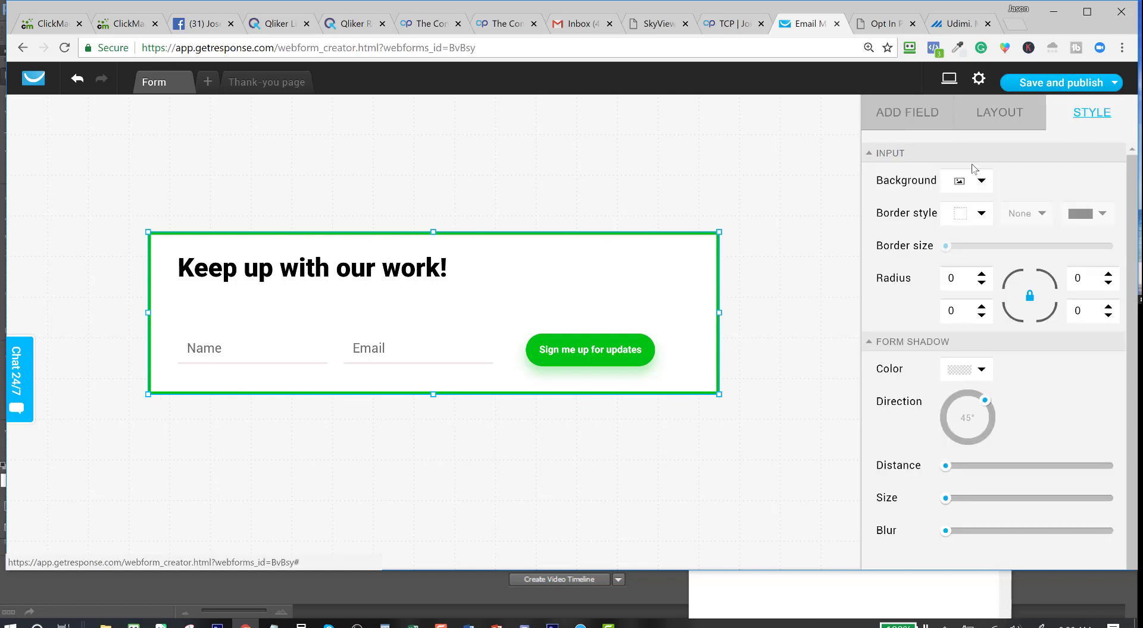
left_click(958, 184)
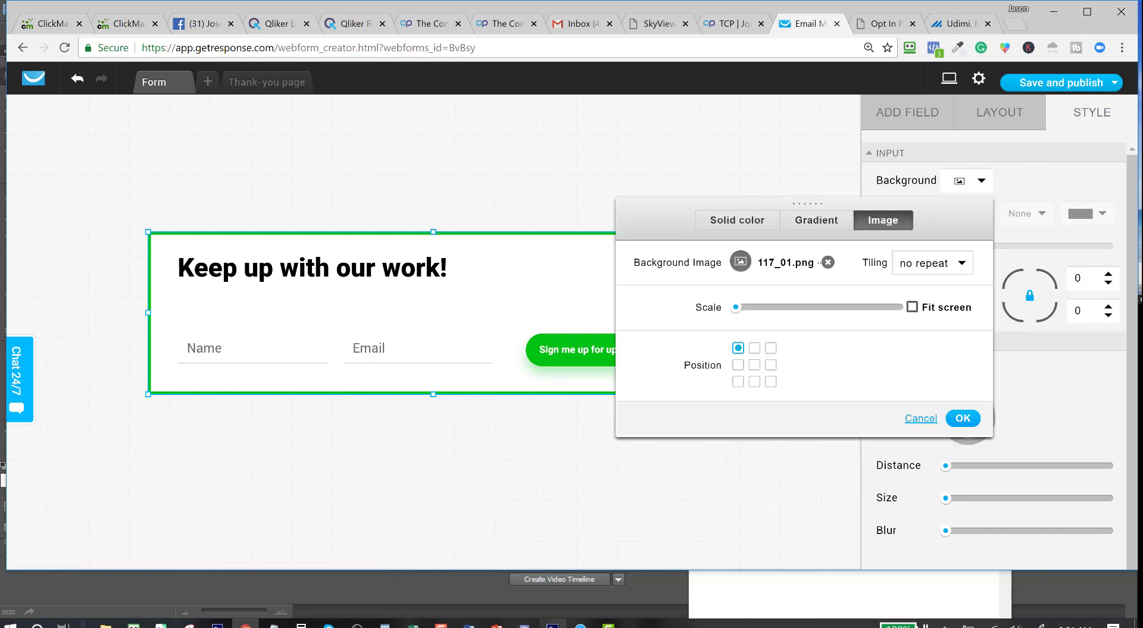
Switch to Photoshop and bring the Untitled-1 banner document to the front, keeping it open without saving.
key("alt+Tab")
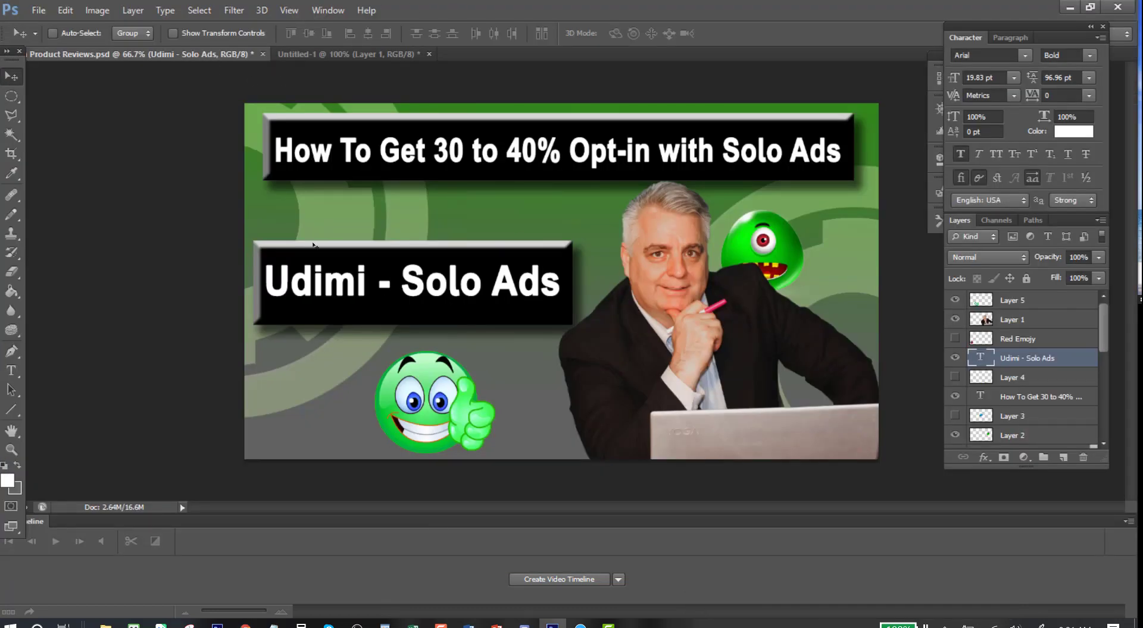
left_click(38, 10)
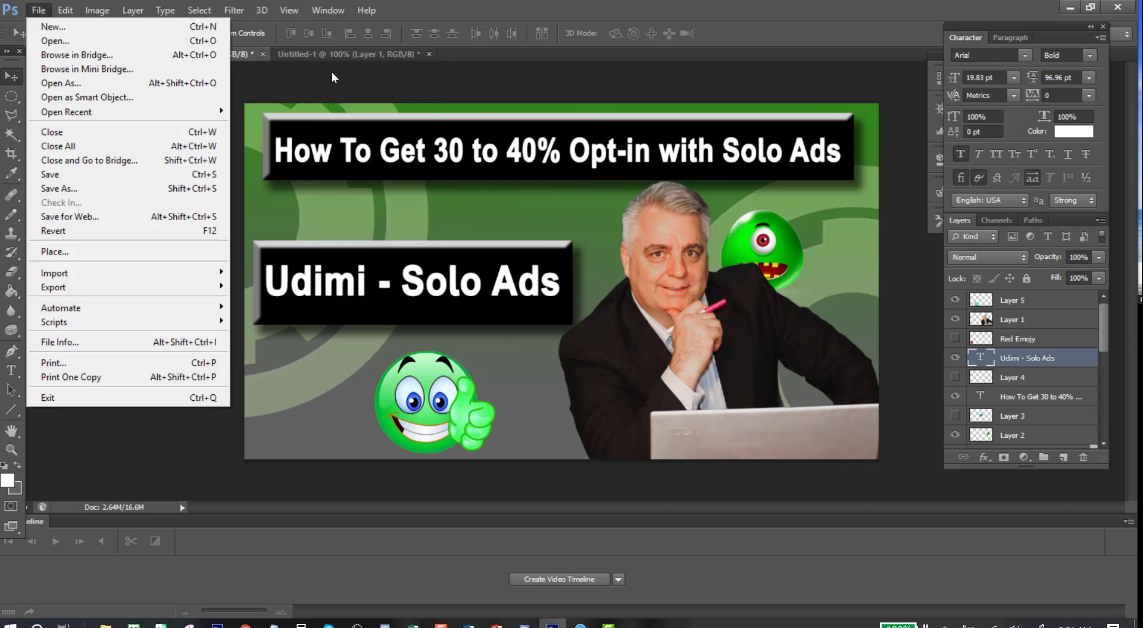
left_click(272, 92)
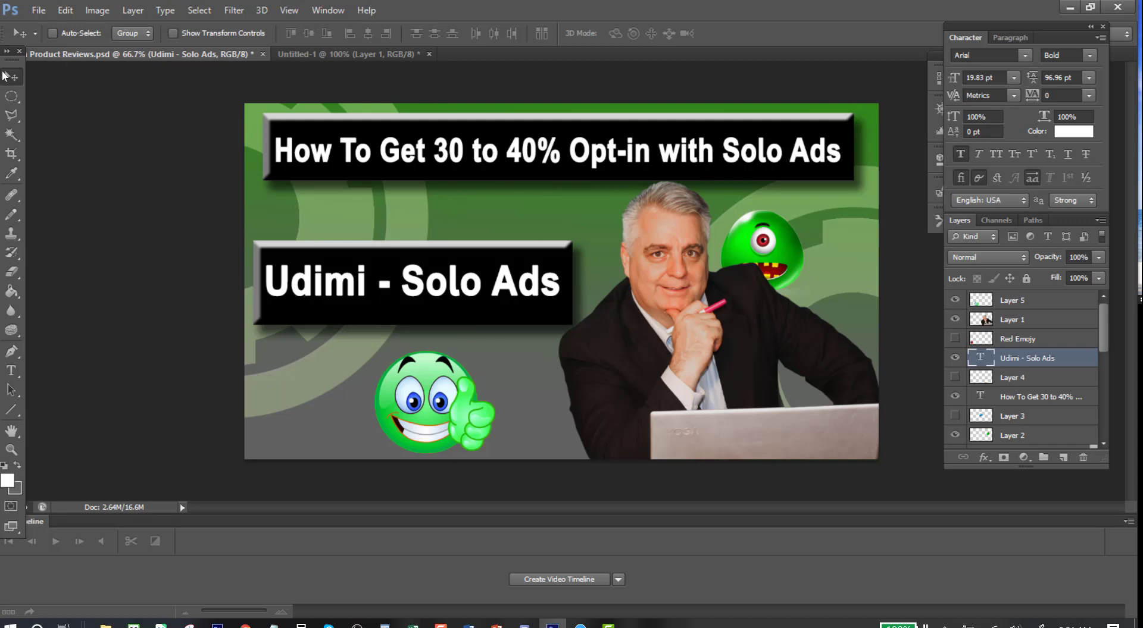
left_click(11, 115)
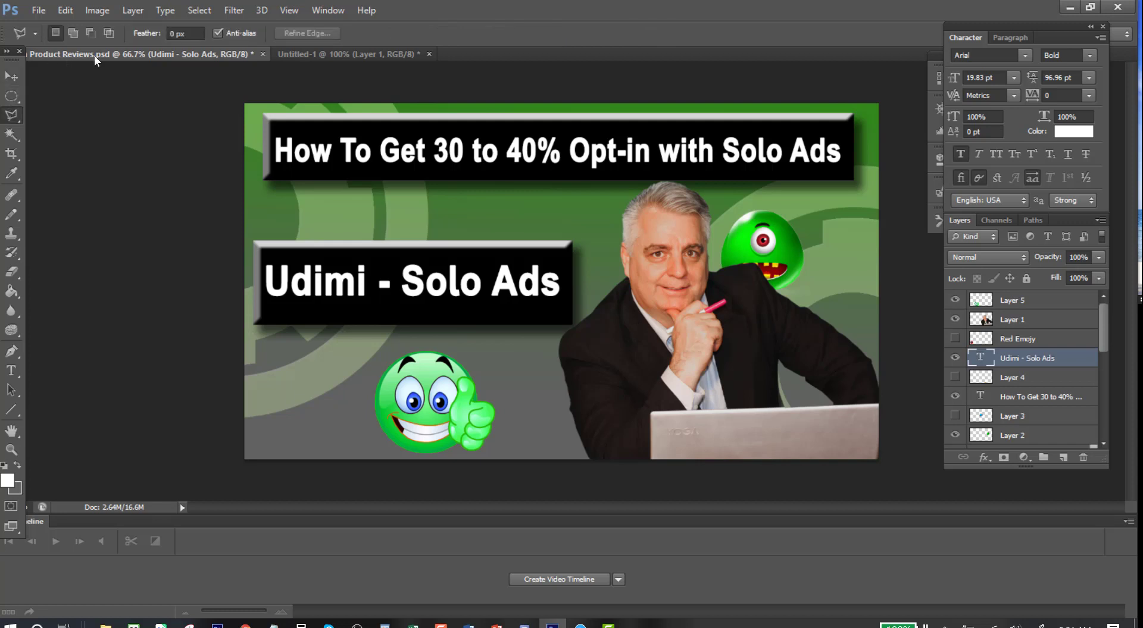
left_click(12, 76)
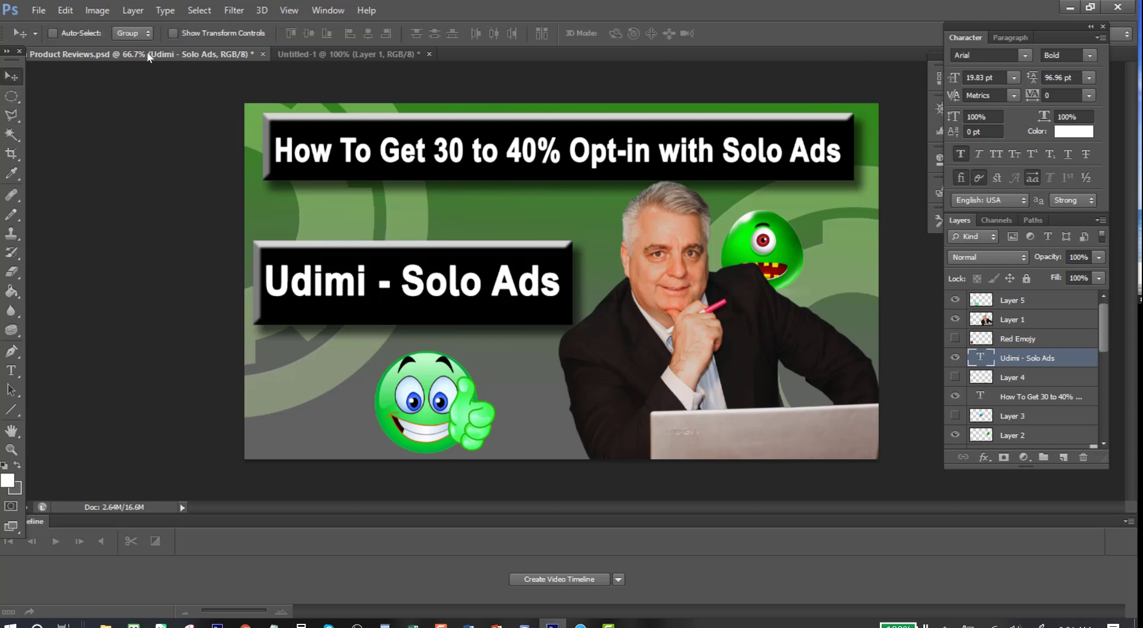
left_click(426, 55)
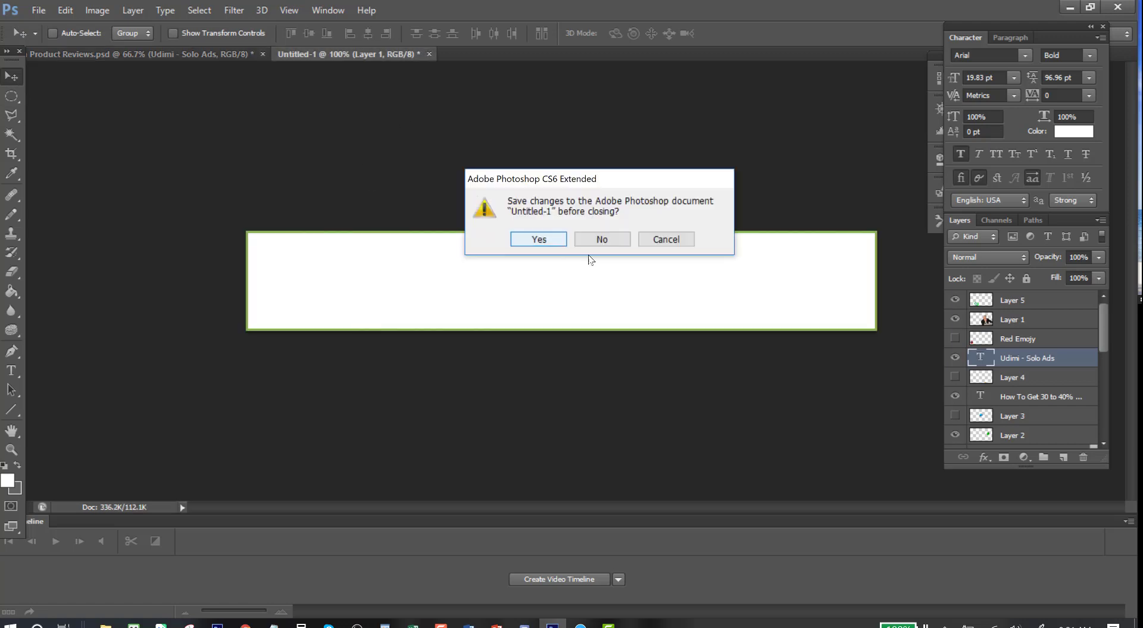
left_click(537, 240)
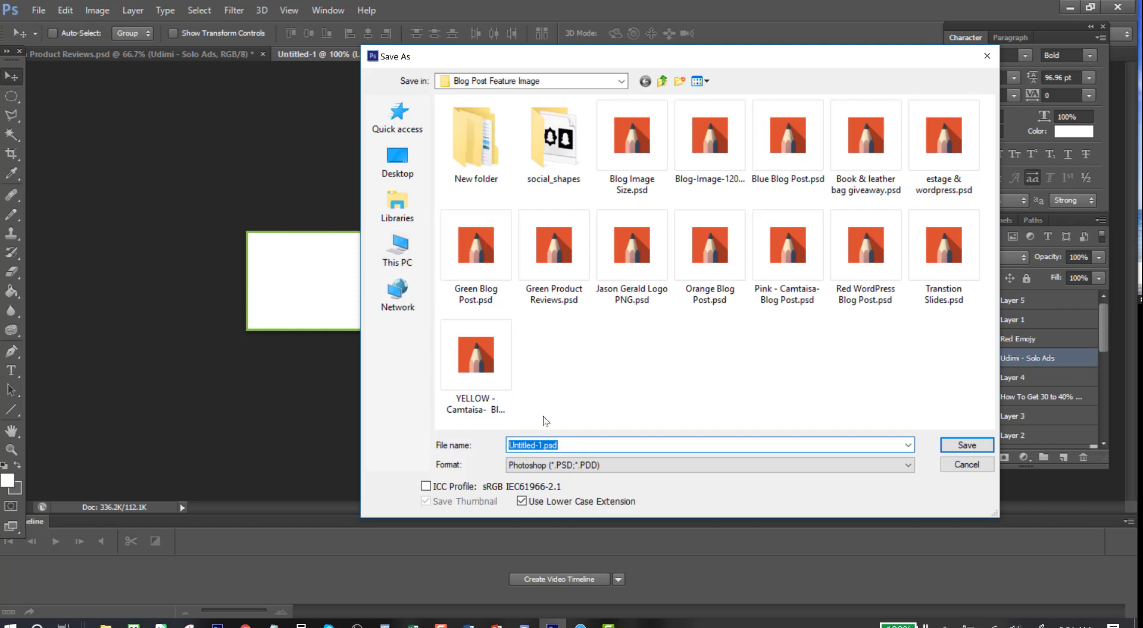
left_click(960, 467)
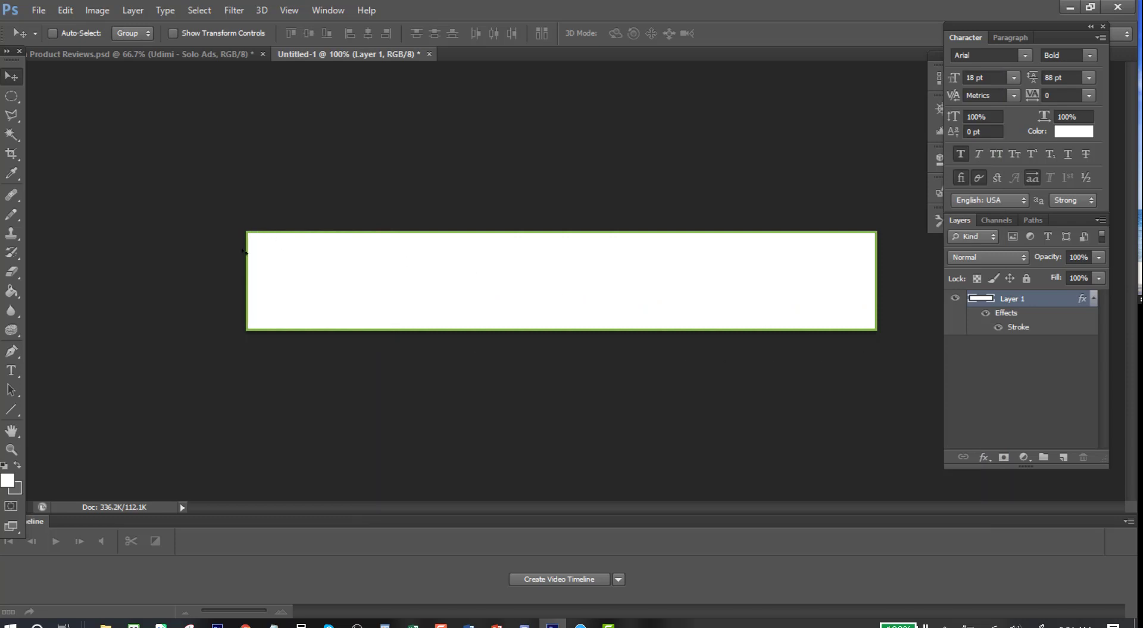
Check the banner's pixel dimensions in Image Size, leave them as they are, and return to the GetResponse form editor.
left_click(96, 10)
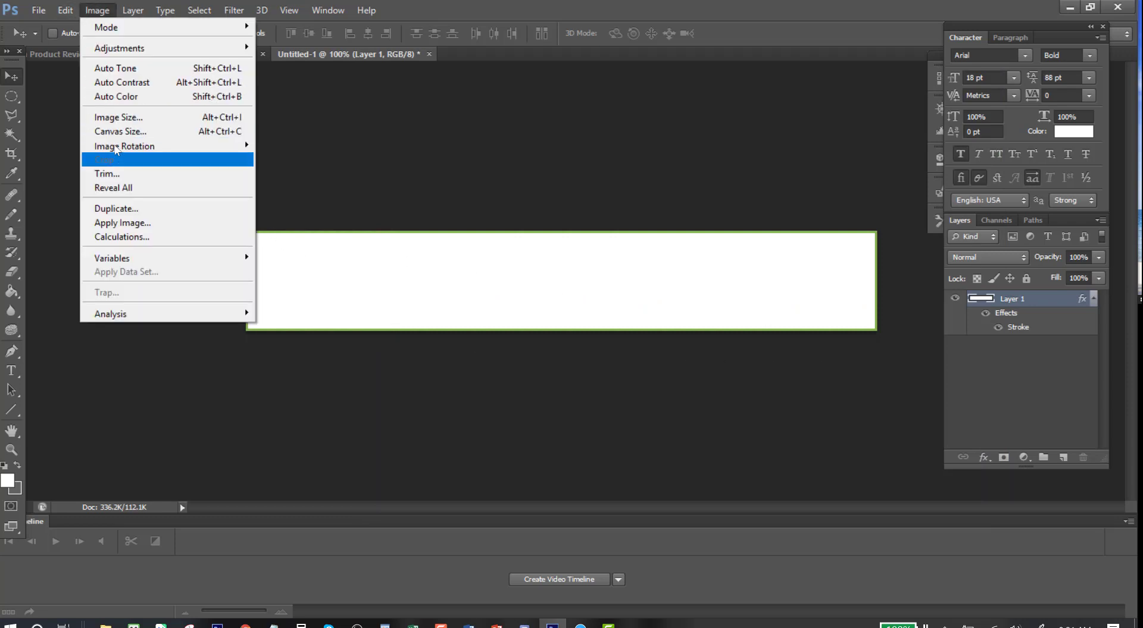
left_click(116, 123)
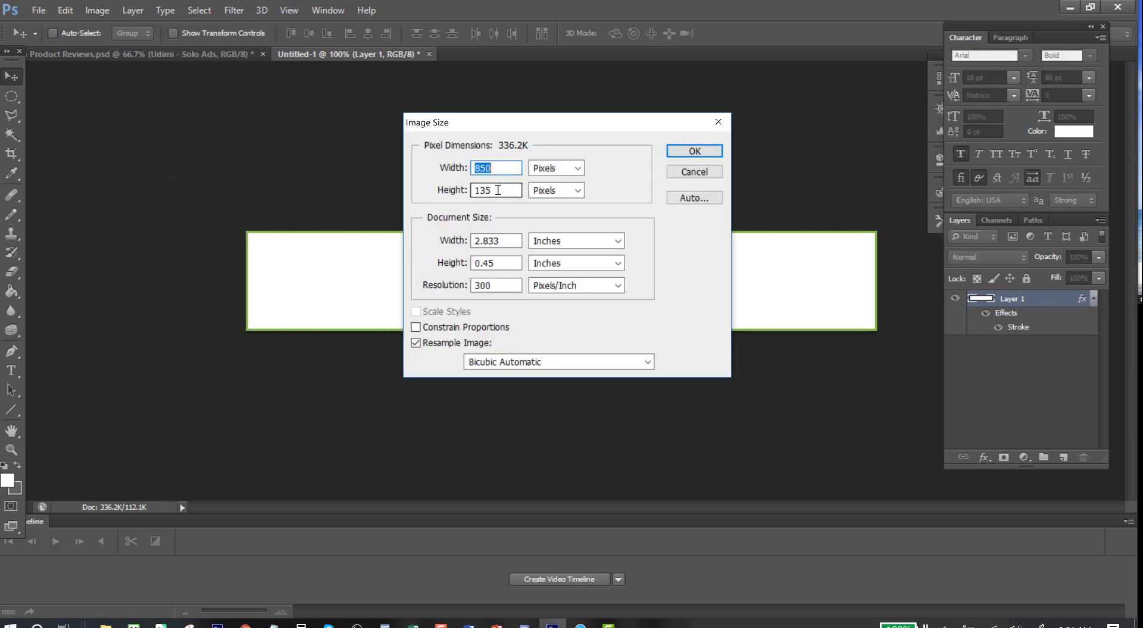
left_click(694, 172)
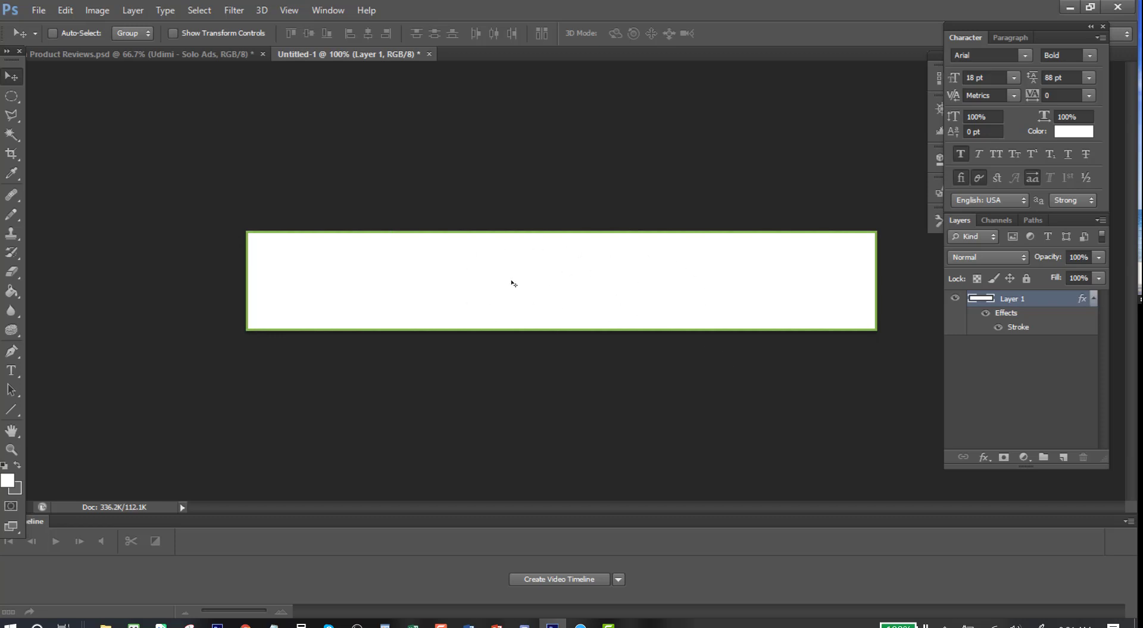
left_click(1071, 7)
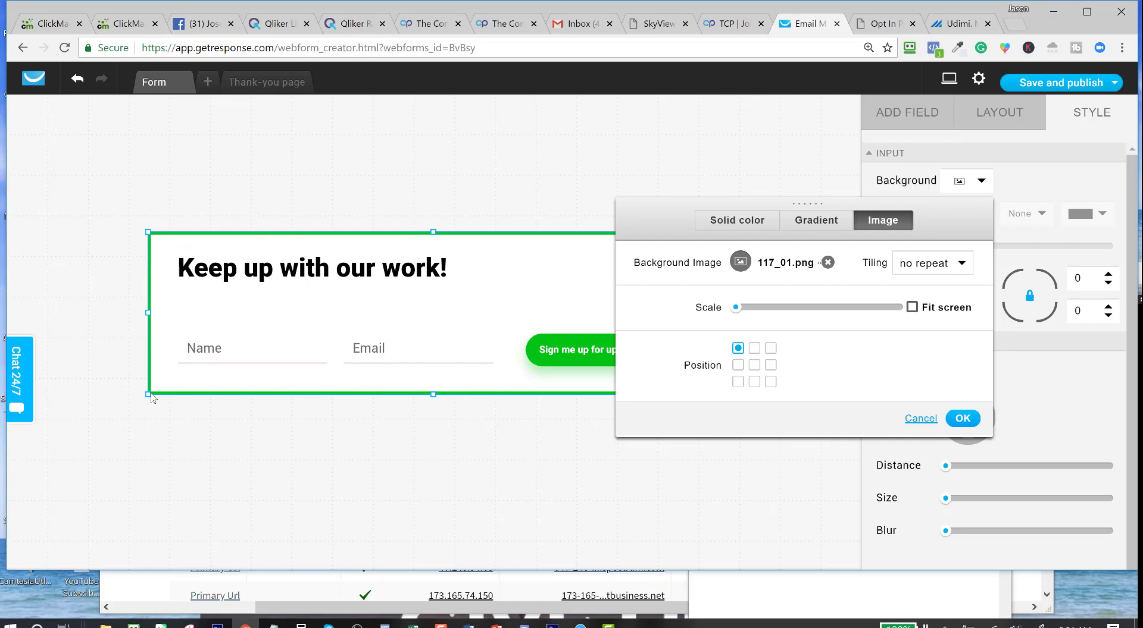
Replace the form's background image with the green-bordered banner 692030401.jpg and make the solid background color fully transparent.
left_click(741, 266)
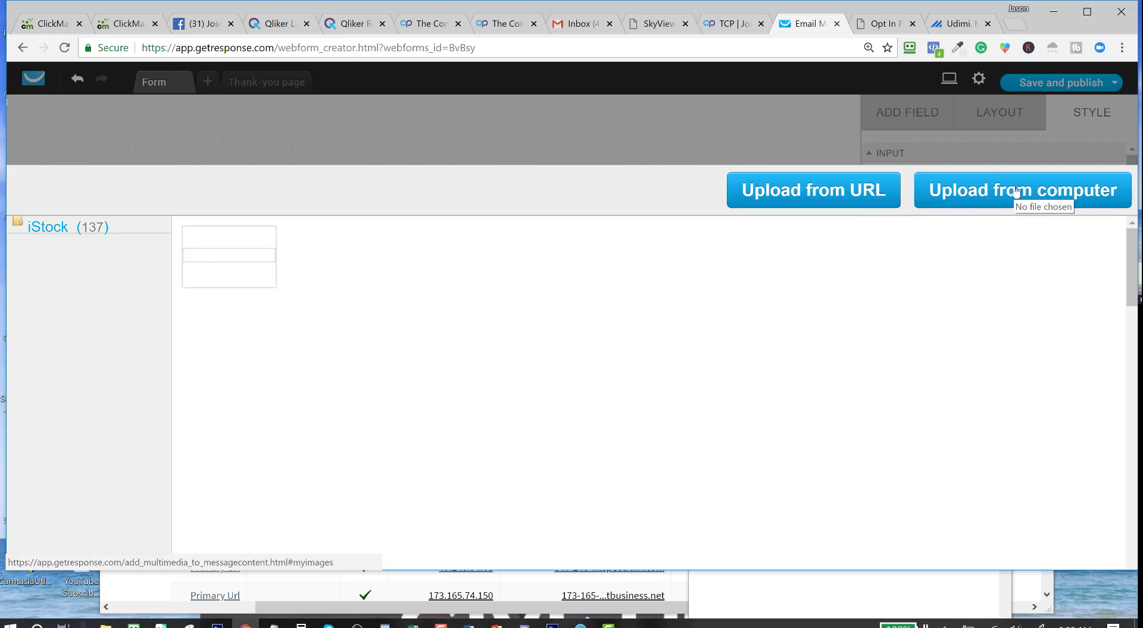
left_click(234, 257)
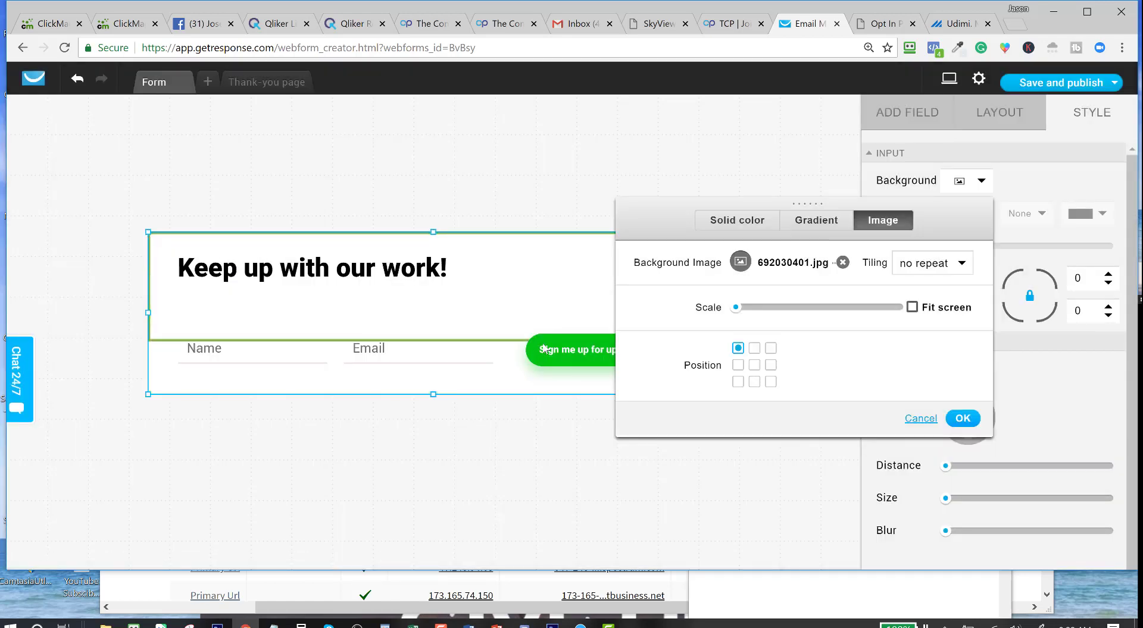
left_click(732, 225)
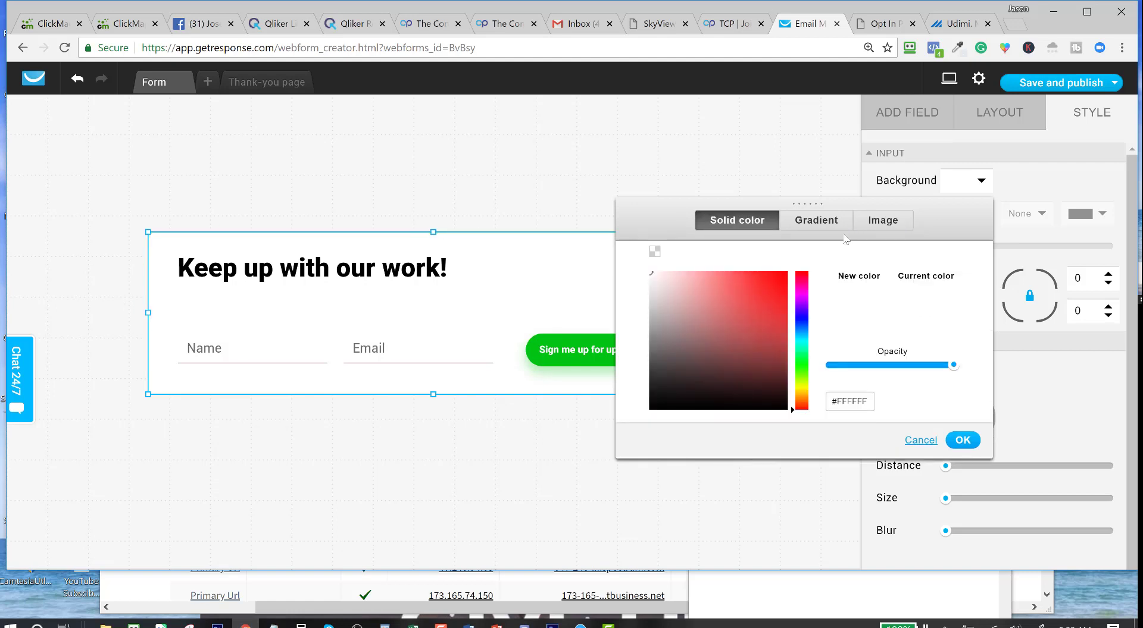
left_click_drag(954, 365, 824, 379)
left_click(875, 317)
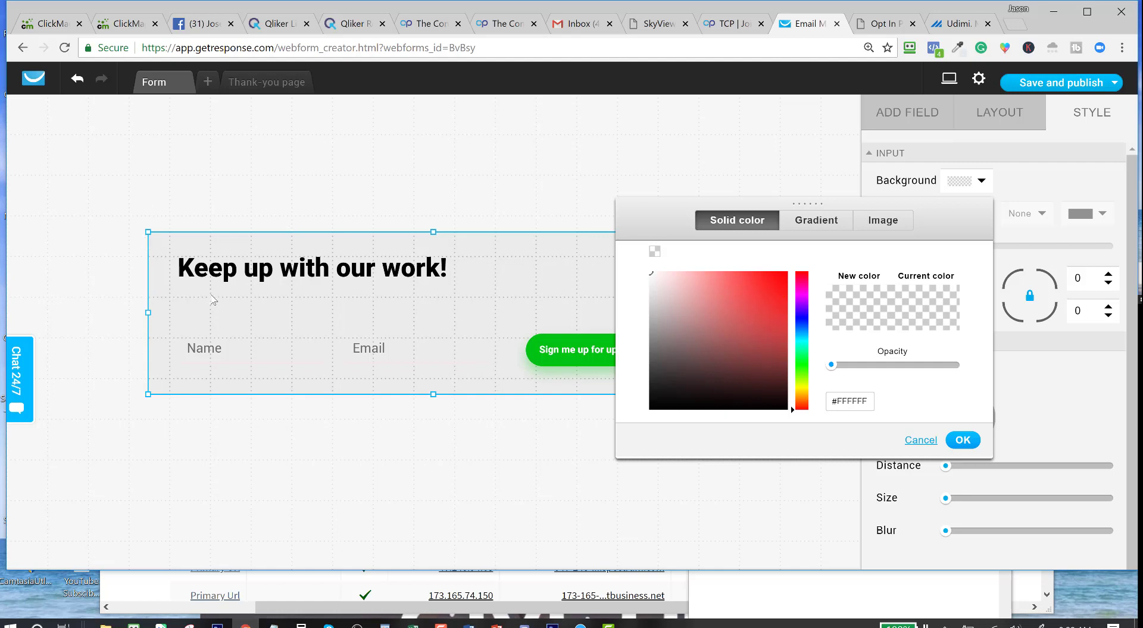
left_click(880, 228)
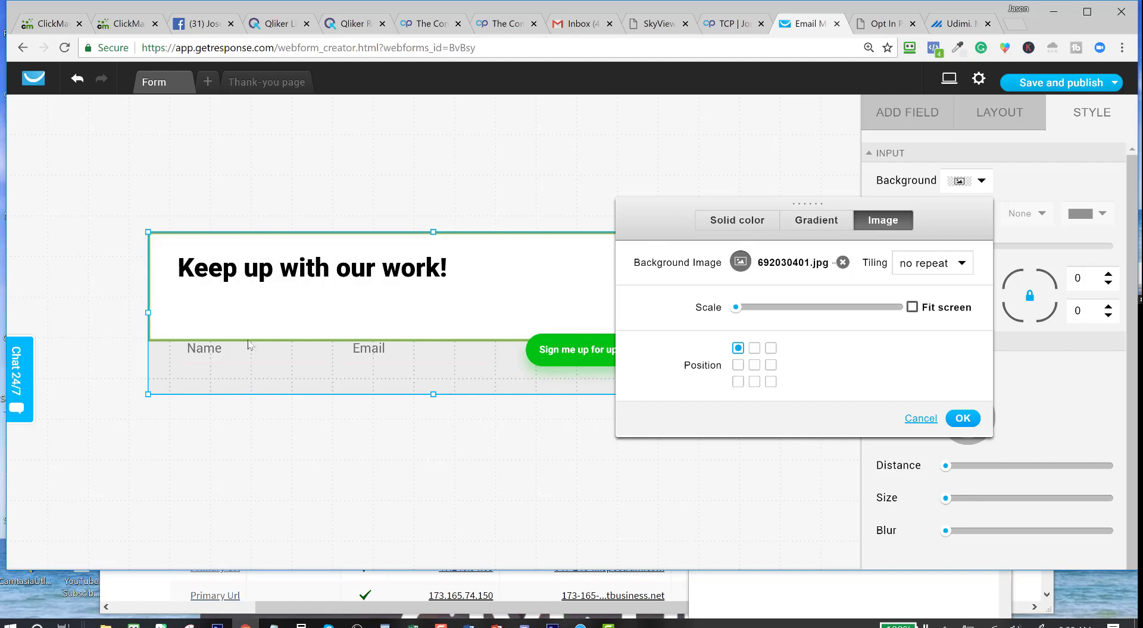
left_click(962, 418)
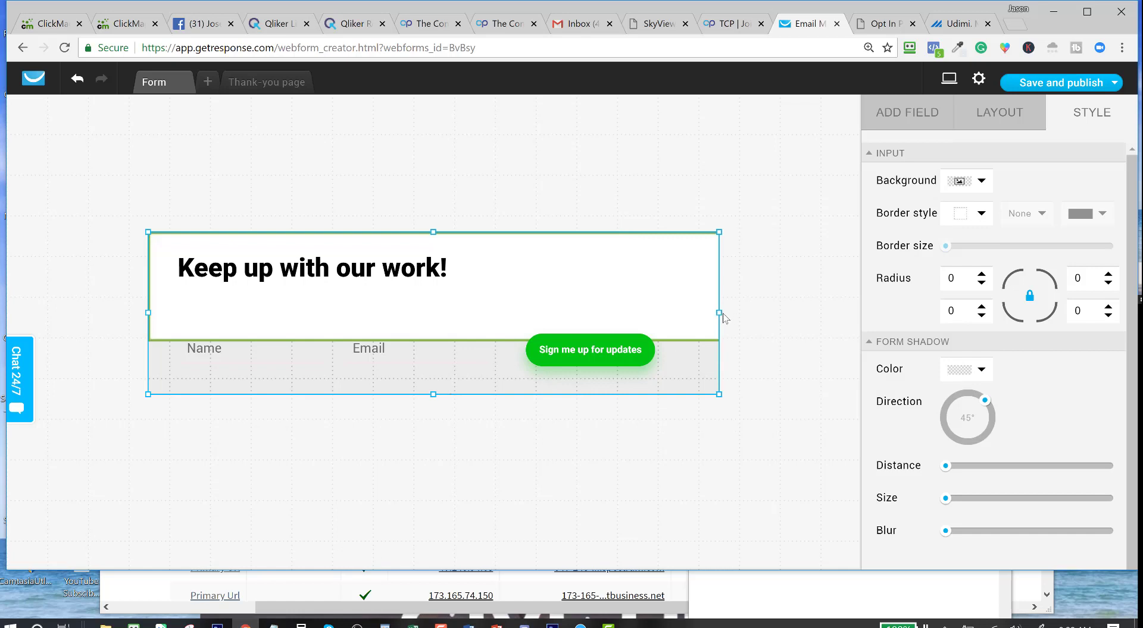
Widen and heighten the form beyond the banner, and move the sign-up button, Email field and Name field inside its green border.
left_click_drag(719, 313, 776, 312)
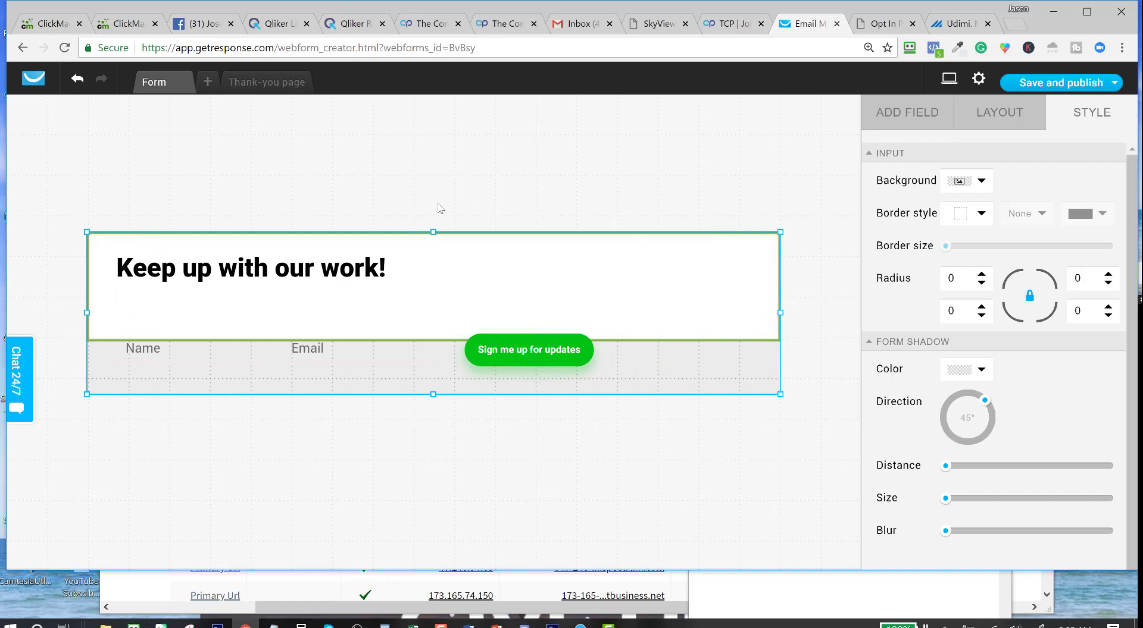
left_click_drag(433, 393, 433, 434)
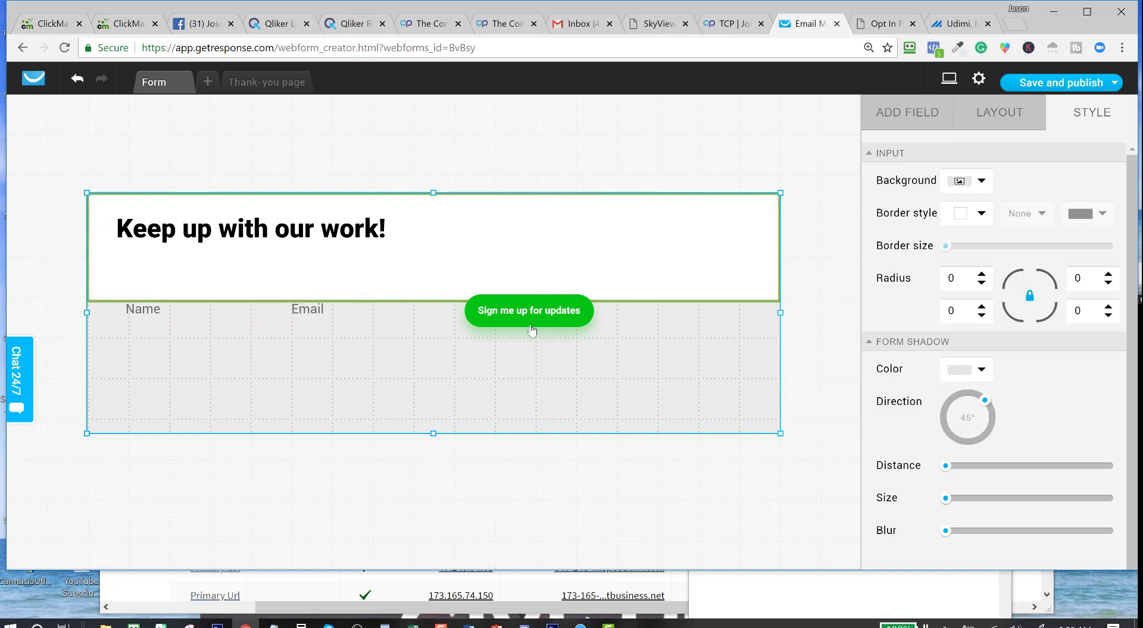
left_click_drag(536, 310, 686, 231)
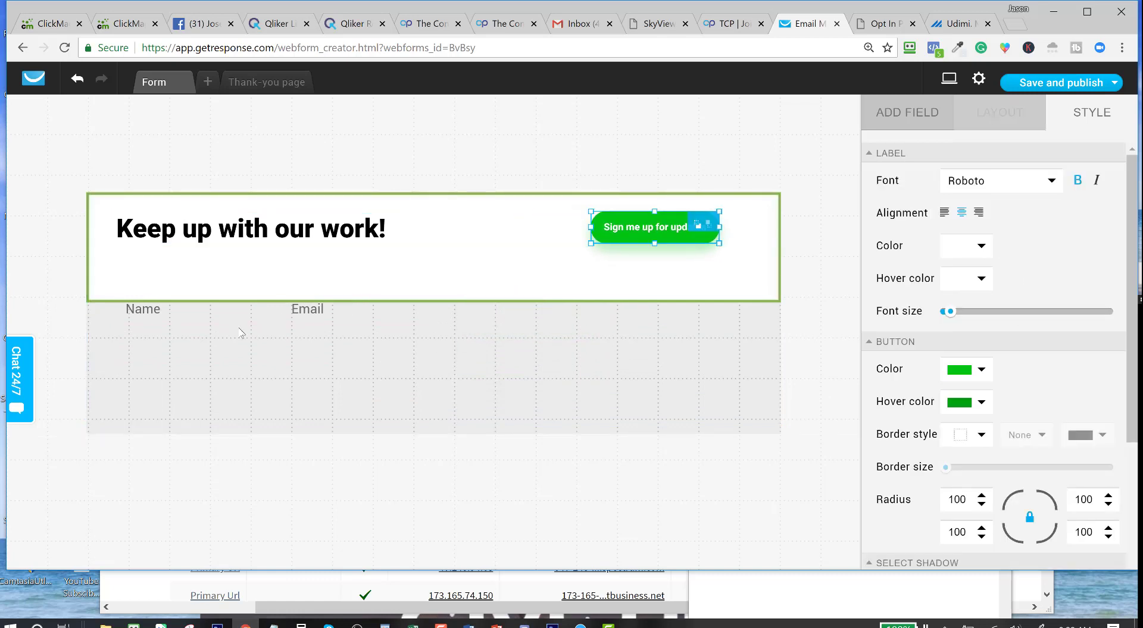
left_click_drag(303, 315, 325, 280)
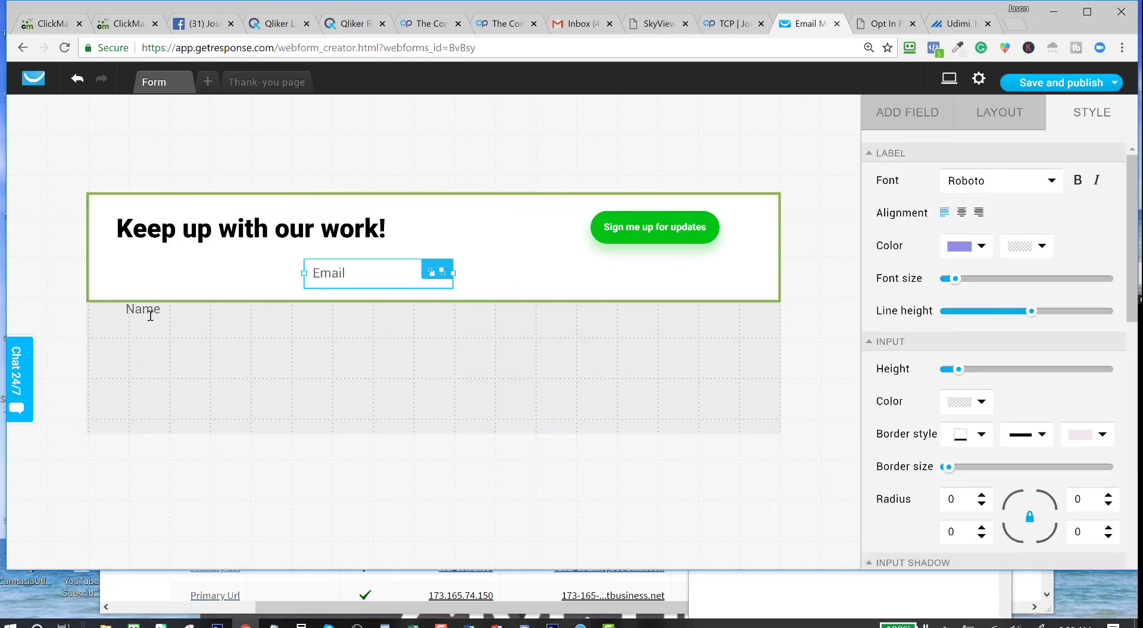
left_click_drag(150, 316, 149, 275)
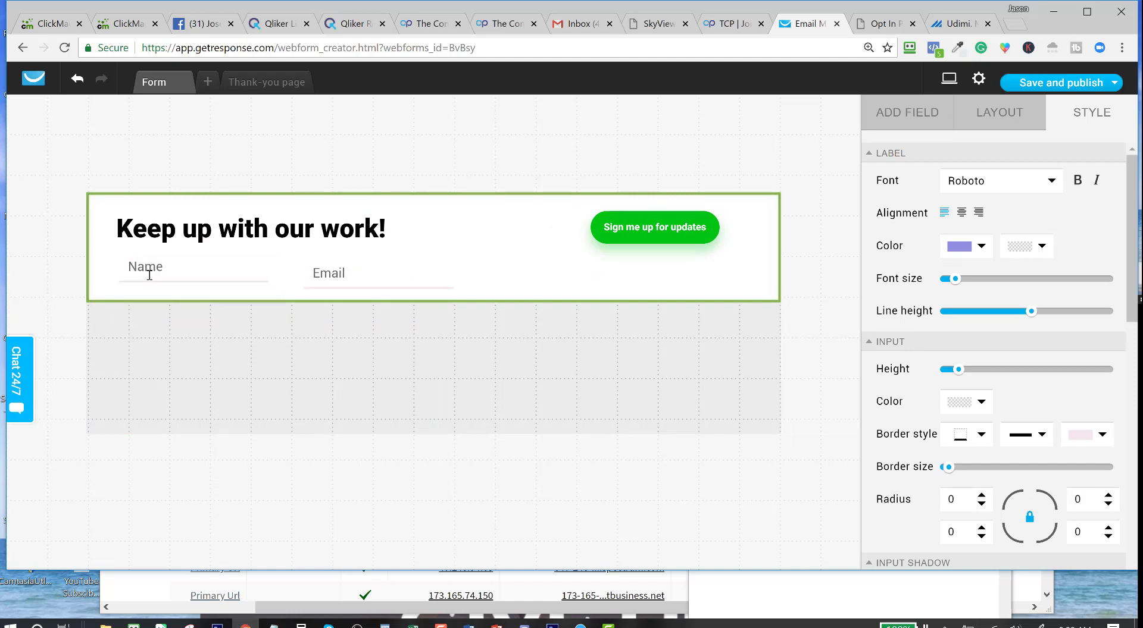
left_click_drag(330, 279, 326, 277)
Check the sample form on the live Opt In Page, and add the choose_one custom field to the right of Email.
left_click(880, 24)
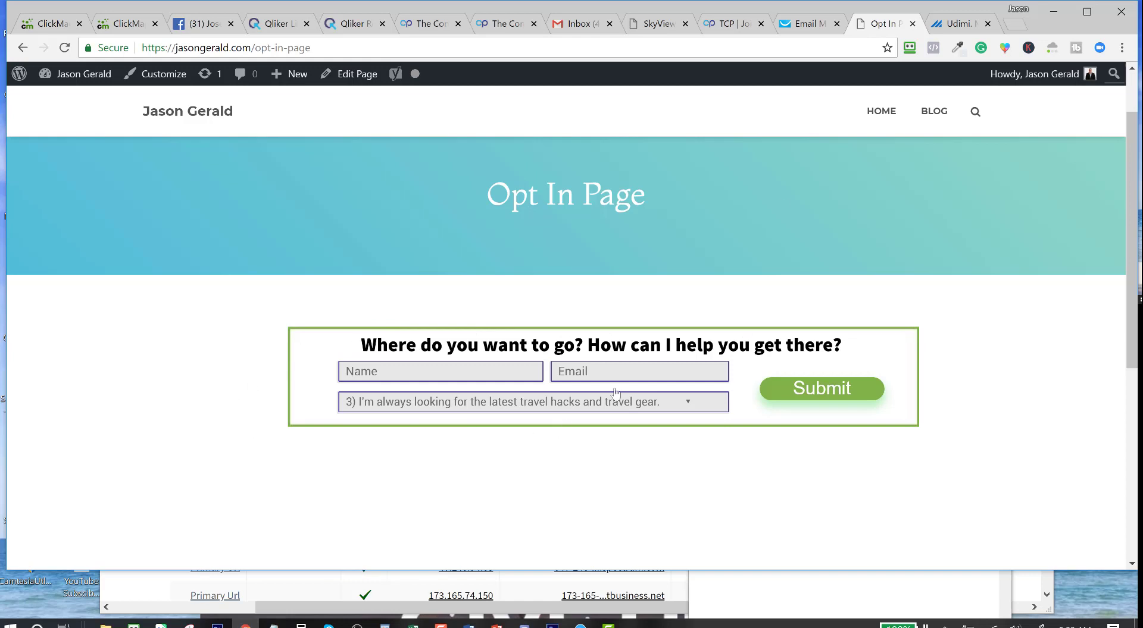
left_click(809, 24)
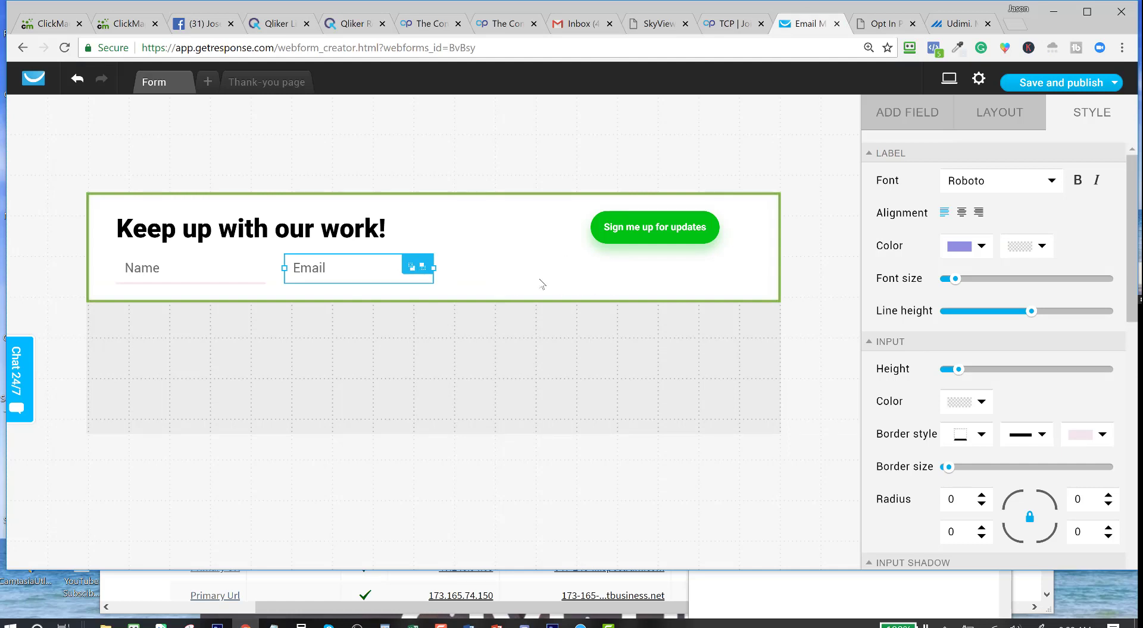
left_click(898, 117)
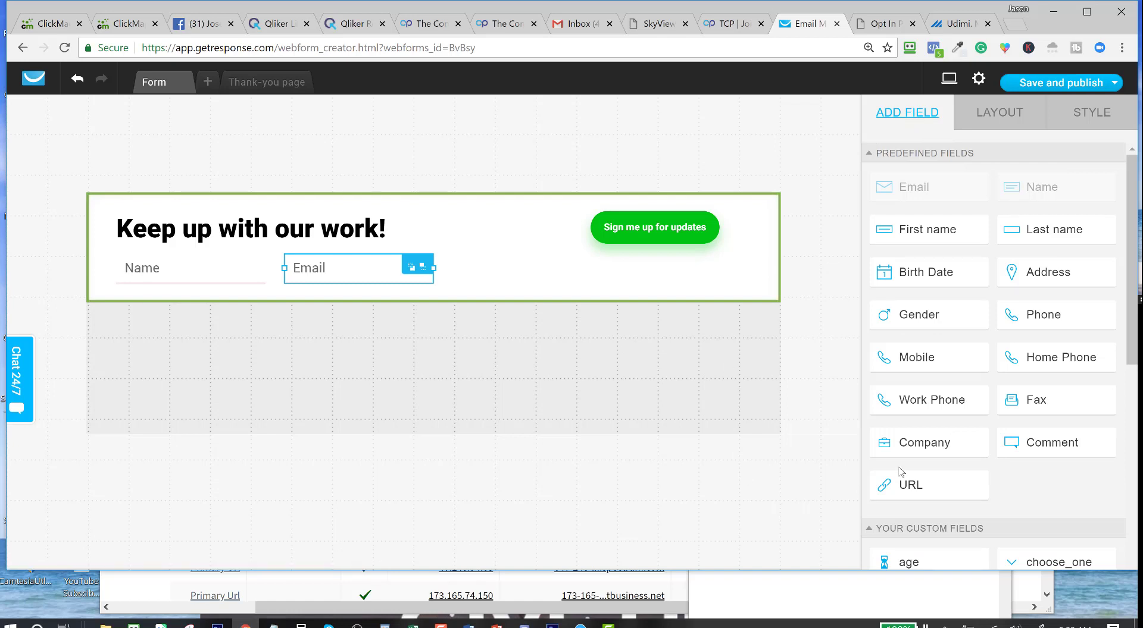
scroll(906, 454, "down", 4)
left_click_drag(1048, 340, 541, 264)
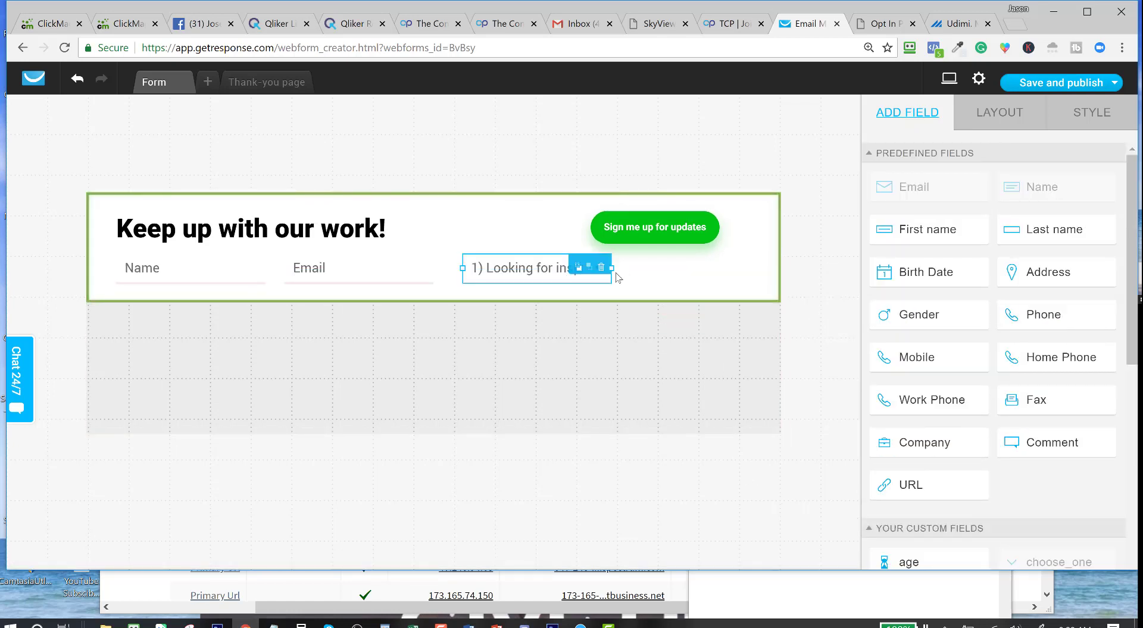
Widen the choose_one field to 400 px in line with Name and Email, and shift the sign-up button up and left above it.
left_click_drag(610, 268, 798, 279)
left_click(661, 279)
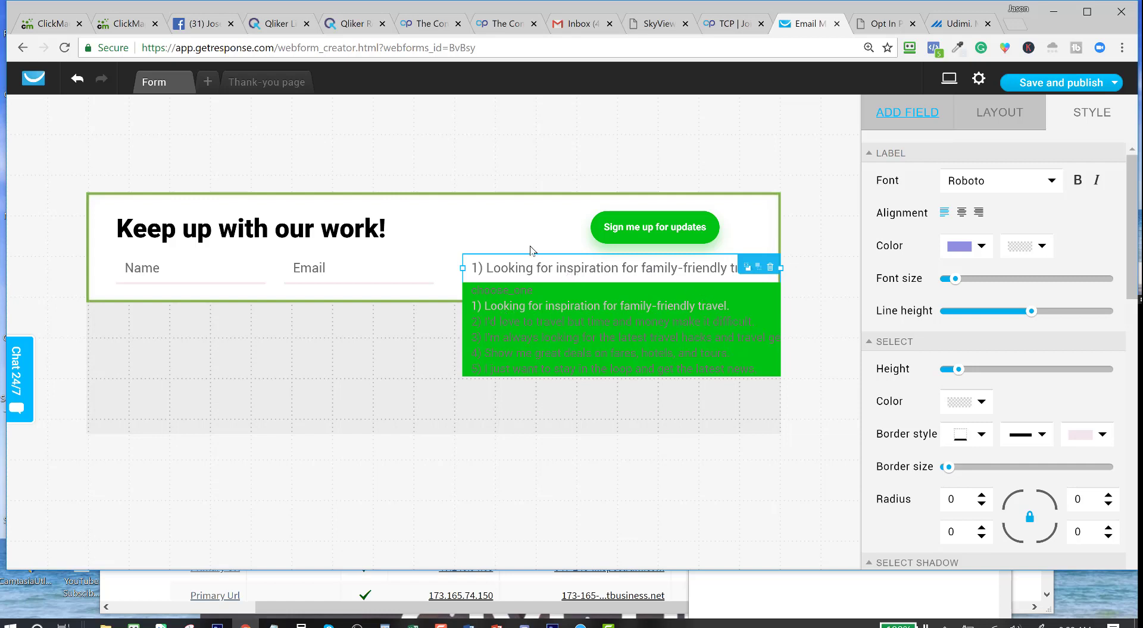
left_click(532, 278)
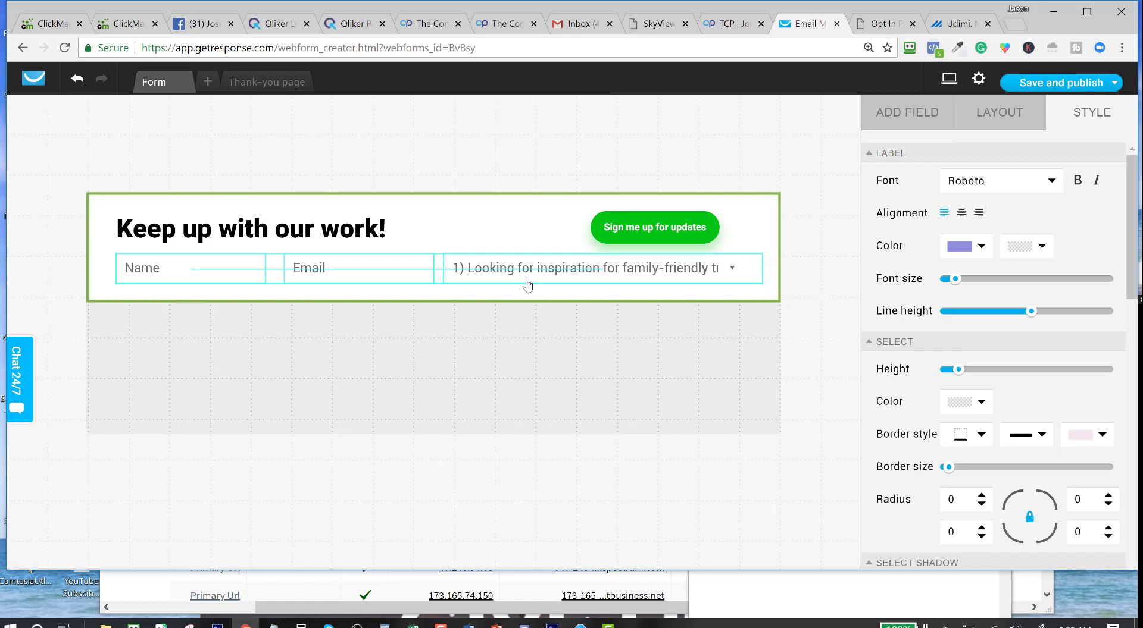
left_click(764, 276)
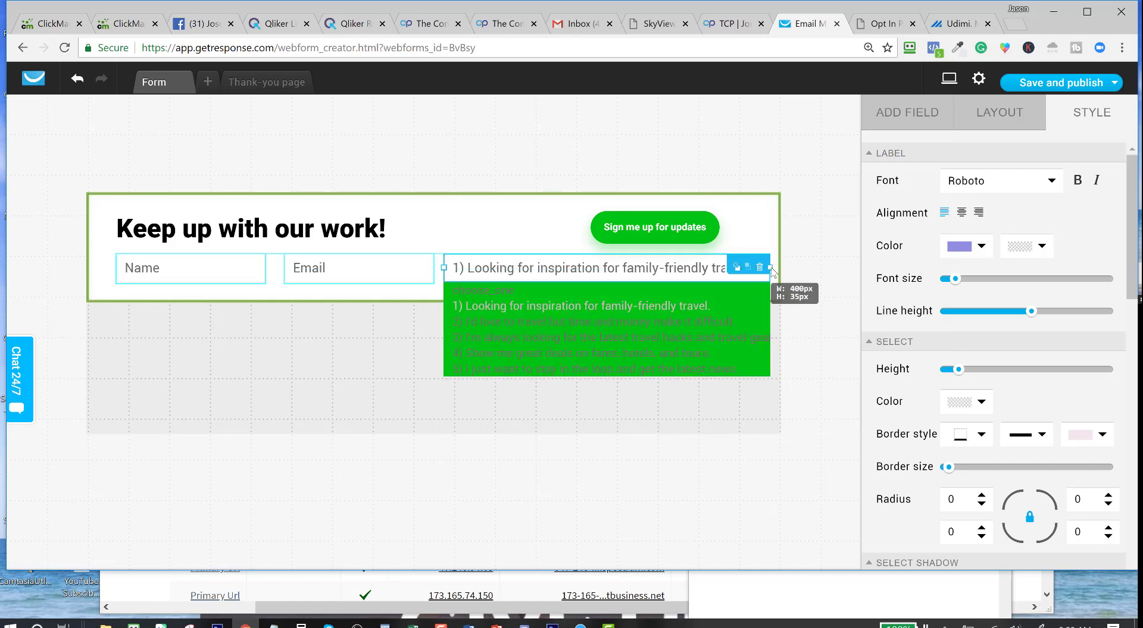
left_click(659, 233)
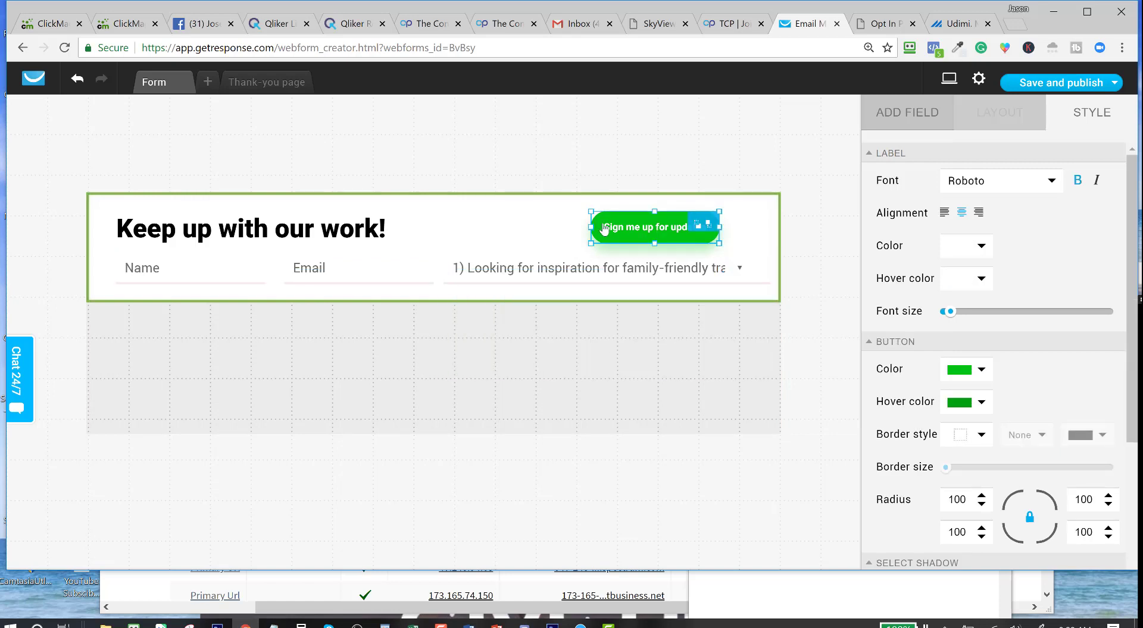
left_click_drag(659, 233, 581, 225)
Set the choose_one field's dropdown background color to light gray #D9D9D9.
left_click(607, 280)
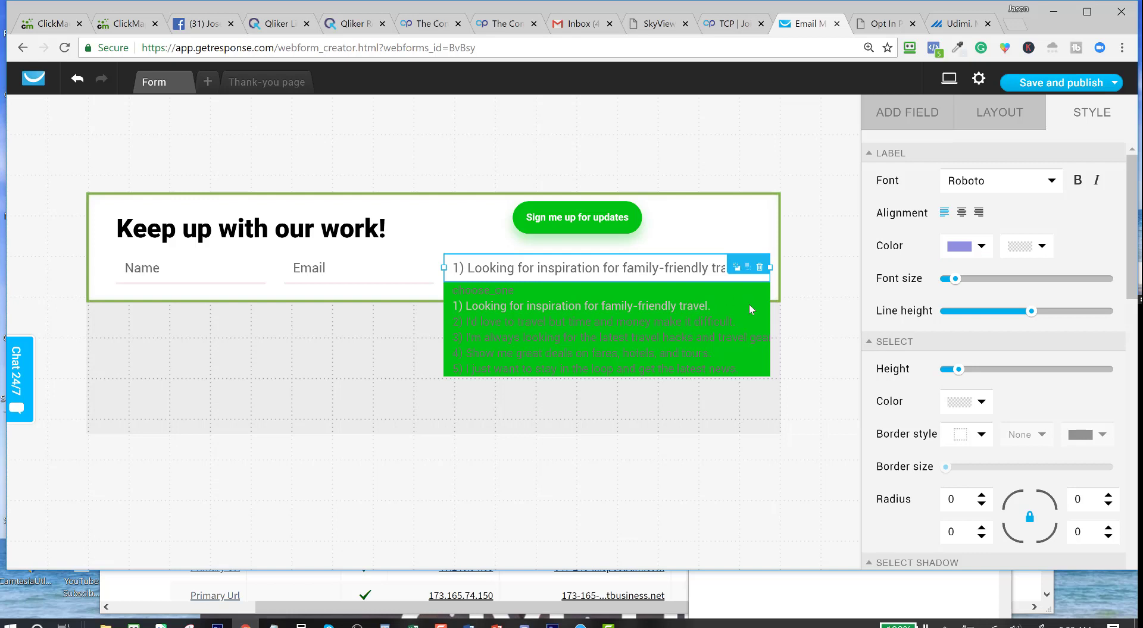
scroll(902, 307, "down", 8)
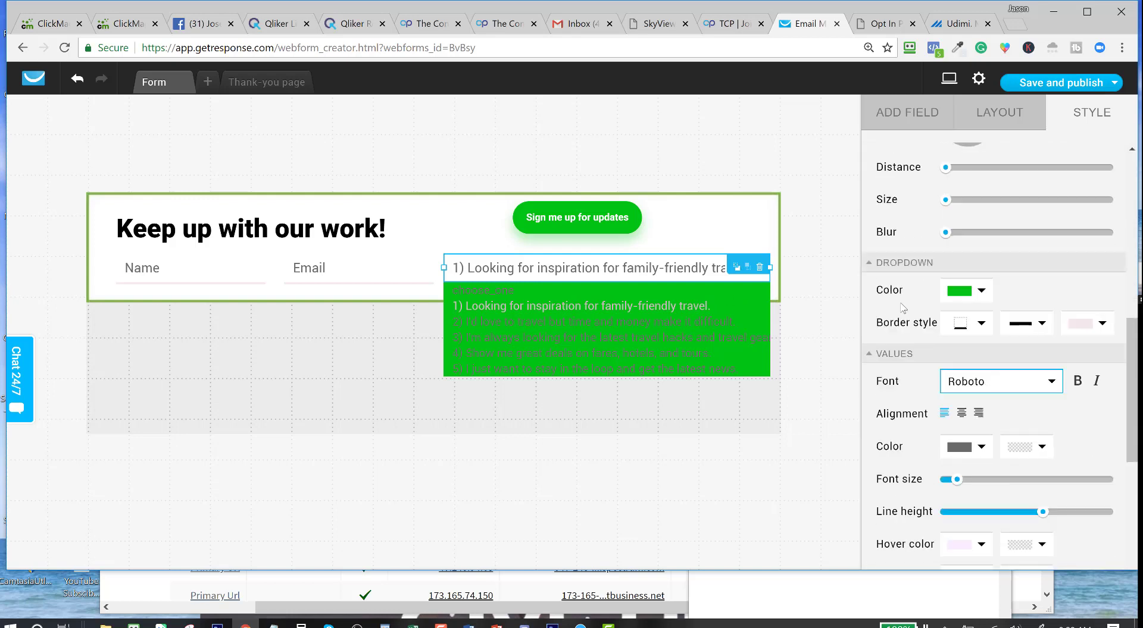
left_click(981, 291)
left_click_drag(768, 376, 634, 370)
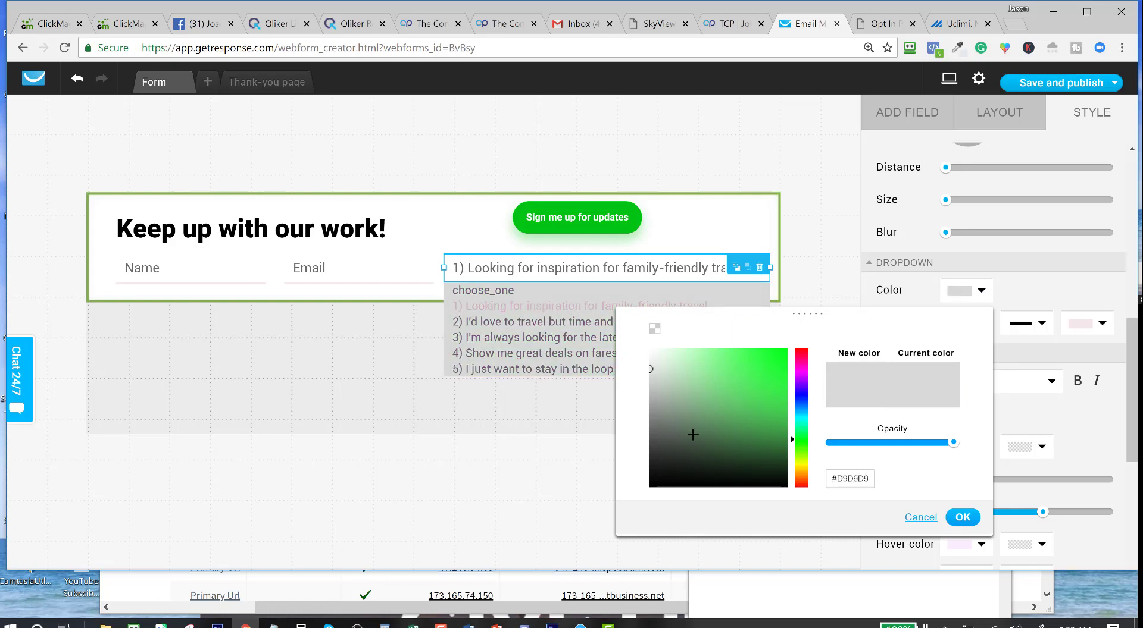
left_click(961, 518)
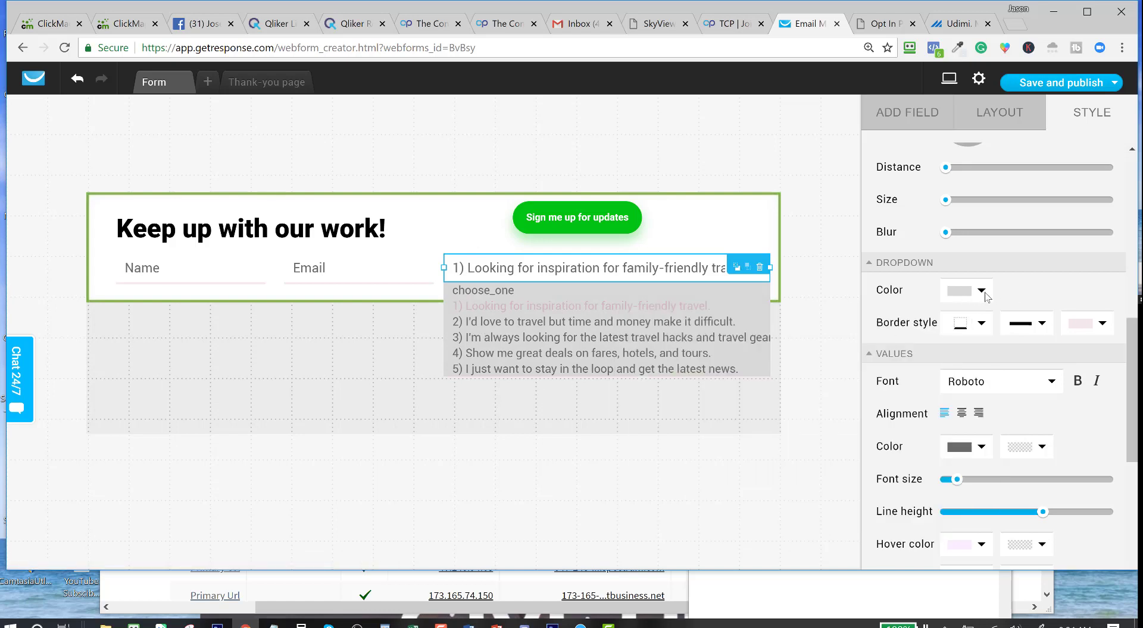
Give the choose_one dropdown list a solid-line border on all four sides.
left_click(979, 325)
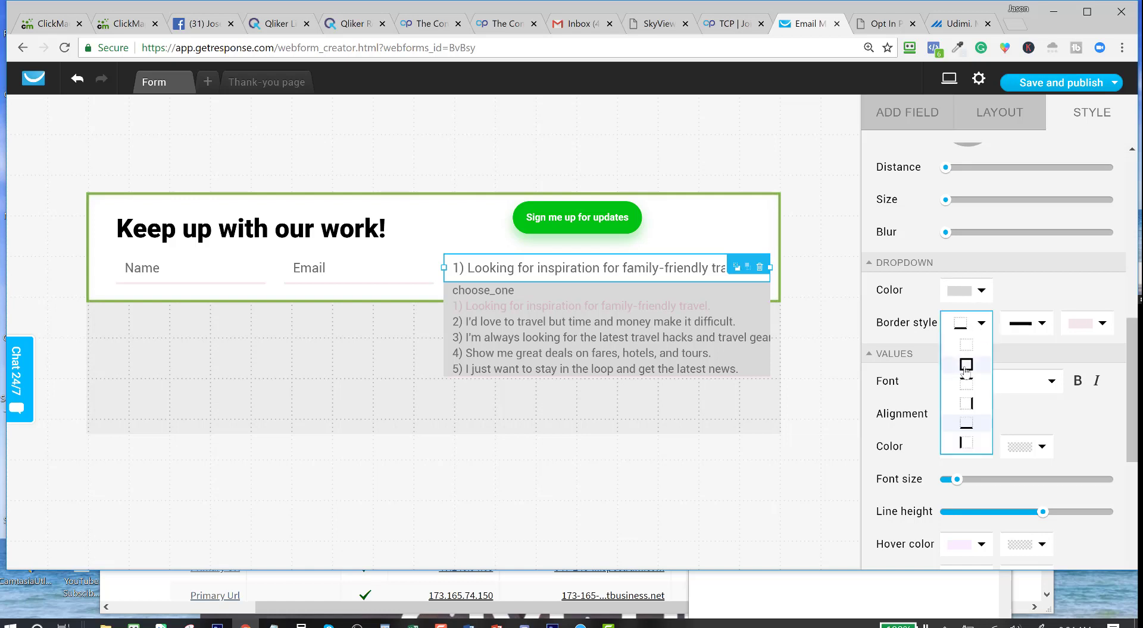
left_click(964, 364)
left_click(1043, 331)
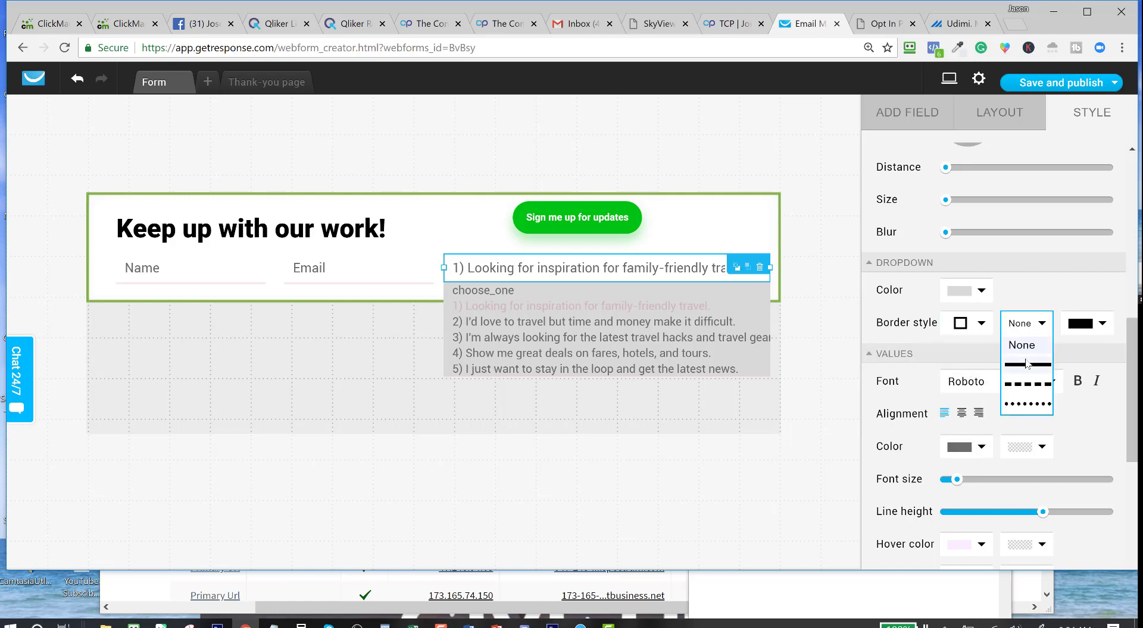
left_click(1026, 364)
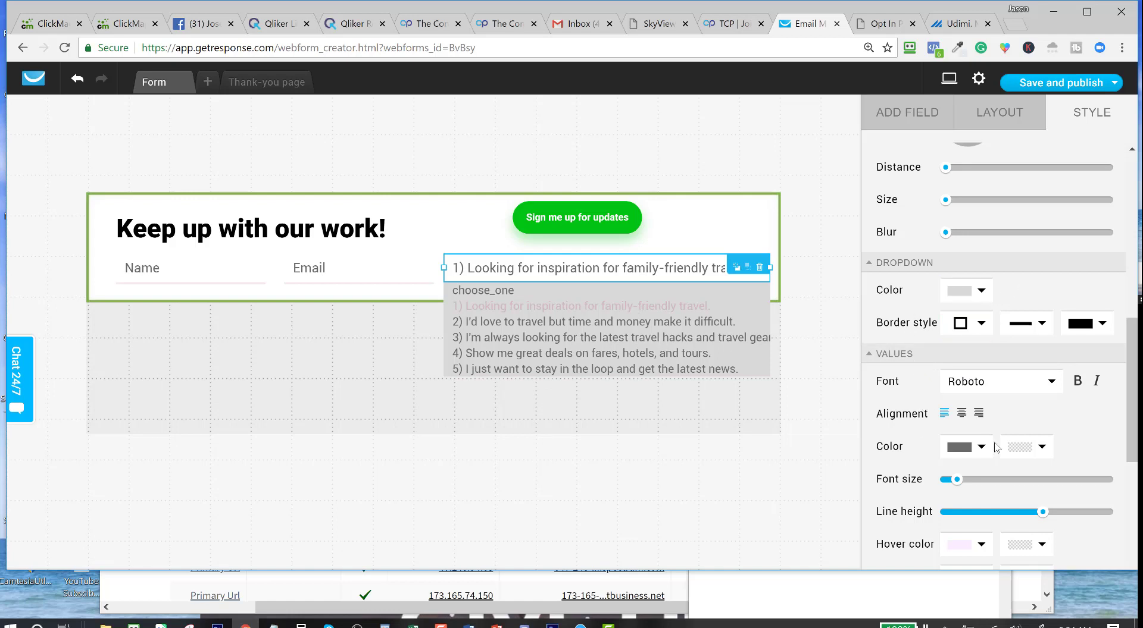
Set the hover text color of the dropdown values to dark blue #1730AF.
scroll(997, 449, "down", 4)
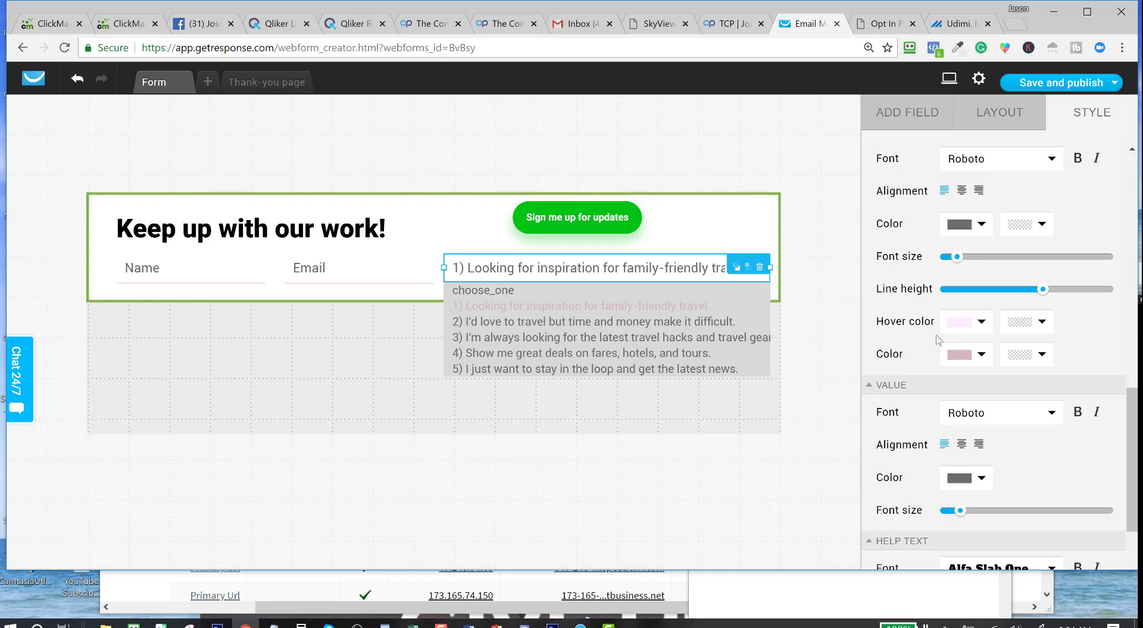
left_click(959, 322)
left_click_drag(798, 421, 798, 429)
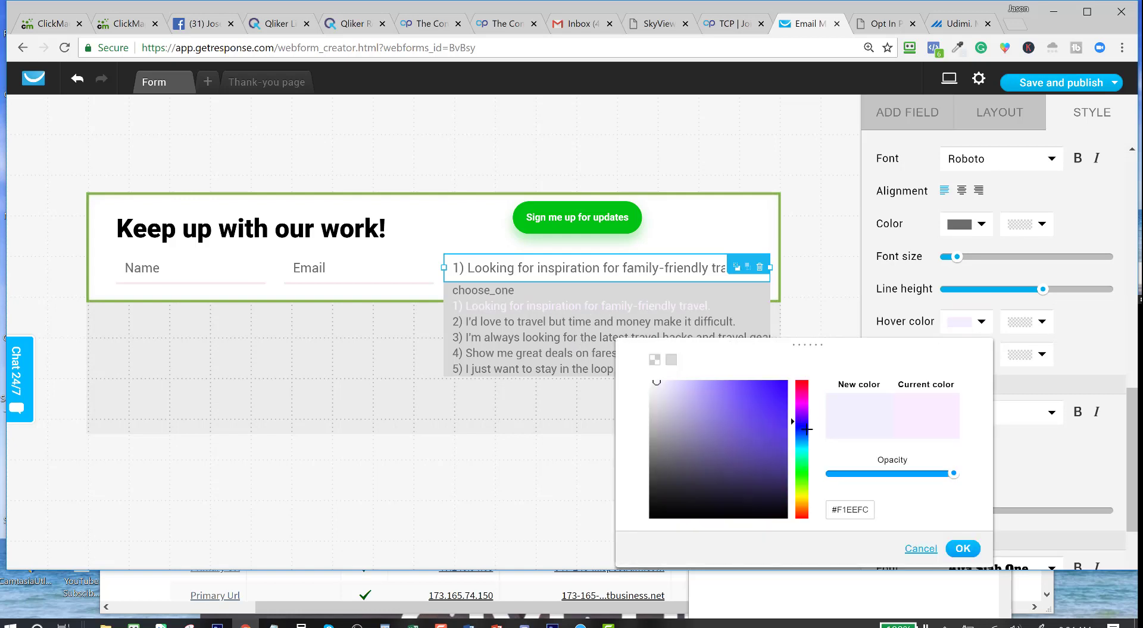
left_click(769, 423)
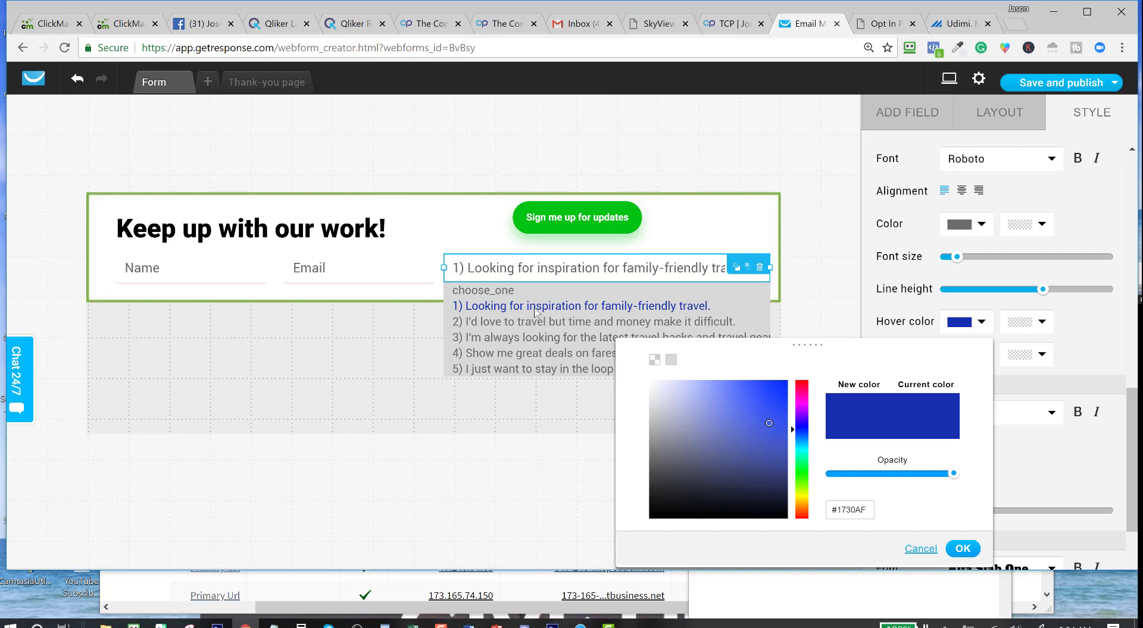
left_click(1088, 324)
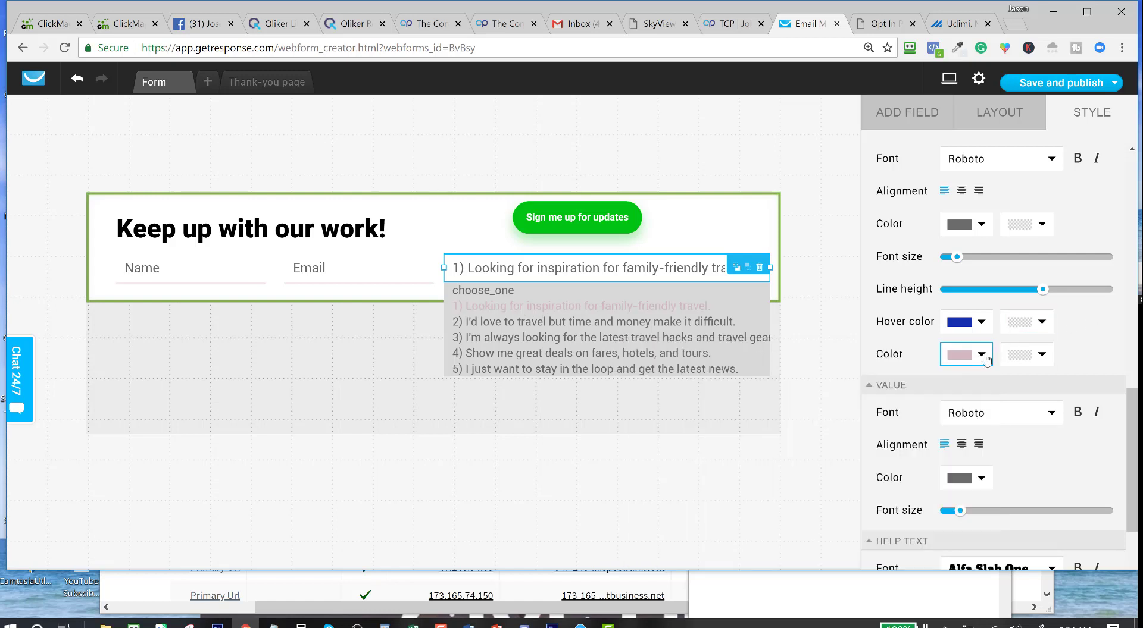
Set the text color directly below the dropdown values' hover color to light blue #96B2E8.
left_click(982, 356)
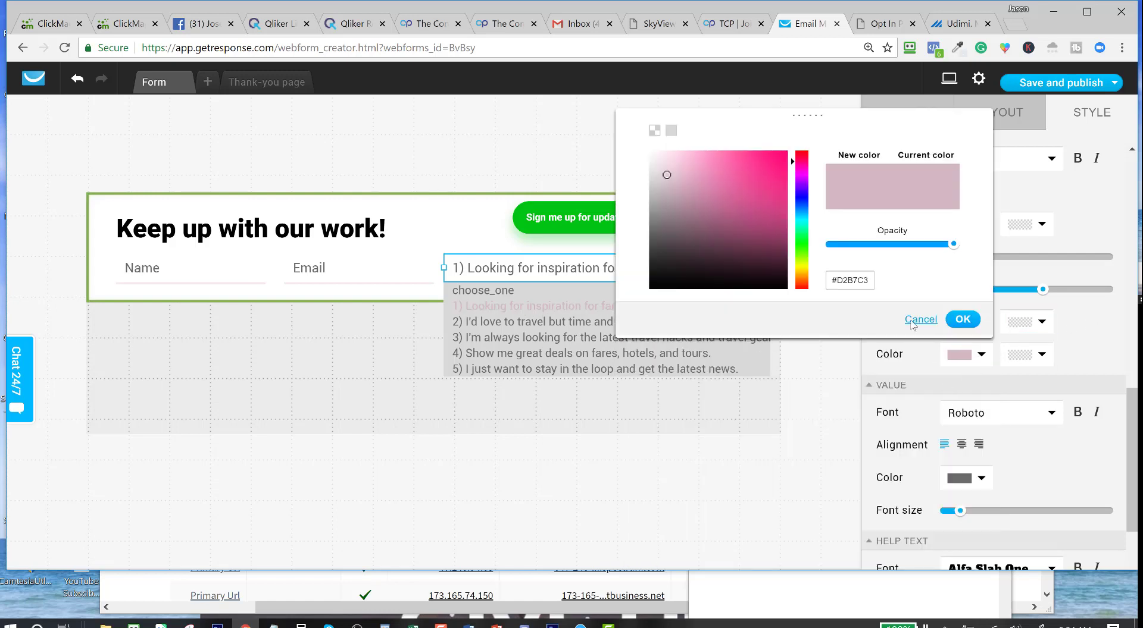
left_click(802, 206)
left_click(773, 160)
left_click(698, 163)
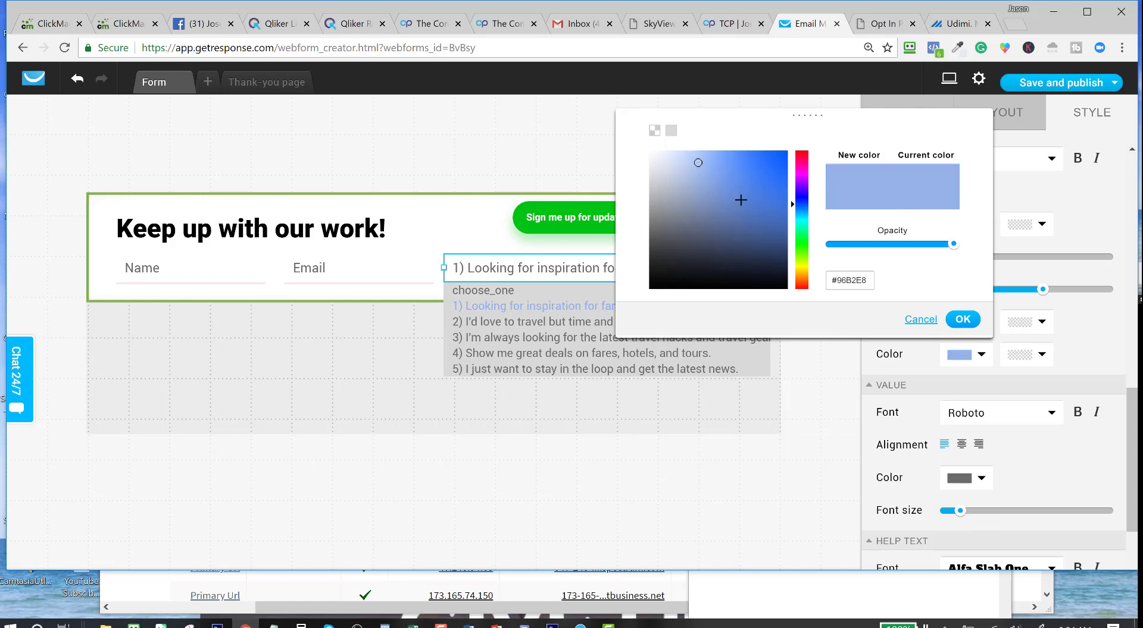
left_click(969, 322)
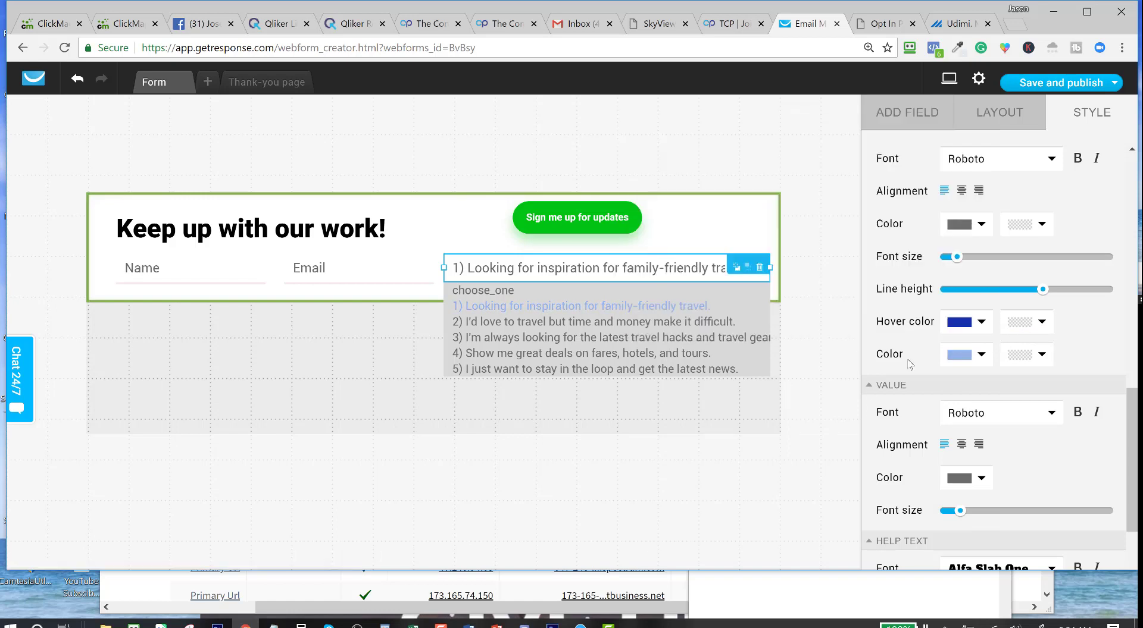
Set the highlighted dropdown value's text color, directly below the hover color, to dark blue #214FA6.
left_click(979, 356)
left_click(759, 198)
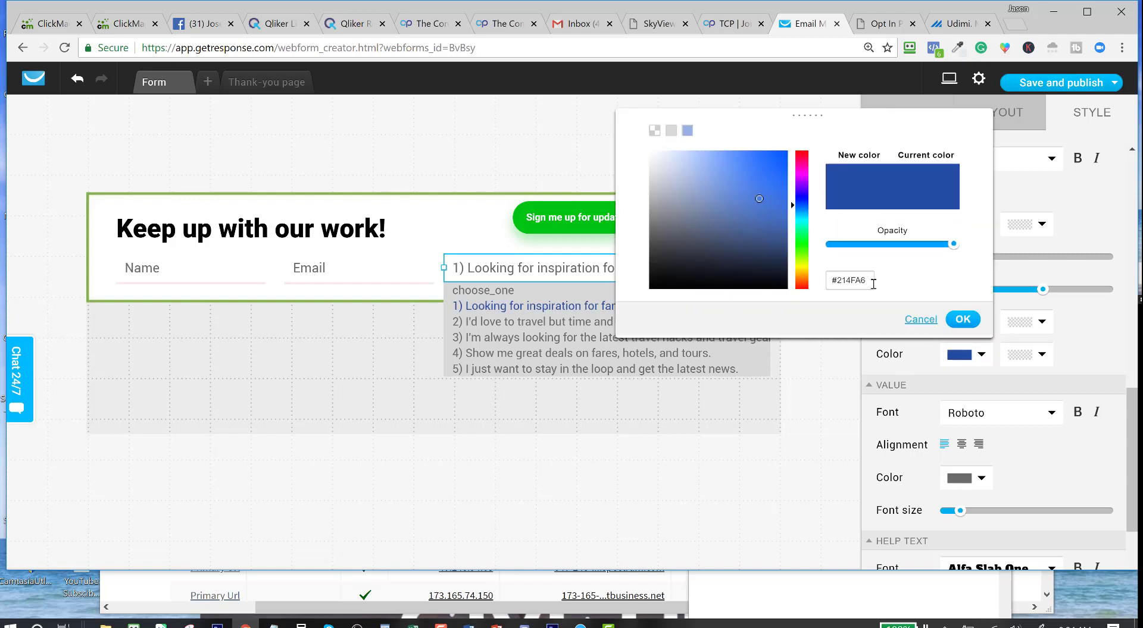
left_click(967, 320)
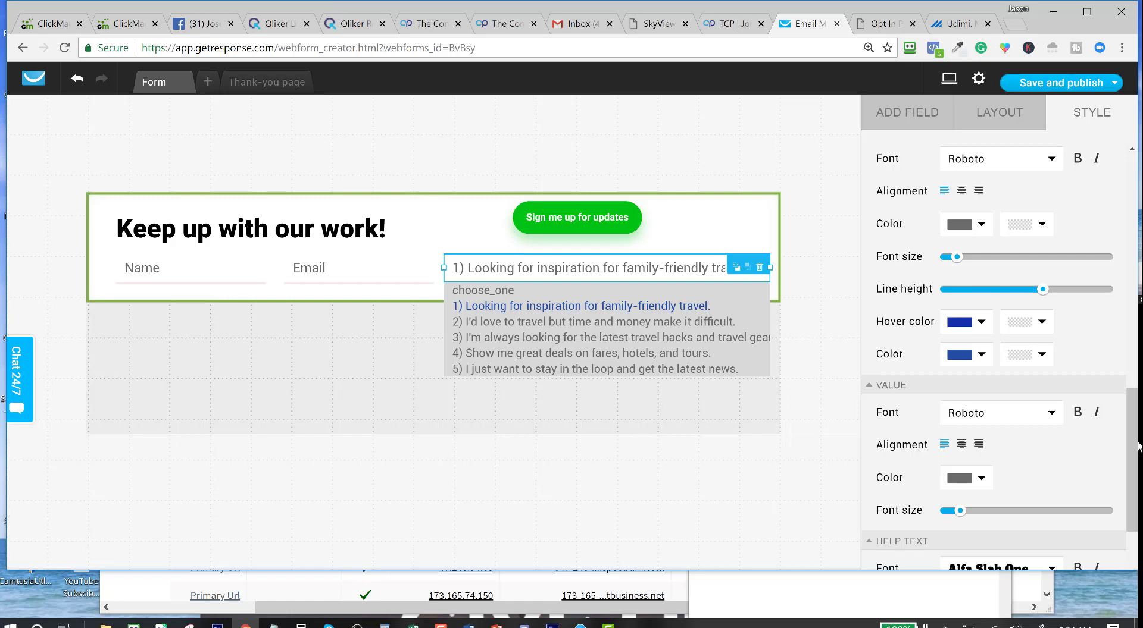
Set the choose_one dropdown's help text font to Arial.
scroll(1136, 446, "down", 3)
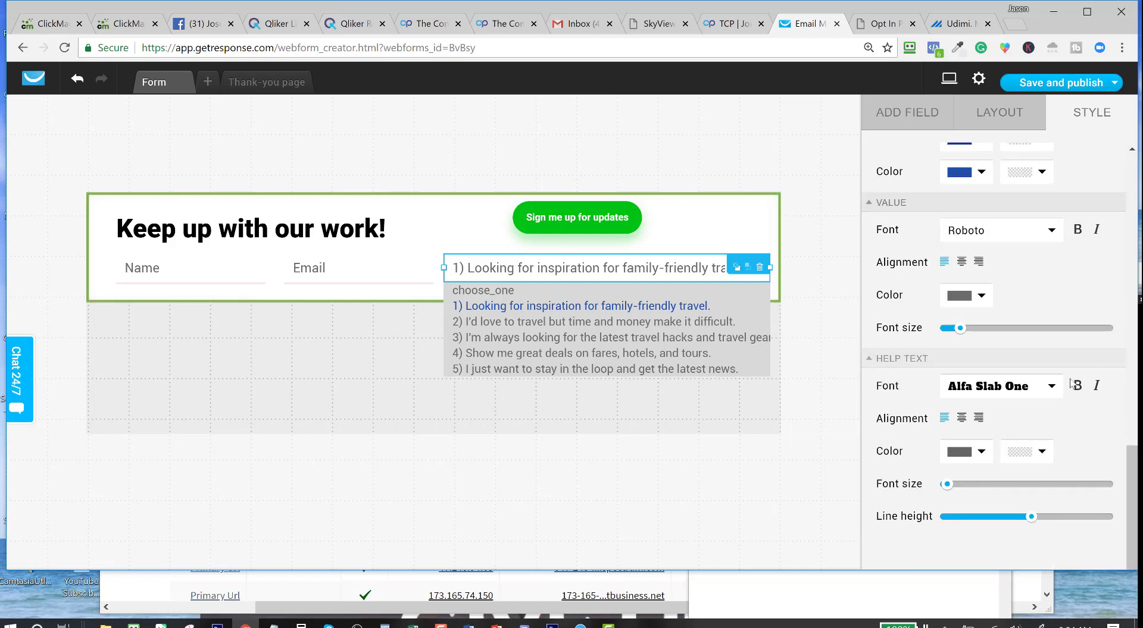
left_click(1051, 386)
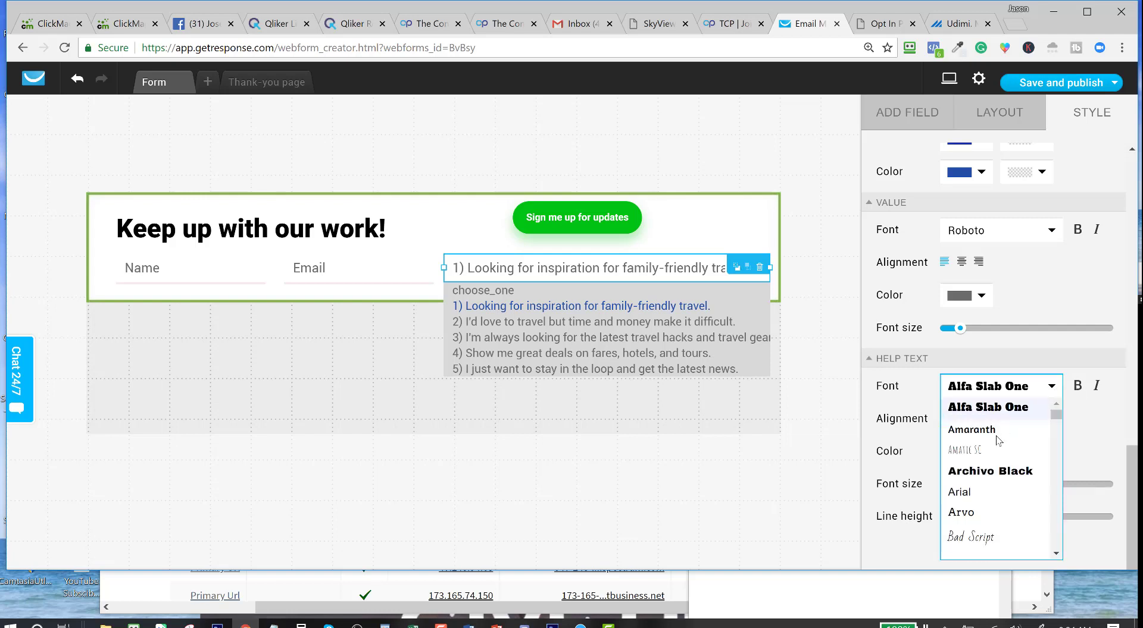
left_click(959, 492)
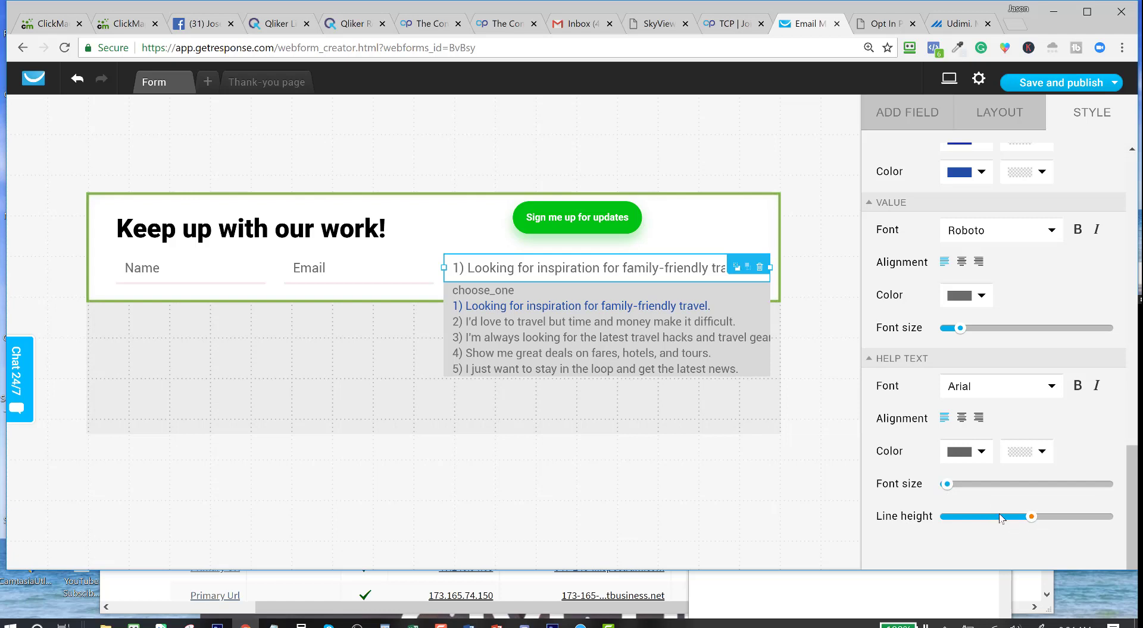
left_click(814, 269)
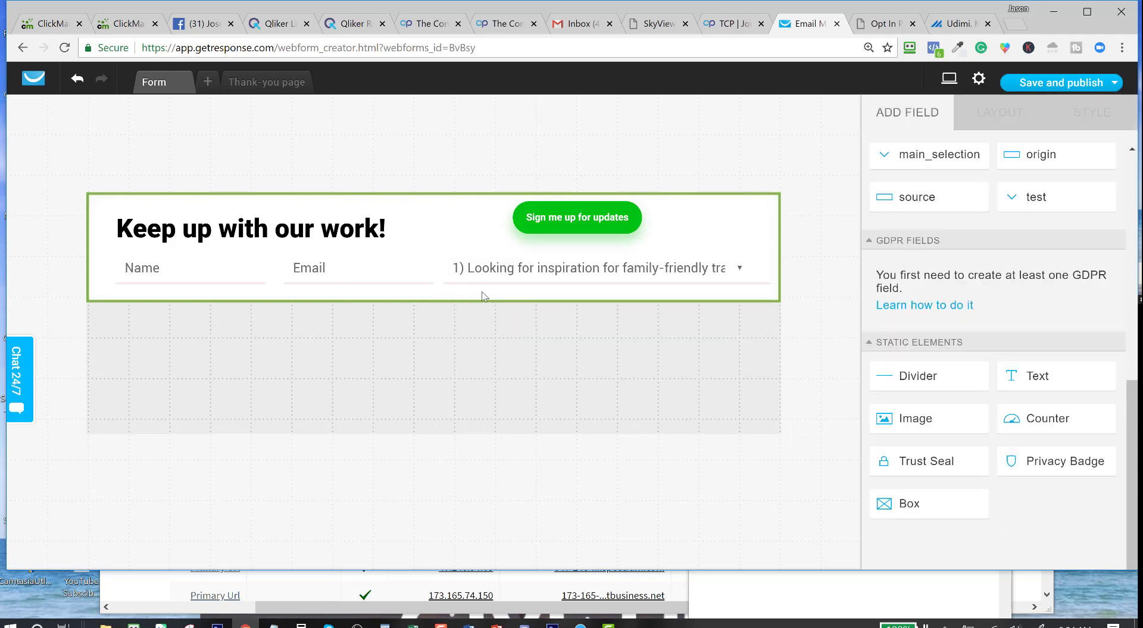
Add the user instructions "Choose Your best option" to the choose_one dropdown field.
scroll(986, 442, "up", 5)
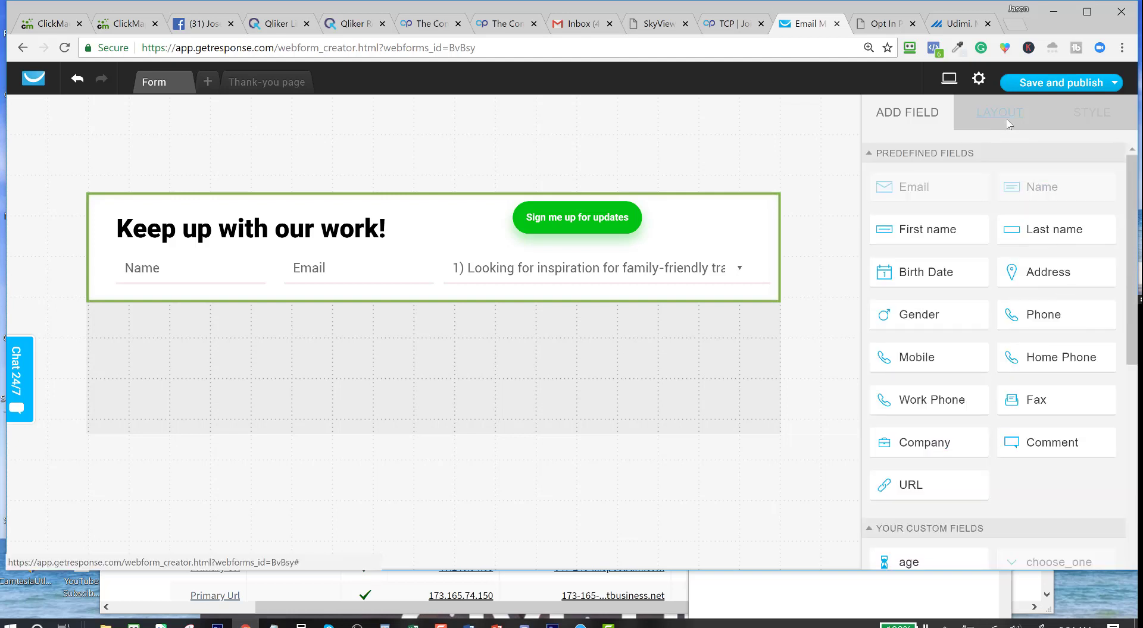
left_click(653, 268)
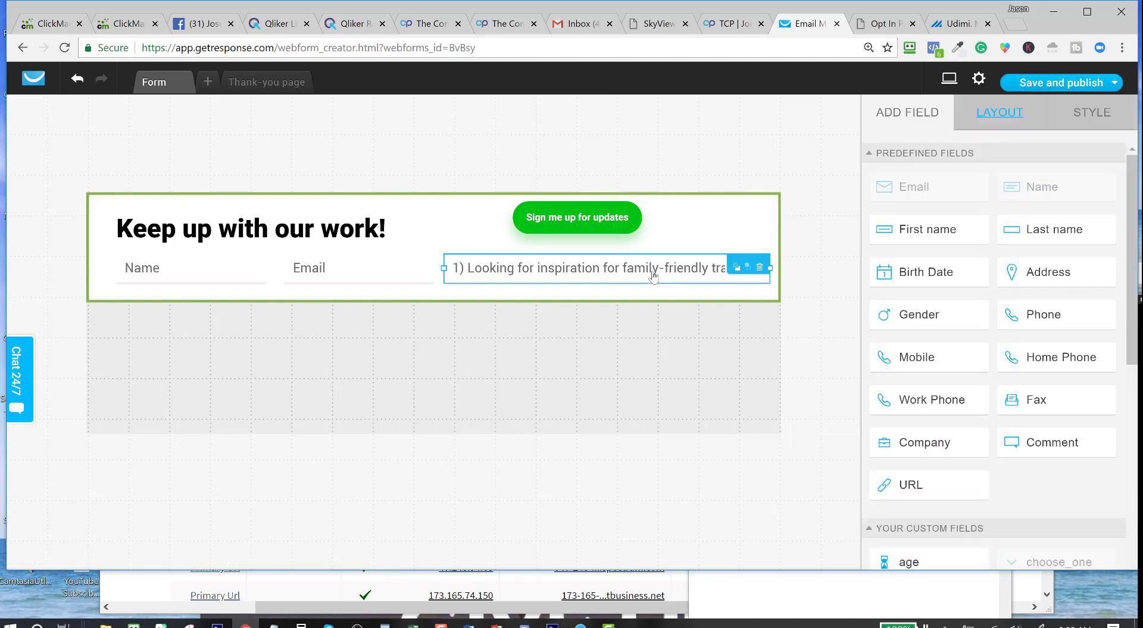
left_click(978, 115)
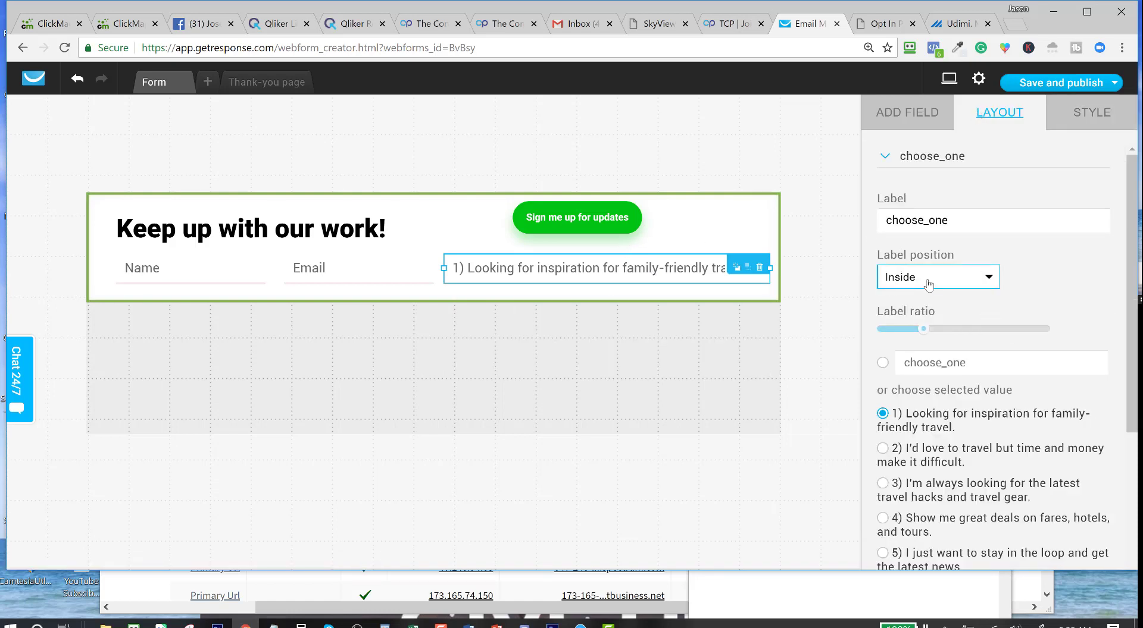
scroll(939, 387, "down", 4)
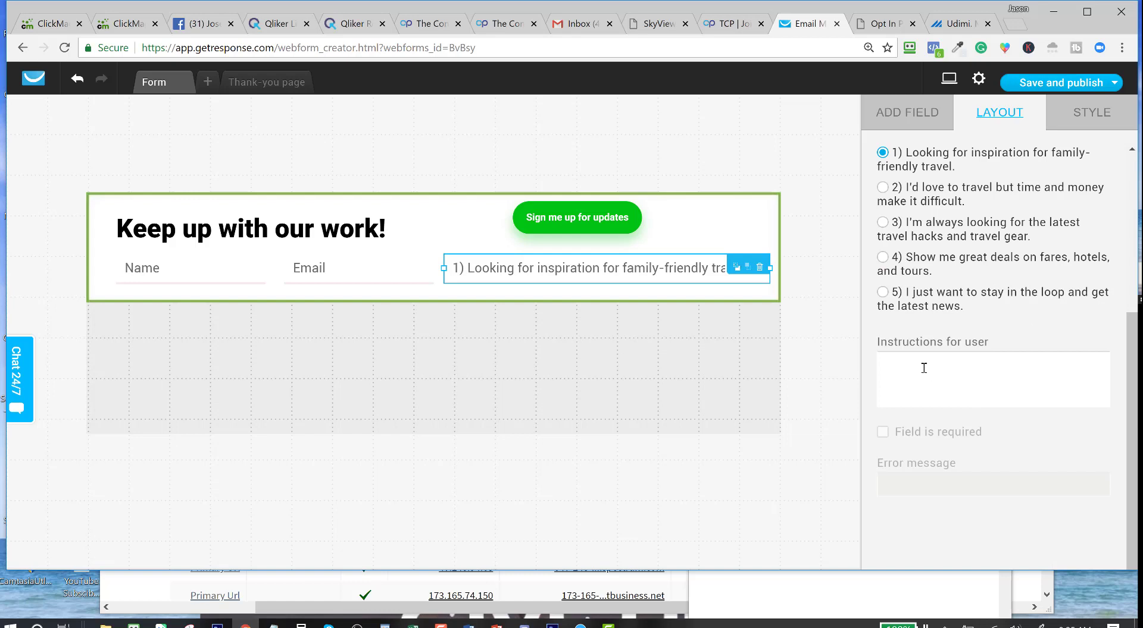
left_click(923, 368)
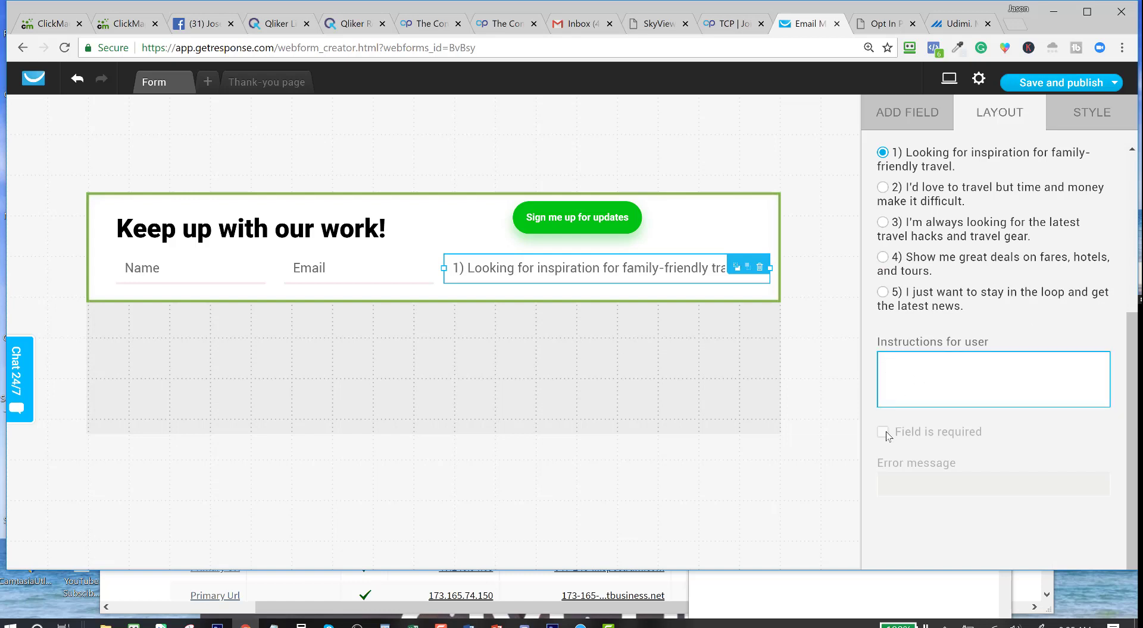
left_click(887, 436)
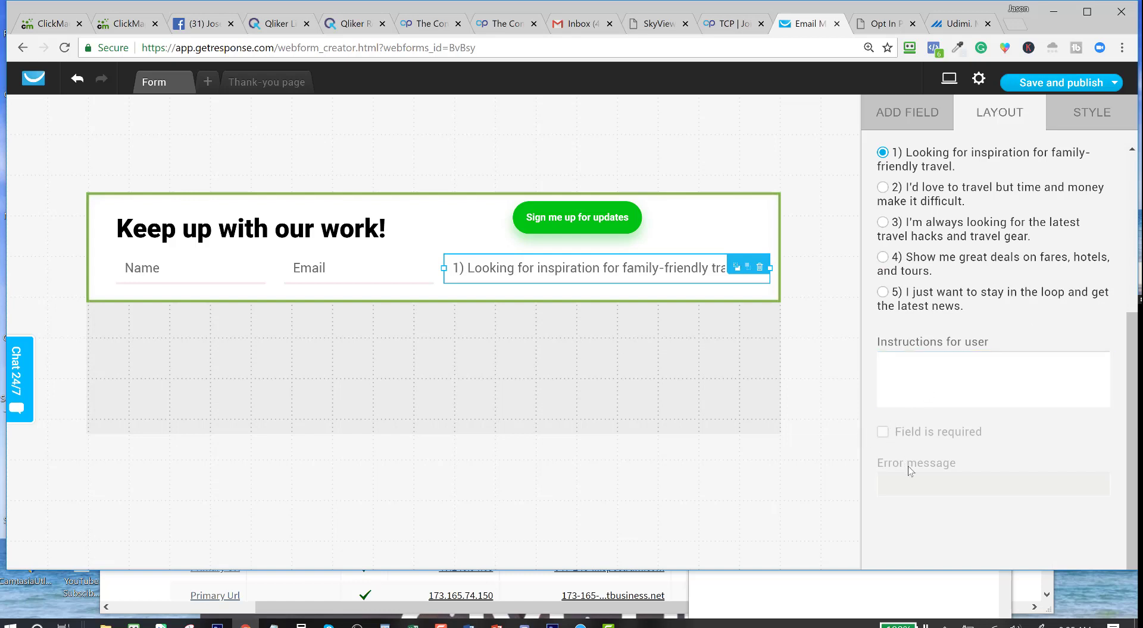
left_click(905, 376)
type("Ch")
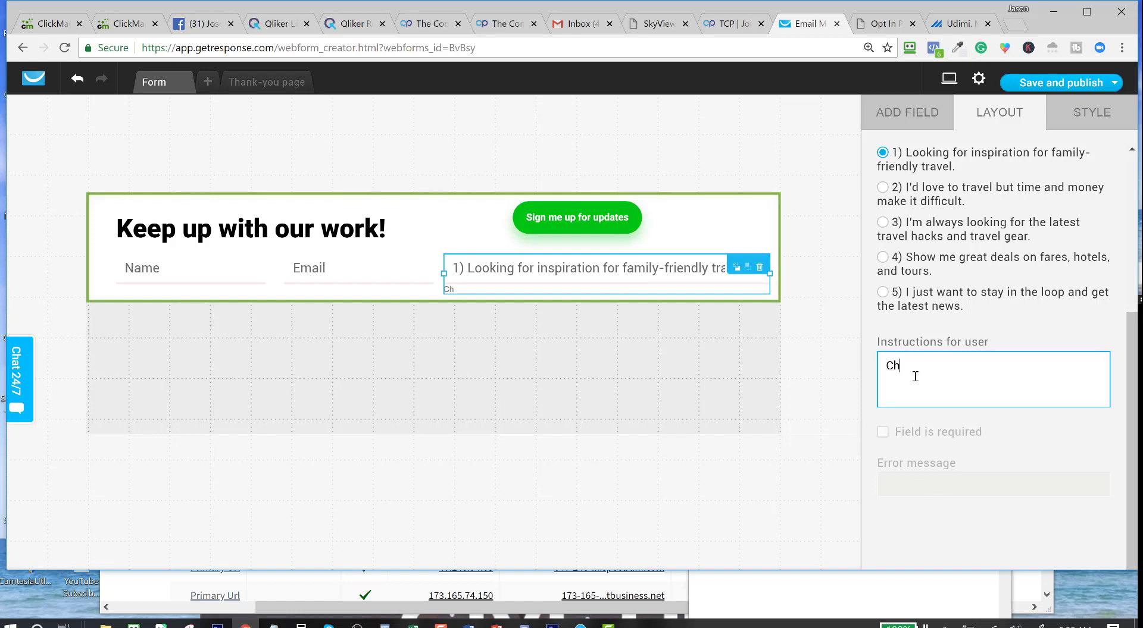
type("oose Your best option")
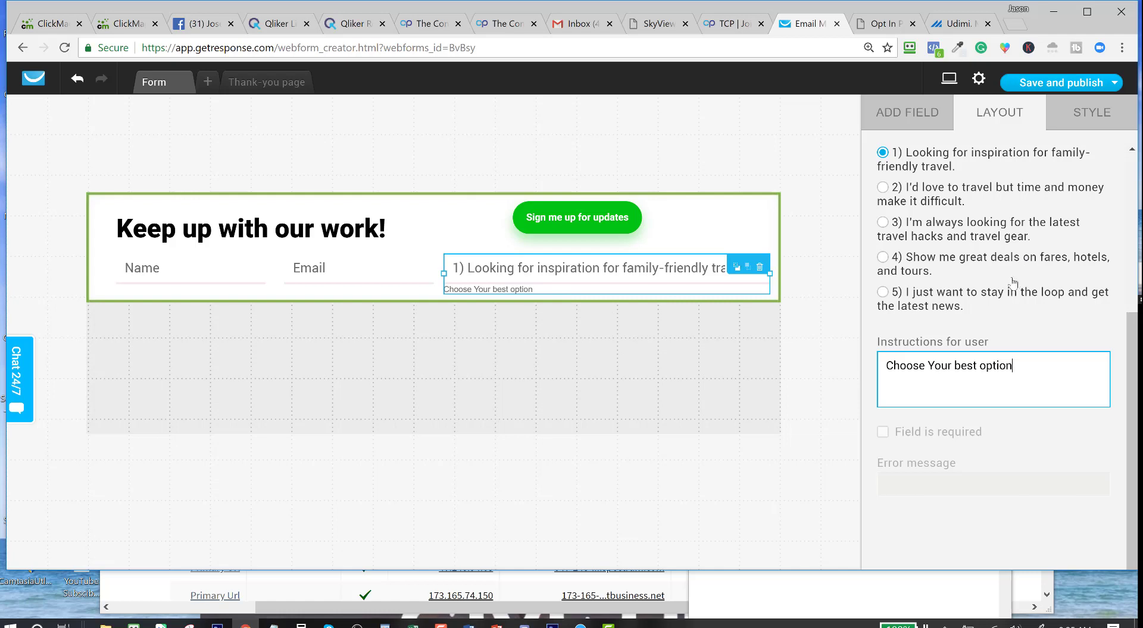
Make the custom text option the choose_one dropdown's default selection and change its text to "Pick one..".
scroll(1014, 280, "up", 4)
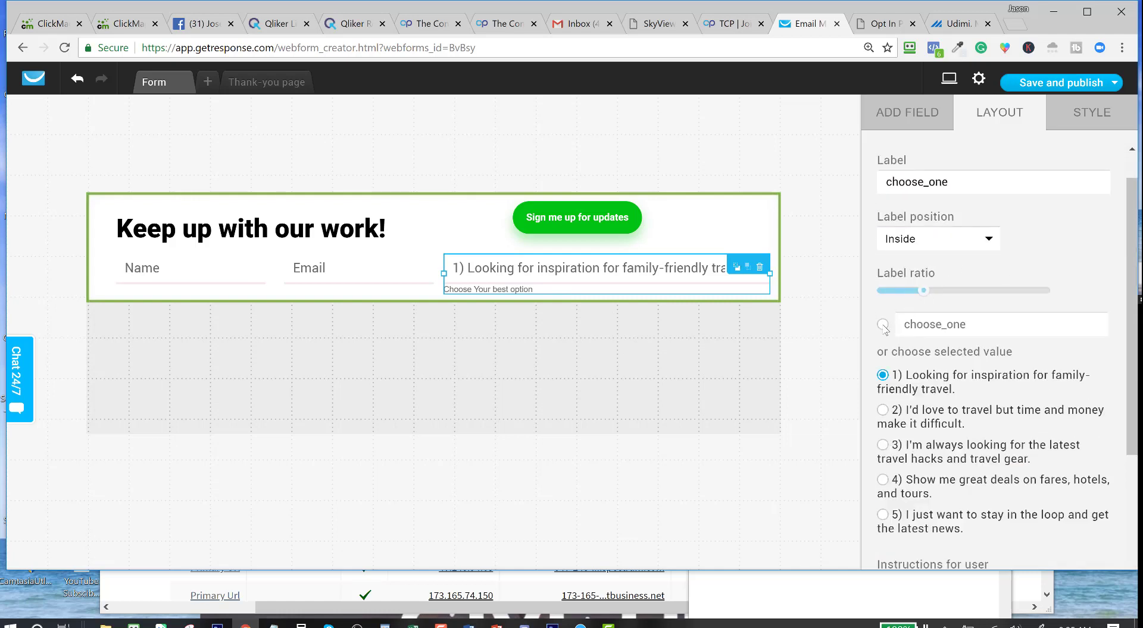
left_click(883, 325)
double_click(977, 325)
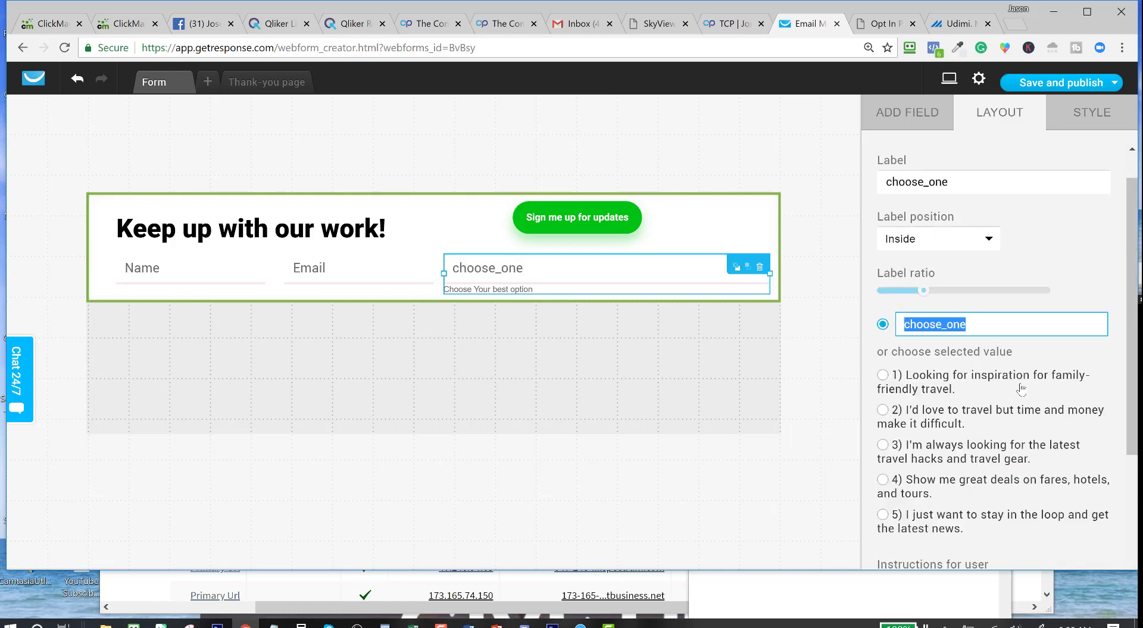
type("P")
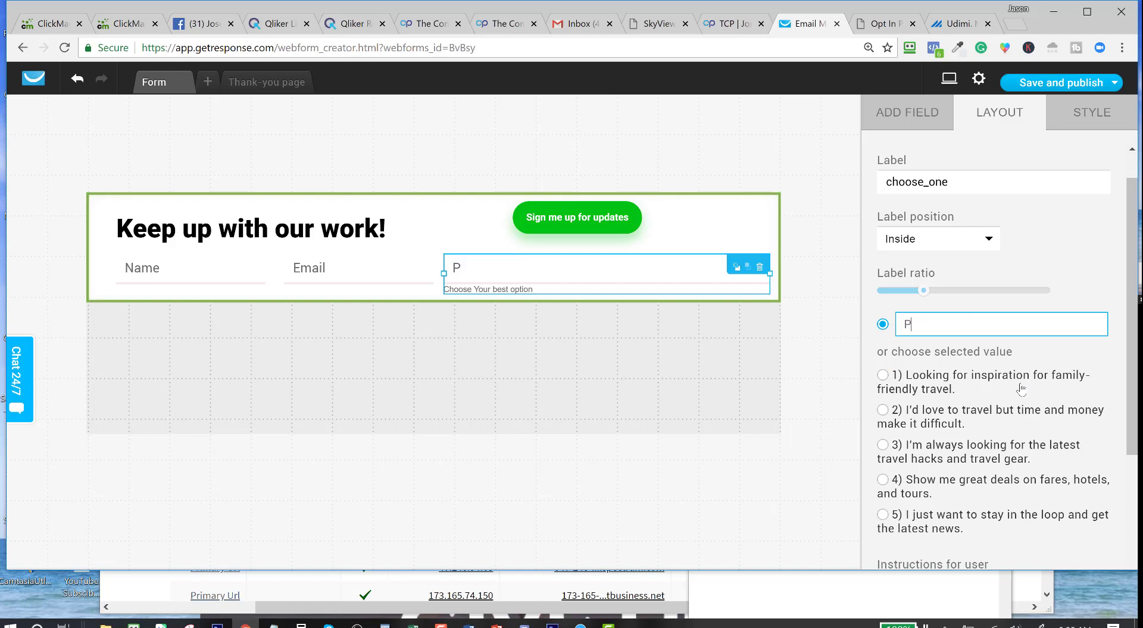
type("ick")
type("one..")
Clear the choose_one field's label and preview its expanded option list on the form.
left_click_drag(966, 182, 884, 201)
key("BackSpace")
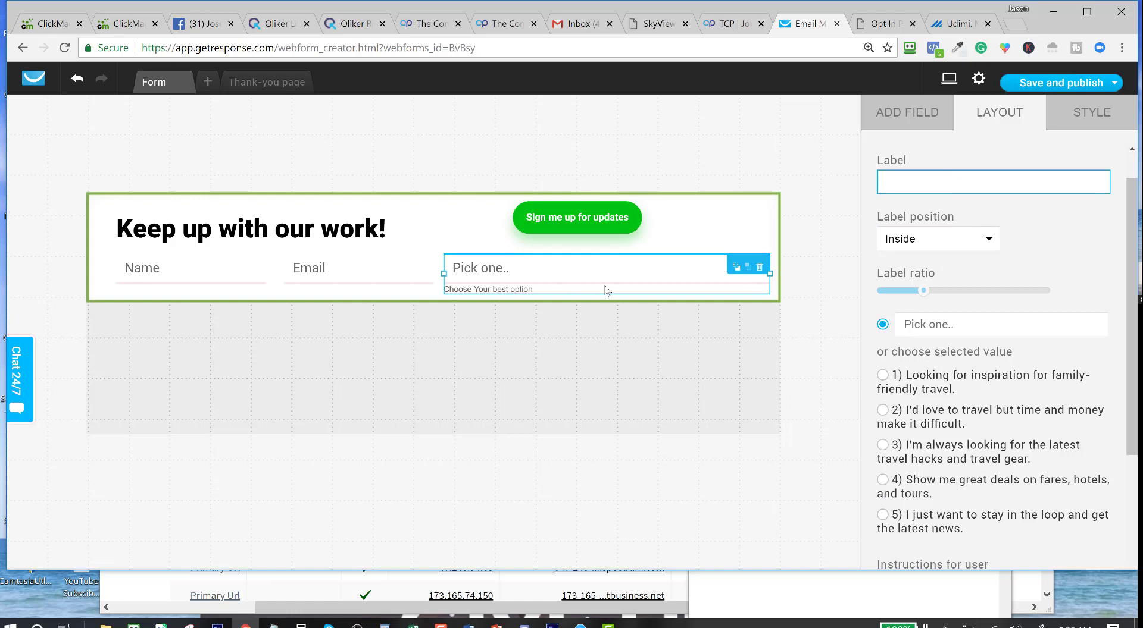
left_click(691, 288)
left_click(691, 288)
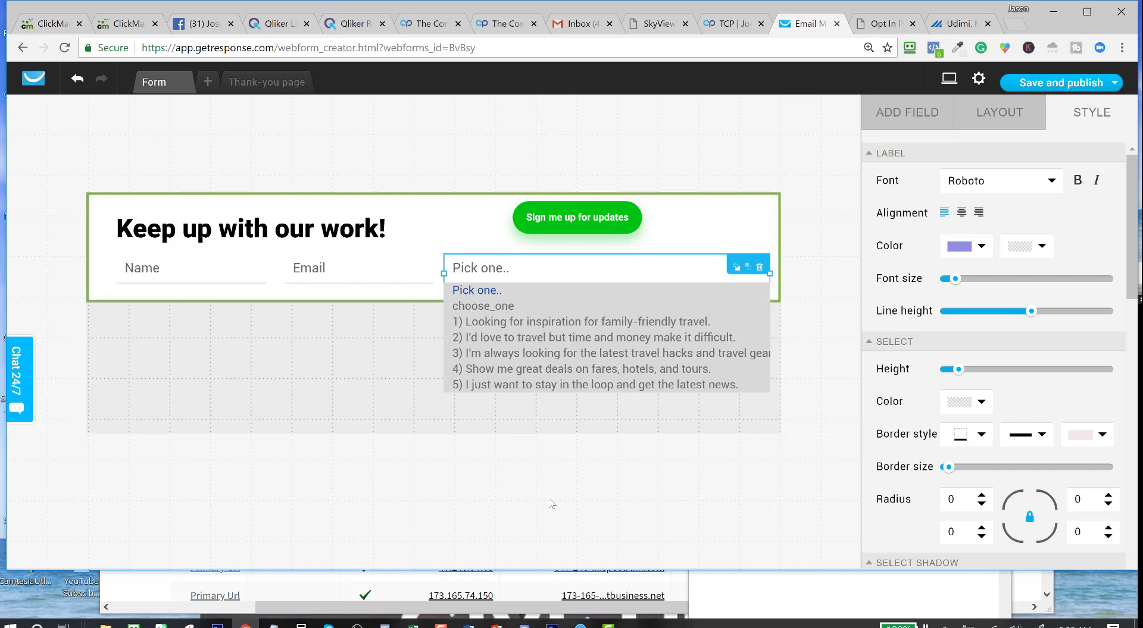
left_click(575, 468)
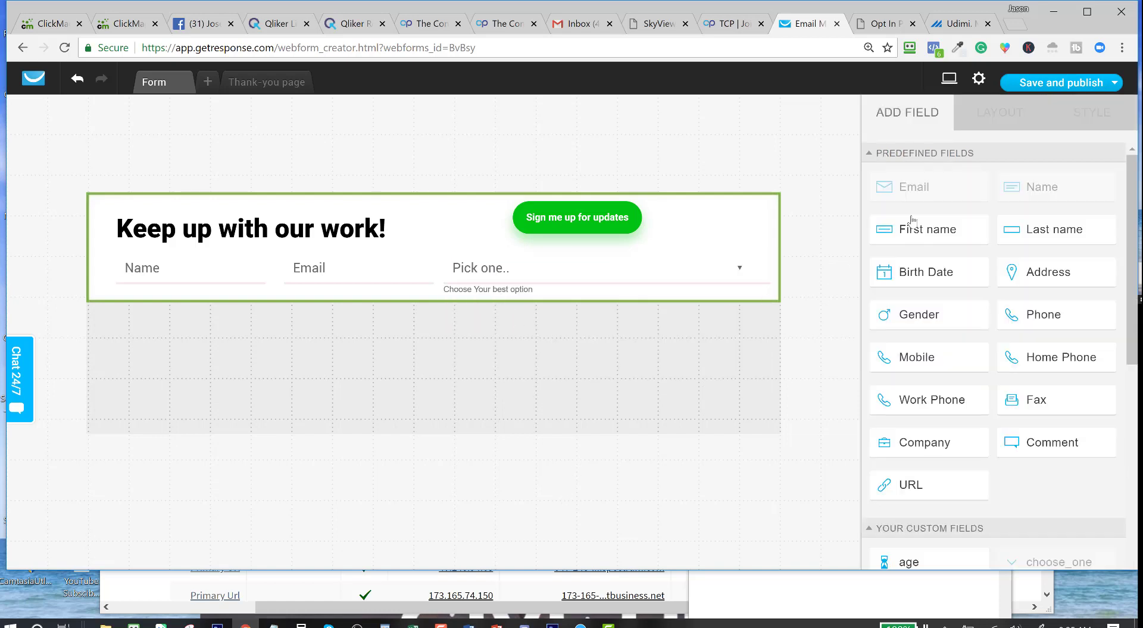
left_click(669, 275)
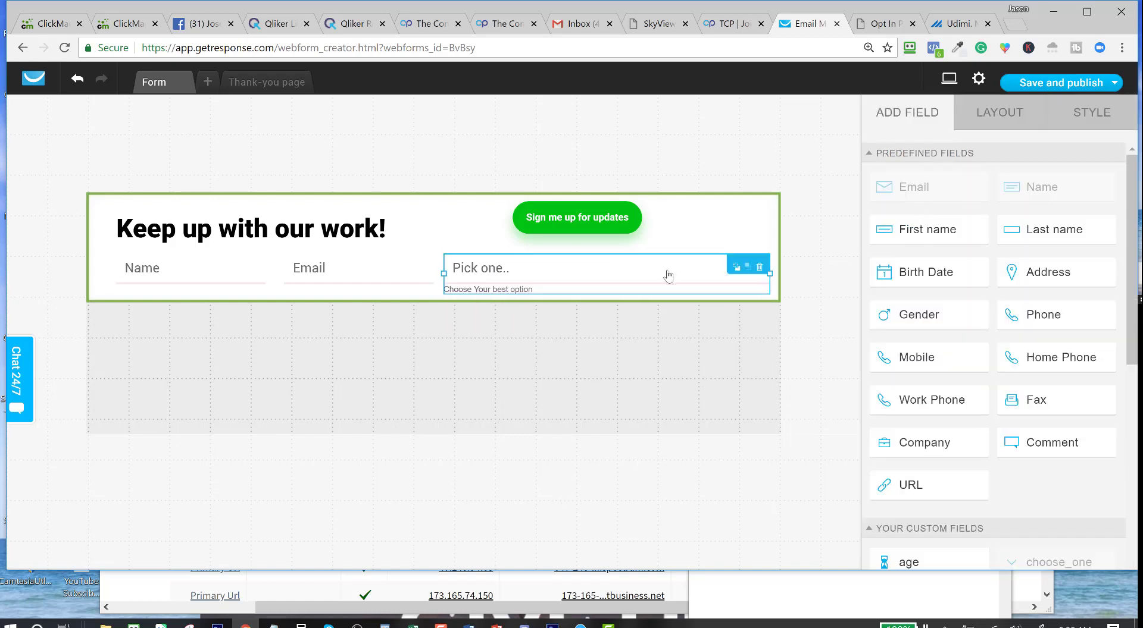
left_click(637, 277)
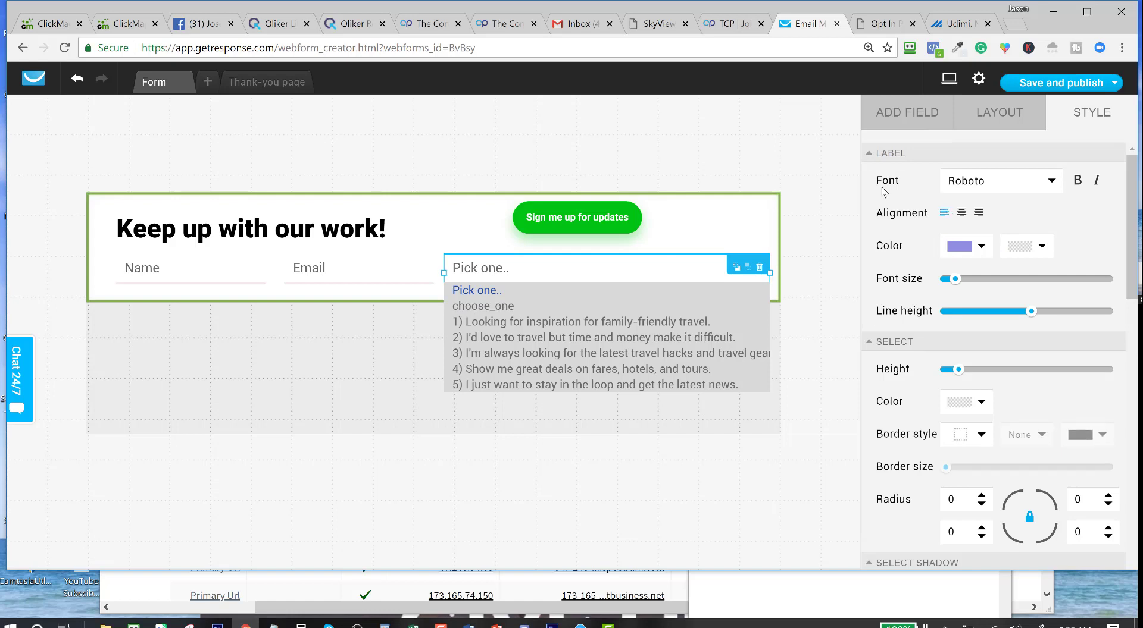
left_click(832, 203)
left_click(624, 268)
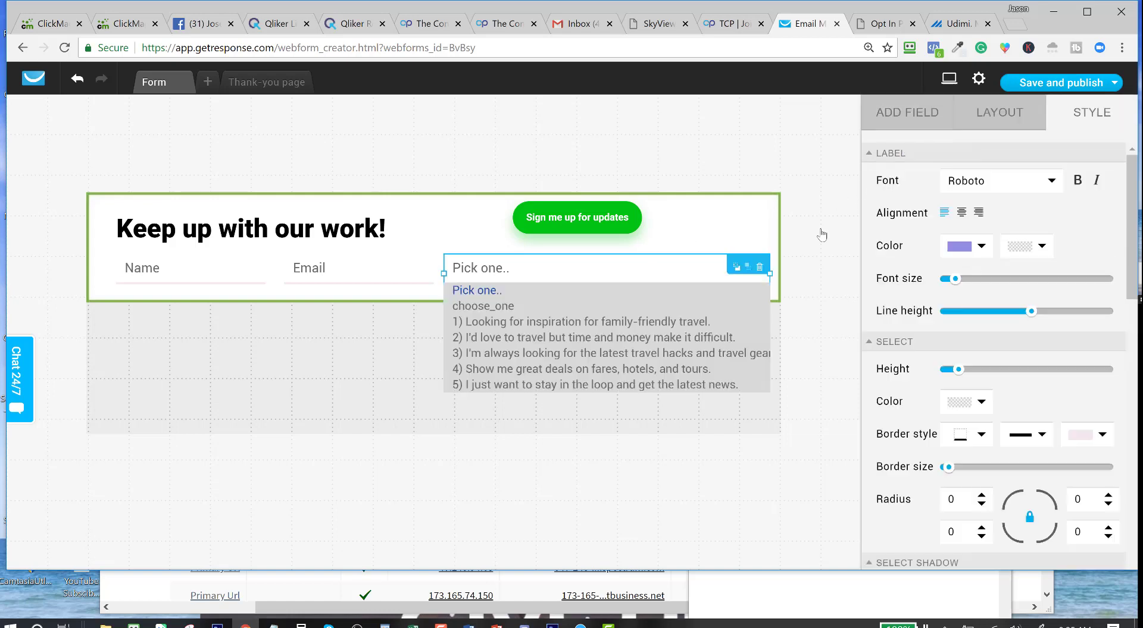
Clear the dropdown's custom default text and check its expanded option list on the form.
left_click(1014, 113)
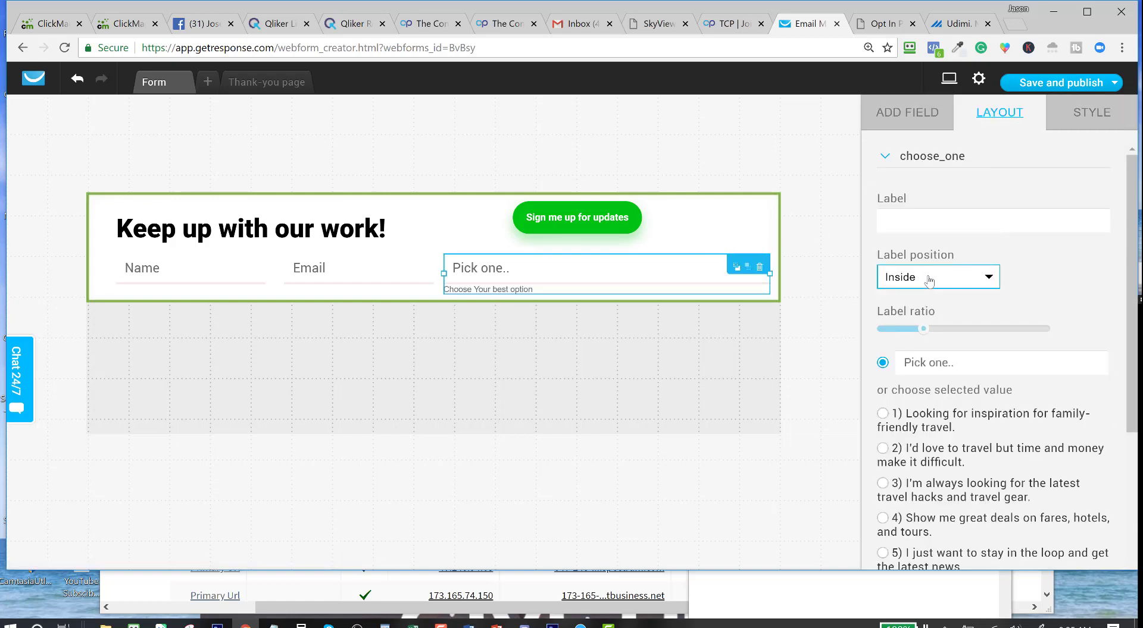
left_click(962, 364)
key("ctrl+a")
key("BackSpace")
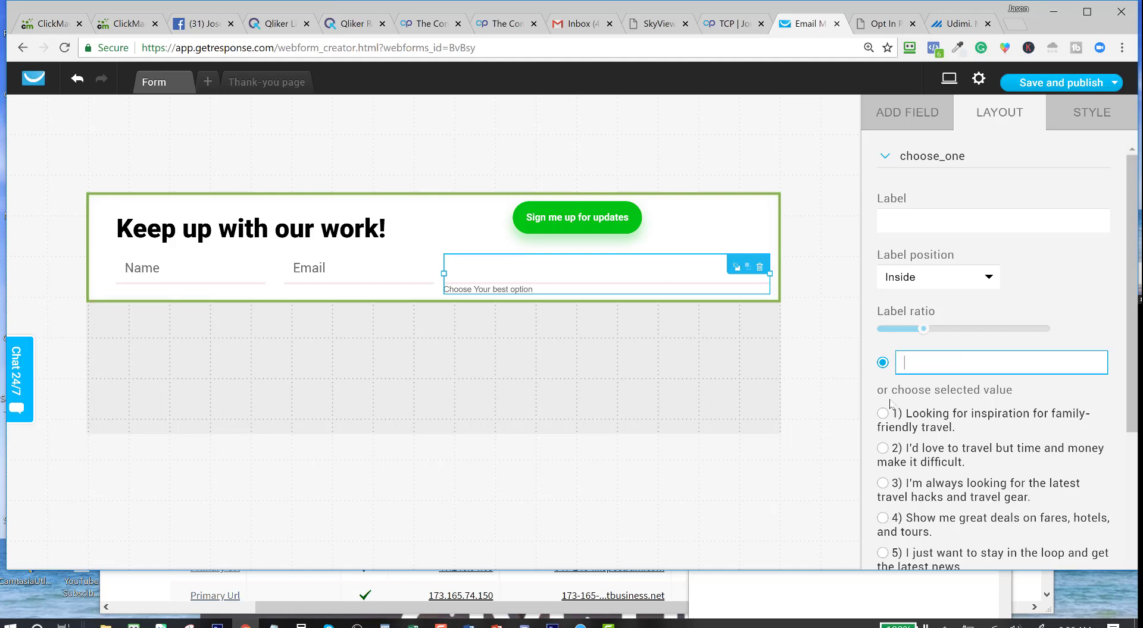
left_click(891, 215)
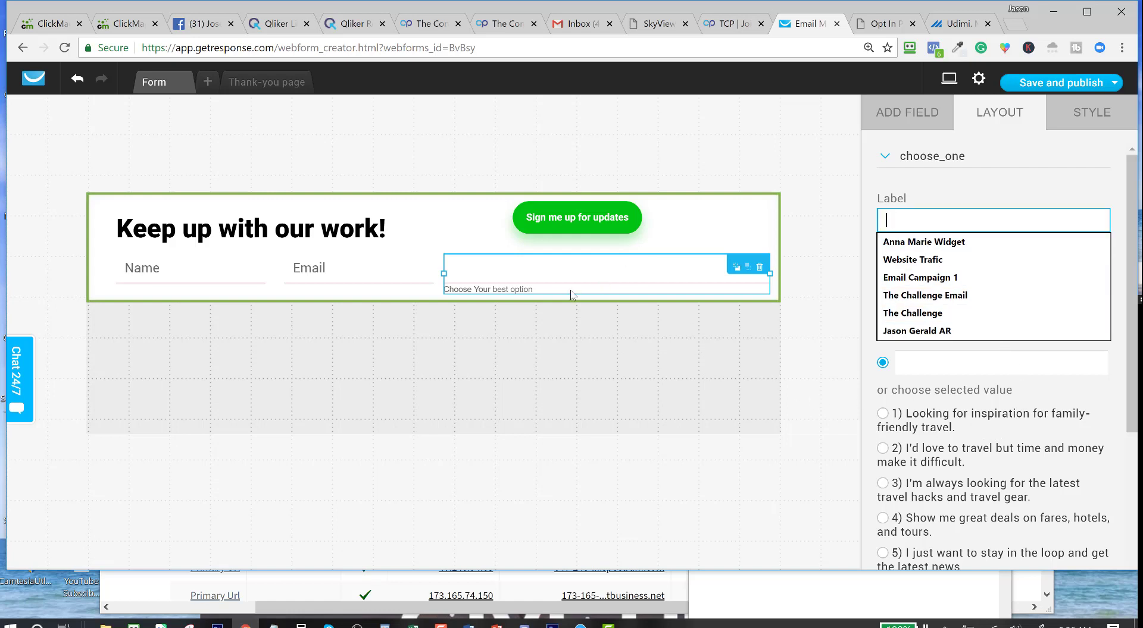
left_click(557, 308)
left_click(554, 271)
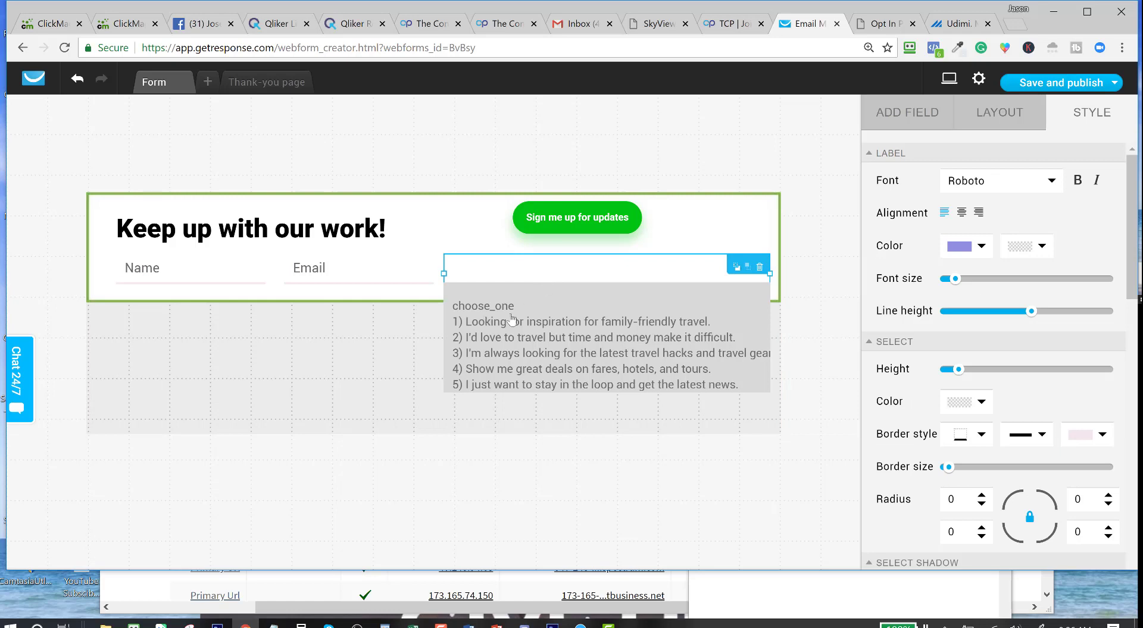
left_click(696, 430)
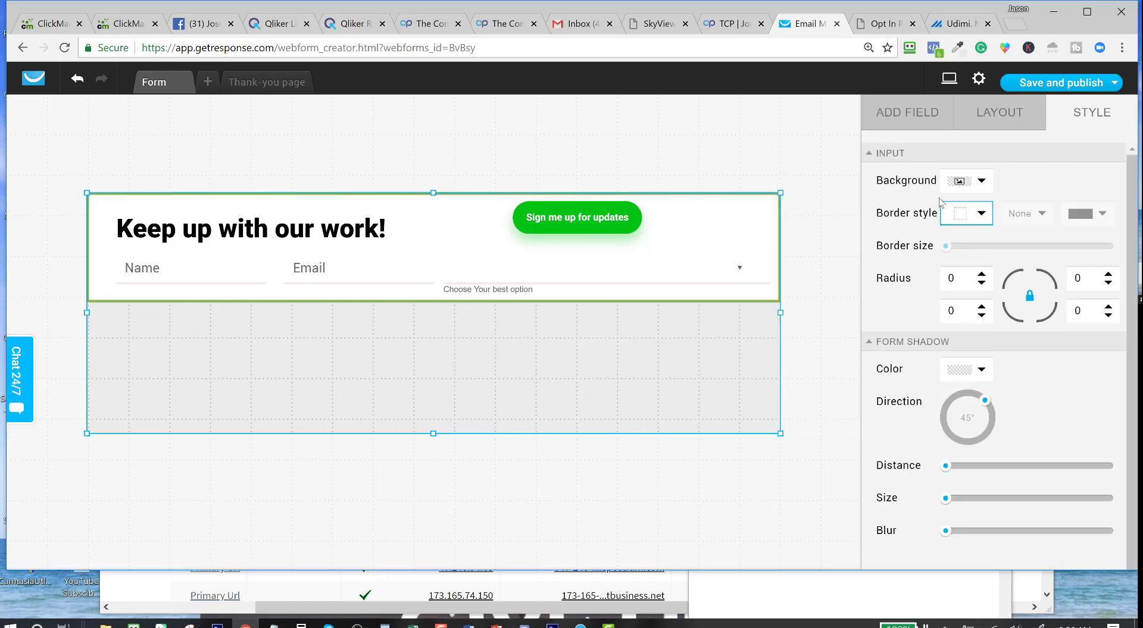
Set the choose_one dropdown field's label to "Choose One".
left_click(635, 275)
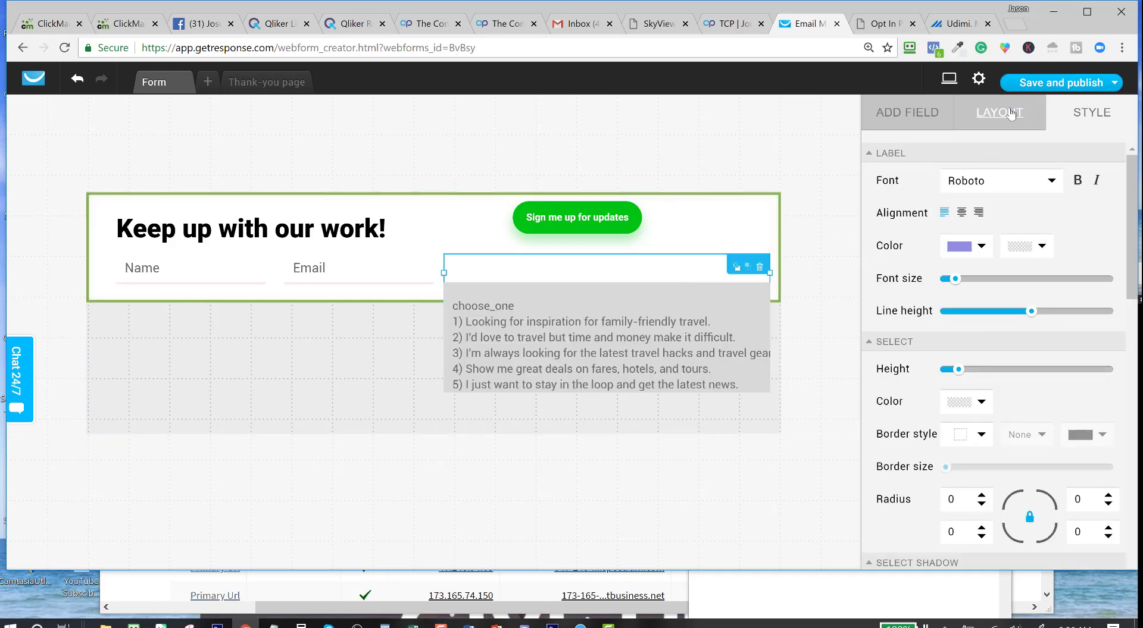
left_click(999, 112)
left_click(898, 213)
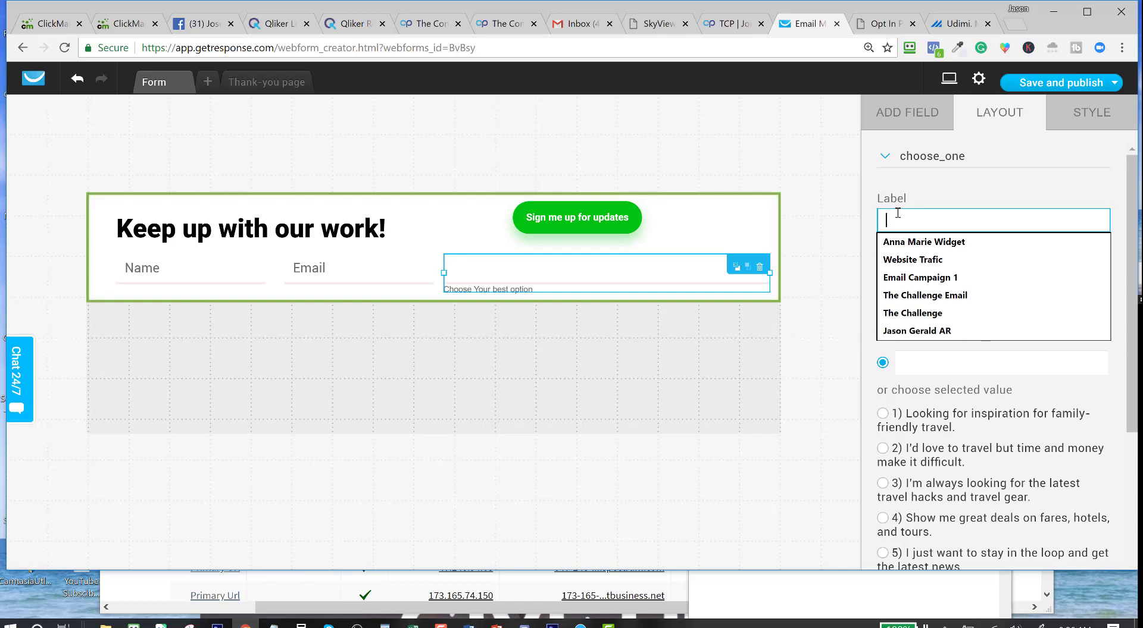
type("Choose One")
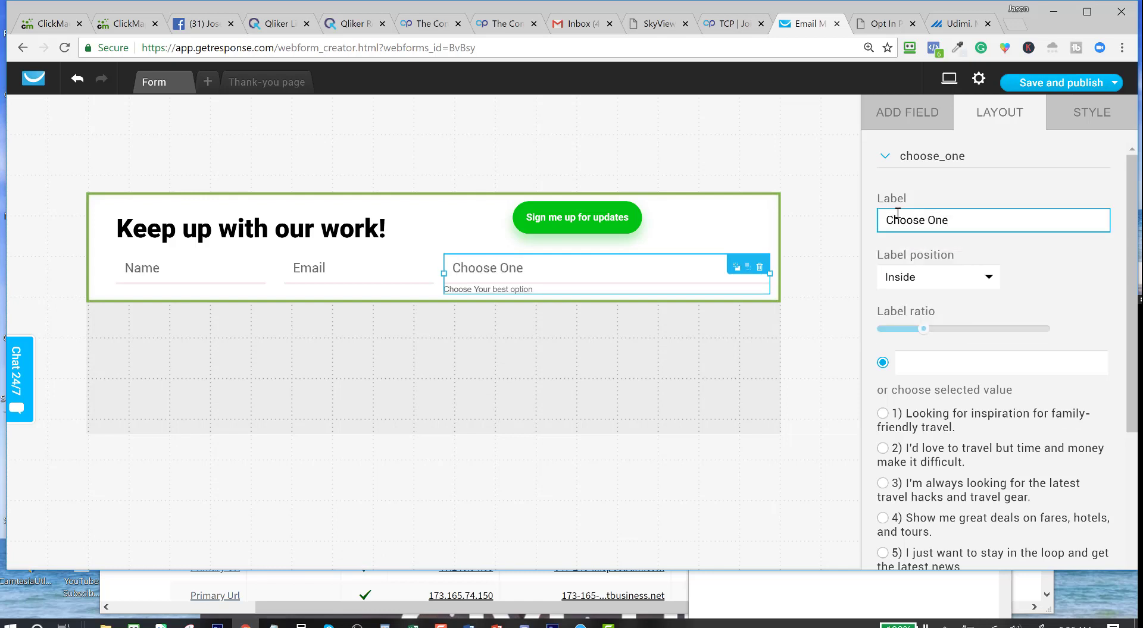
left_click(817, 314)
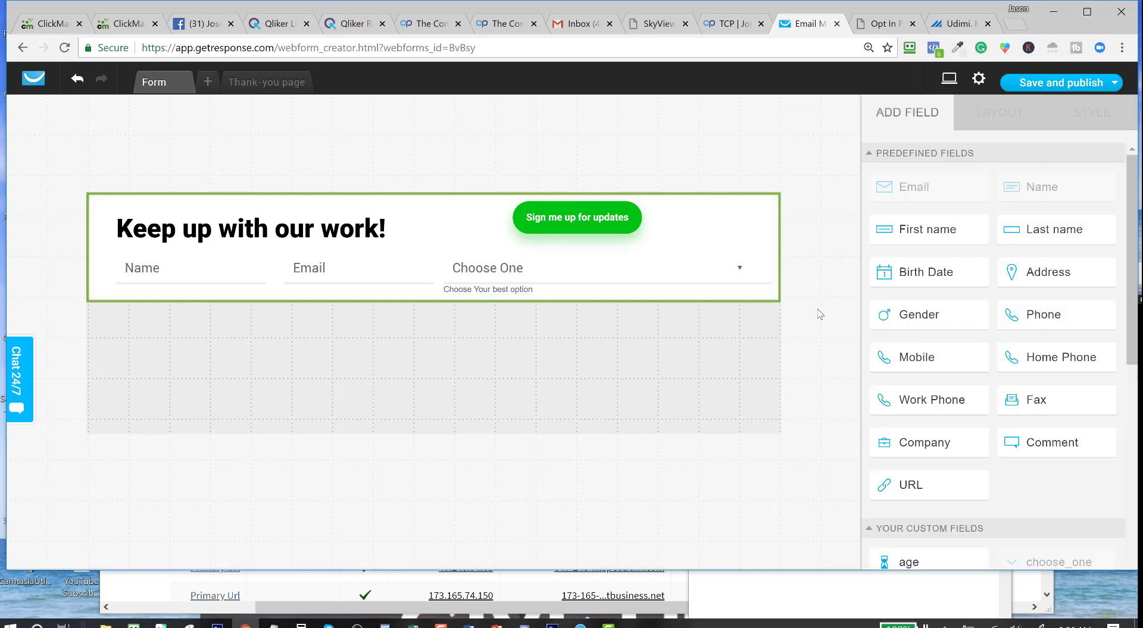
Preview the relabelled dropdown's expanded list of options on the form.
left_click(479, 272)
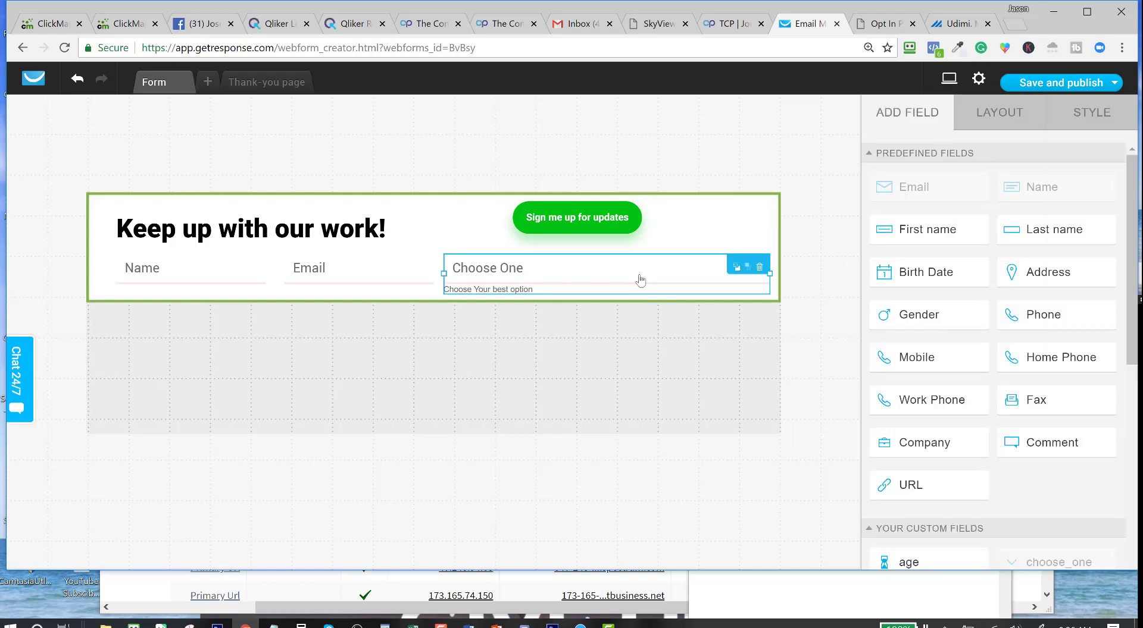
left_click(544, 279)
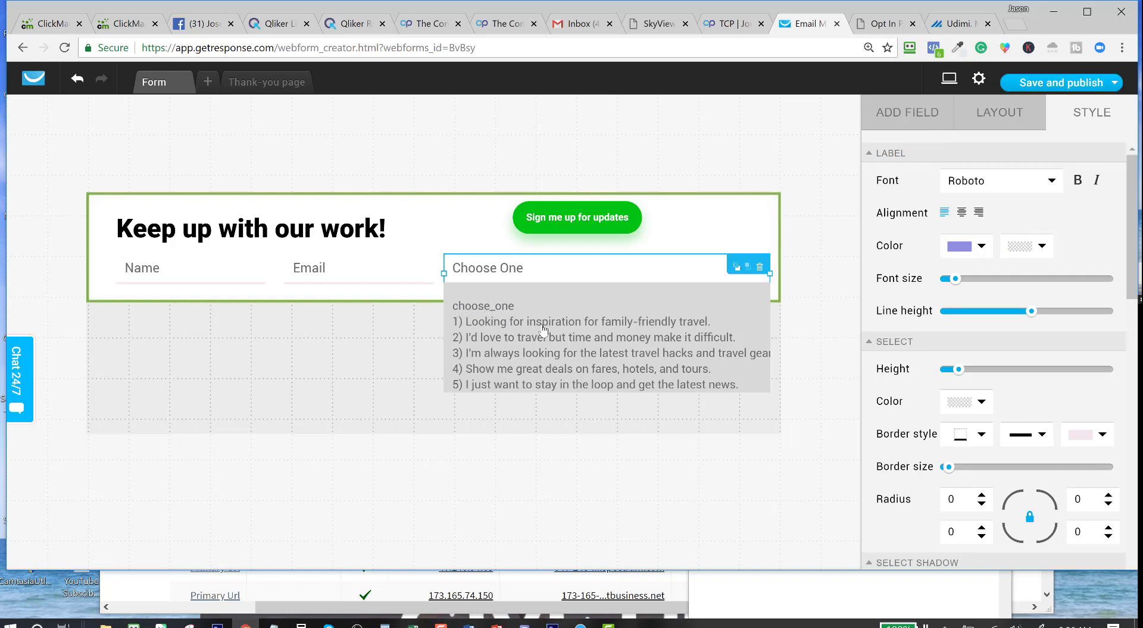
left_click(813, 301)
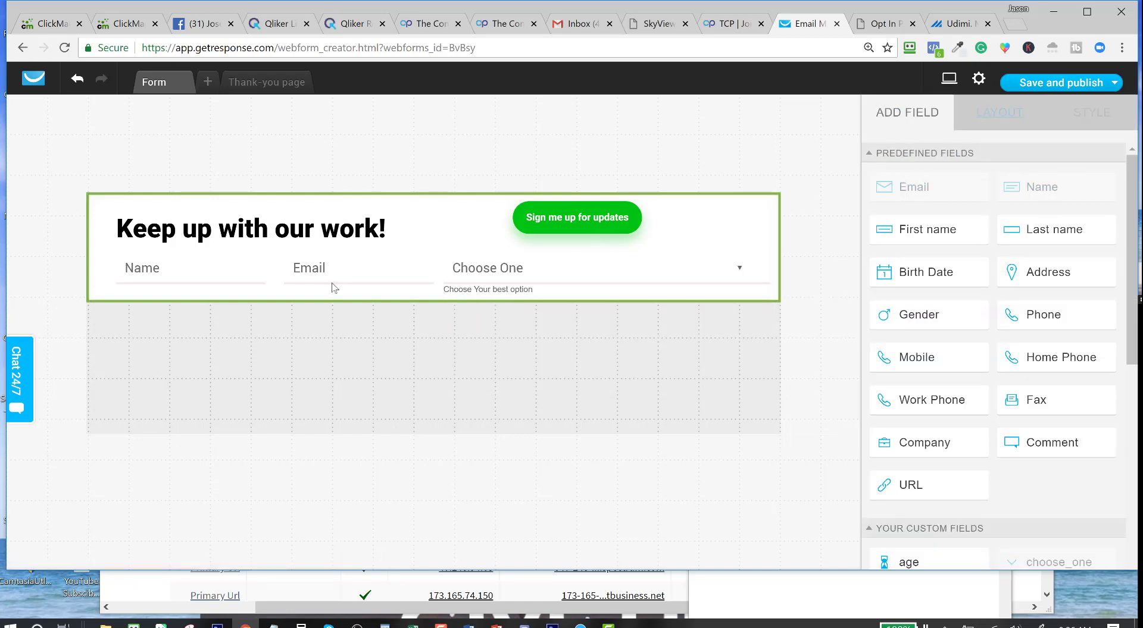
Give the Email field and matching form inputs a full box border style.
left_click(363, 274)
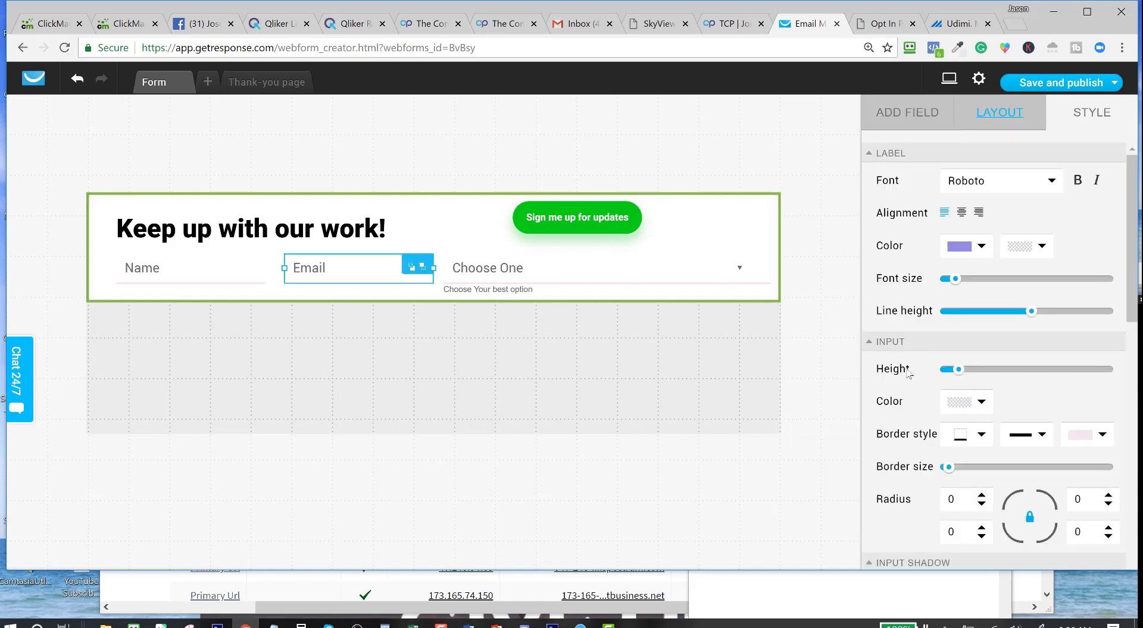
scroll(911, 437, "down", 1)
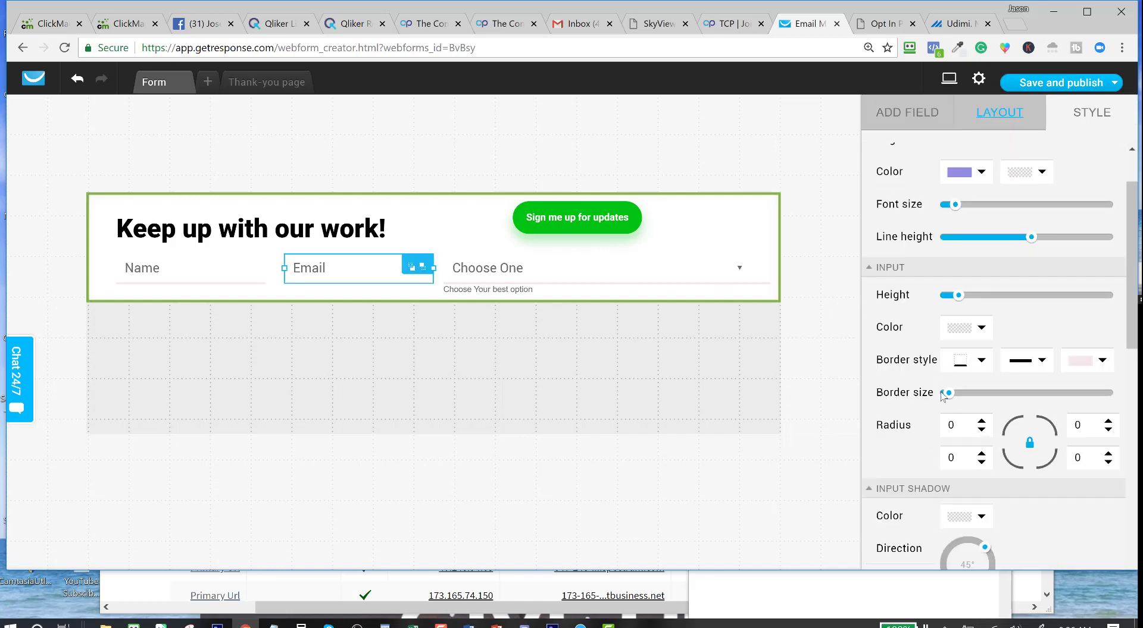
left_click(981, 361)
left_click(966, 401)
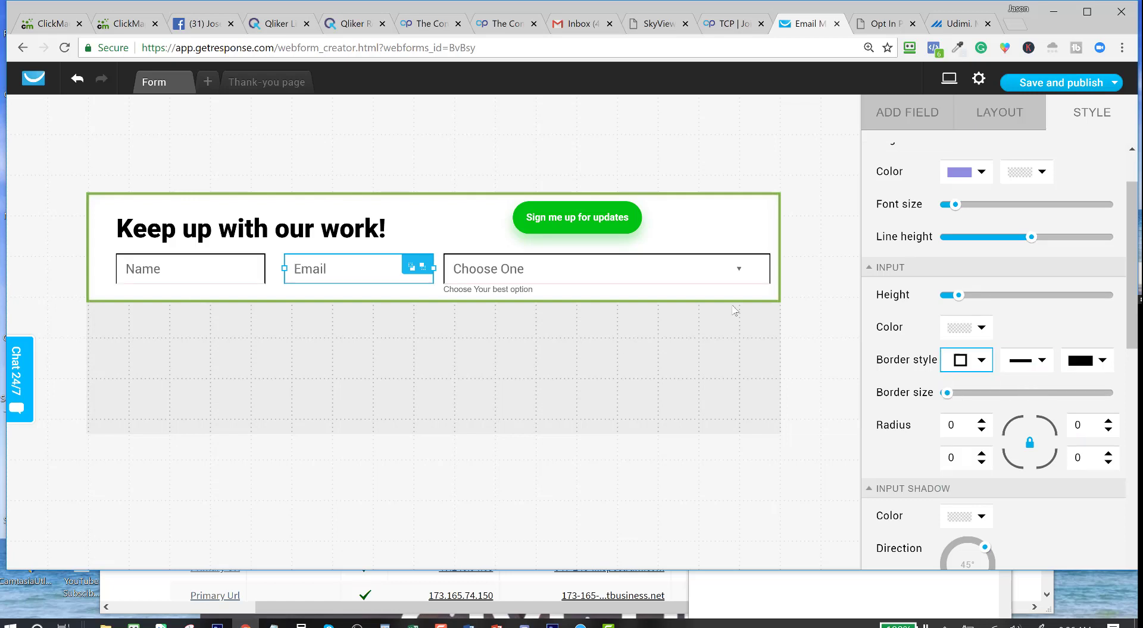
Fill the form's input fields with light grey #EDEDED.
left_click(981, 329)
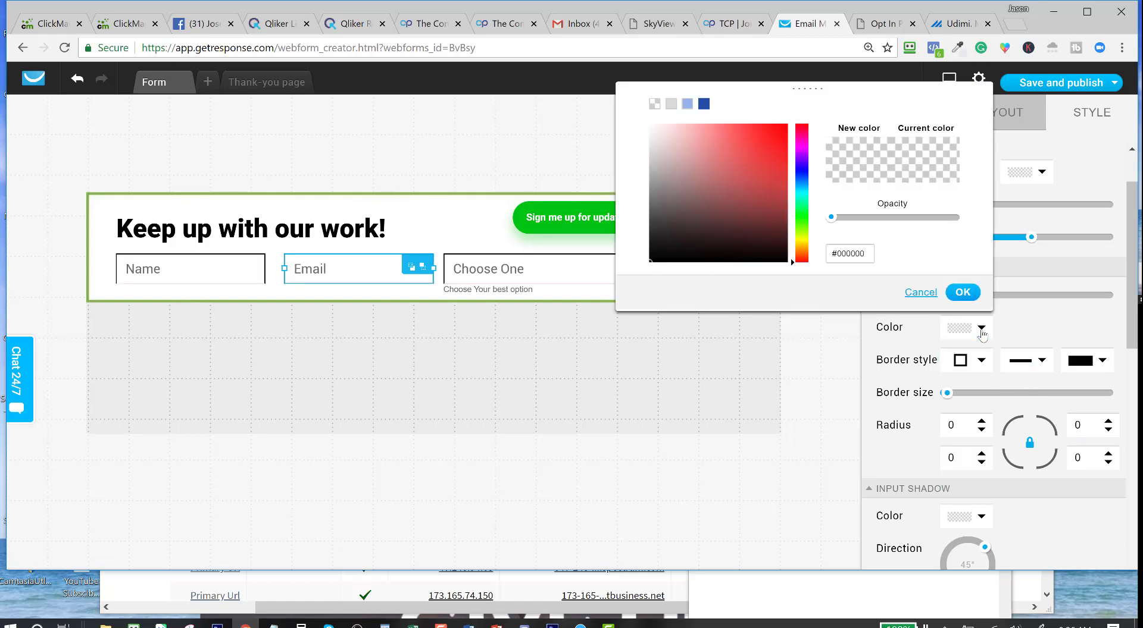
left_click_drag(661, 155, 633, 132)
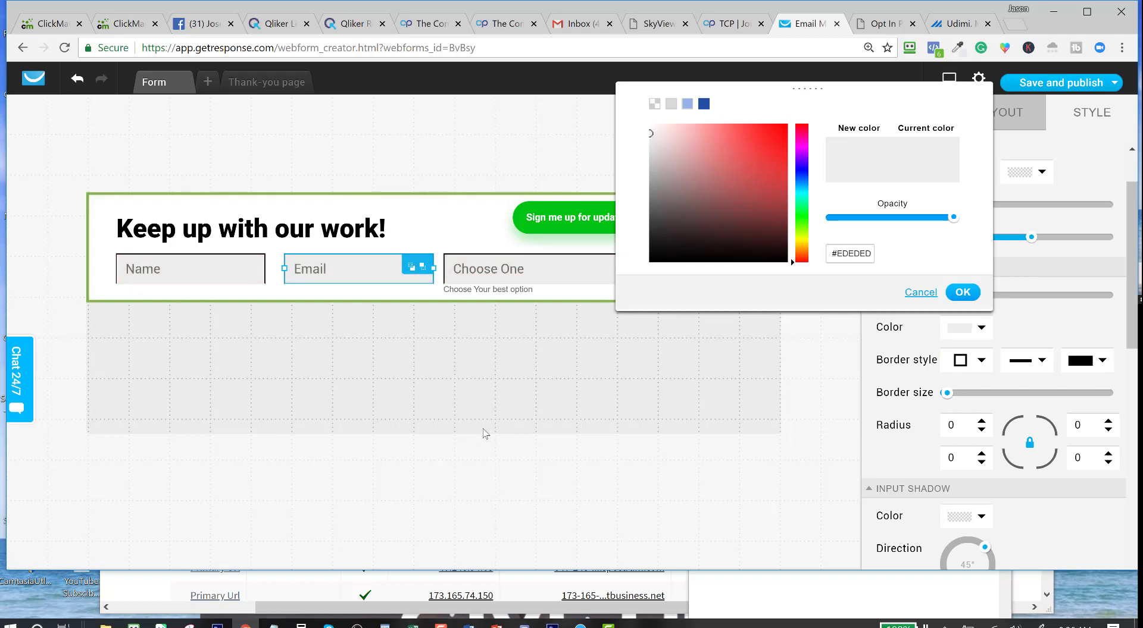
key("Return")
Round the corners of the form's input fields to a radius of 11.
scroll(898, 458, "down", 3)
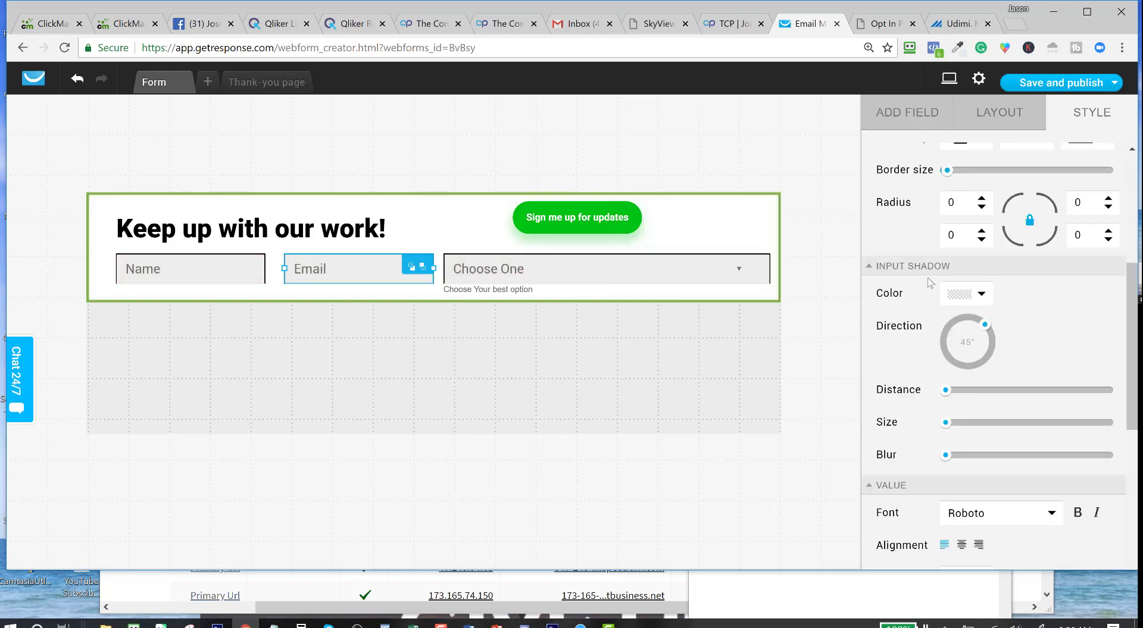
left_click(981, 198)
left_click(981, 198)
left_click(982, 198)
left_click(981, 199)
left_click(981, 198)
left_click(981, 199)
left_click(982, 199)
left_click(981, 199)
left_click(982, 199)
left_click(704, 350)
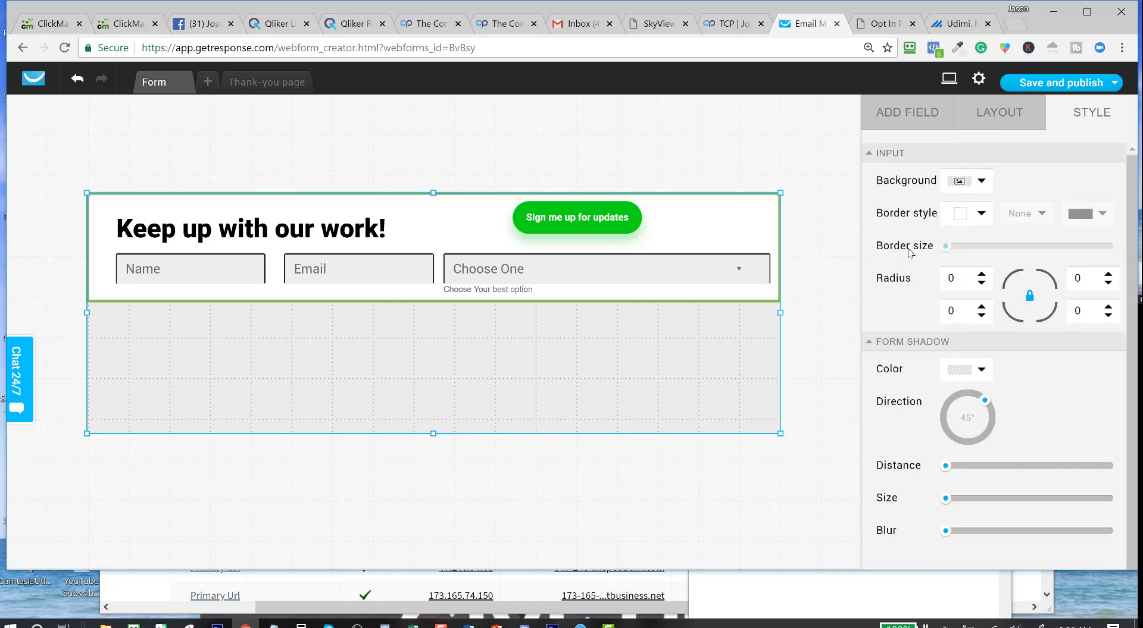
Review the Choose One dropdown's layout and style settings, from its label through to its help text.
left_click(970, 278)
left_click(576, 274)
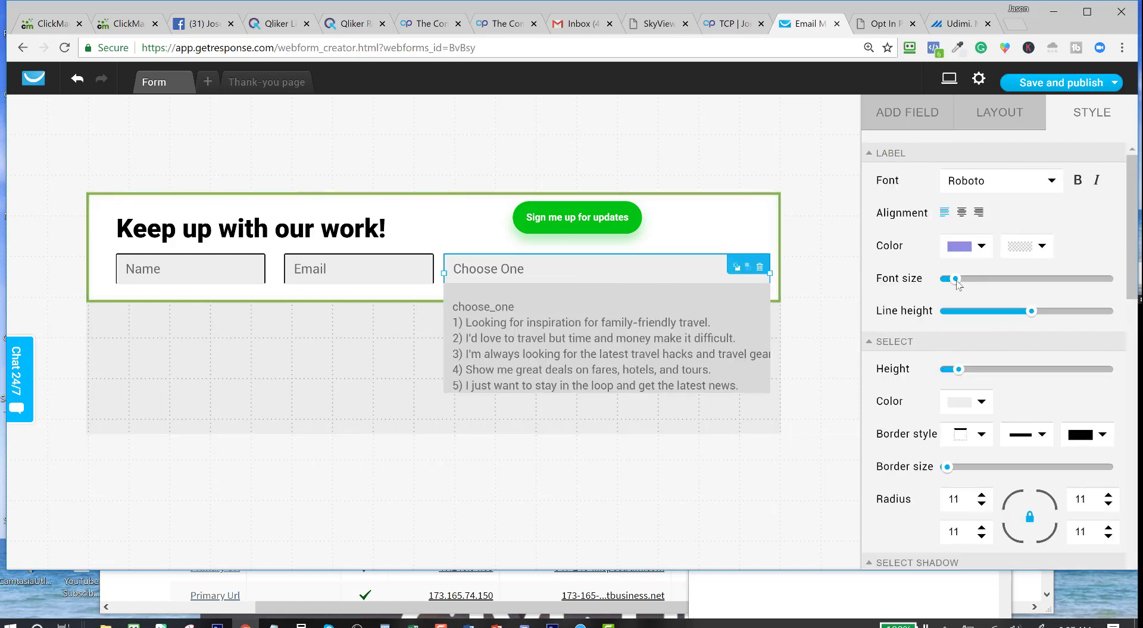
left_click(935, 115)
left_click(990, 122)
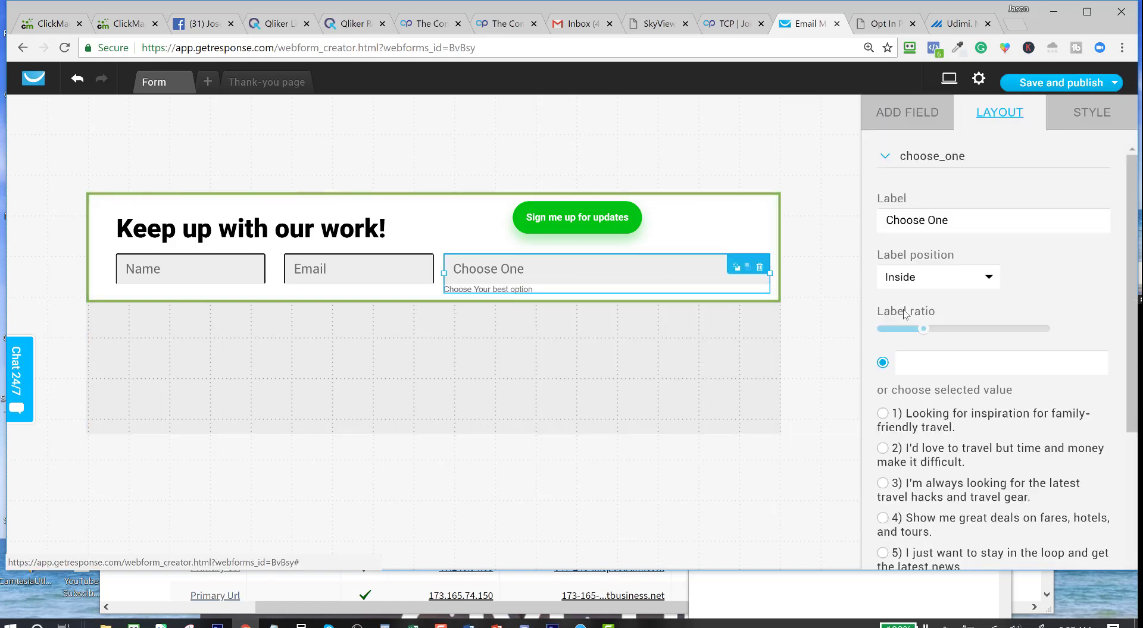
left_click(1092, 112)
scroll(891, 487, "down", 2)
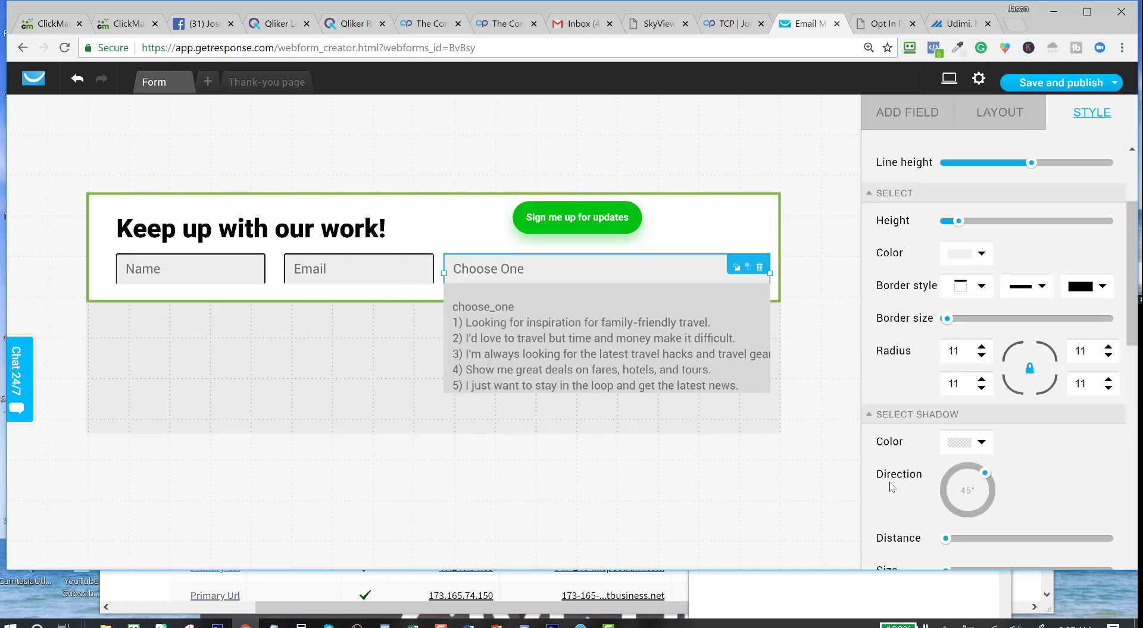
scroll(891, 487, "down", 6)
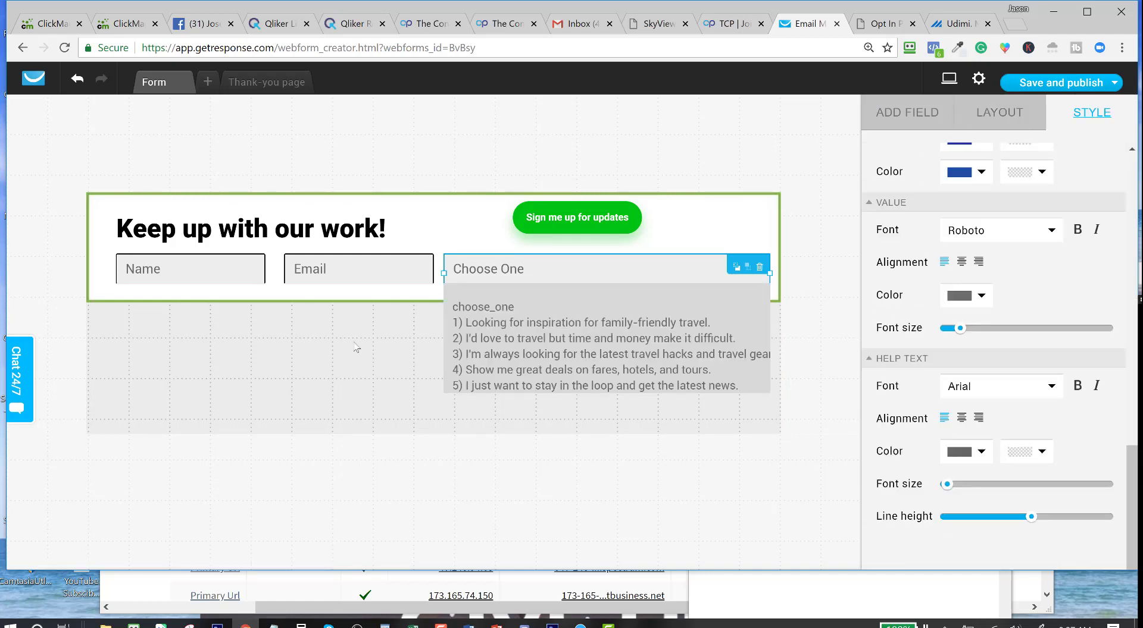
left_click(292, 337)
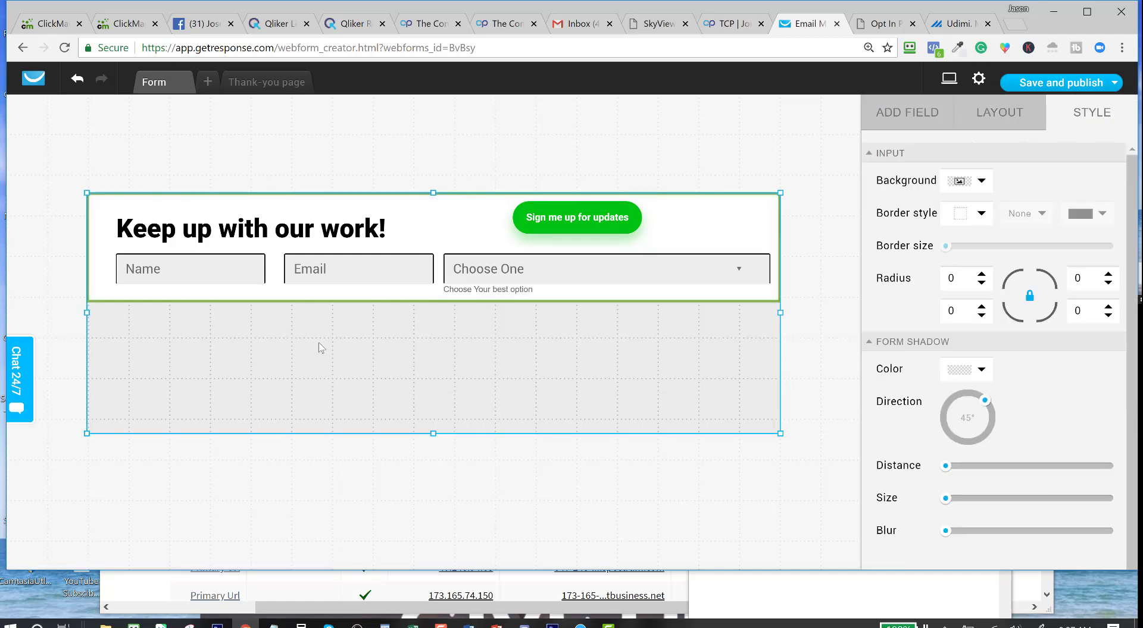
Move the "Sign me up for updates" button slightly down and right, and recolour it dusty pink #BE898B.
left_click(598, 237)
left_click(596, 233)
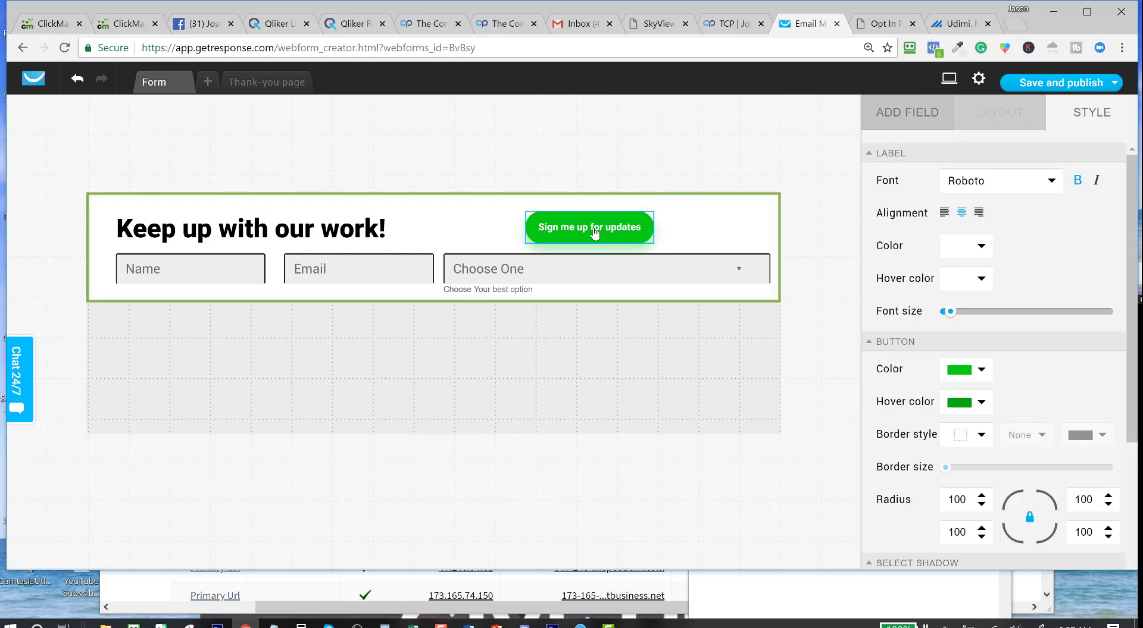
left_click(984, 375)
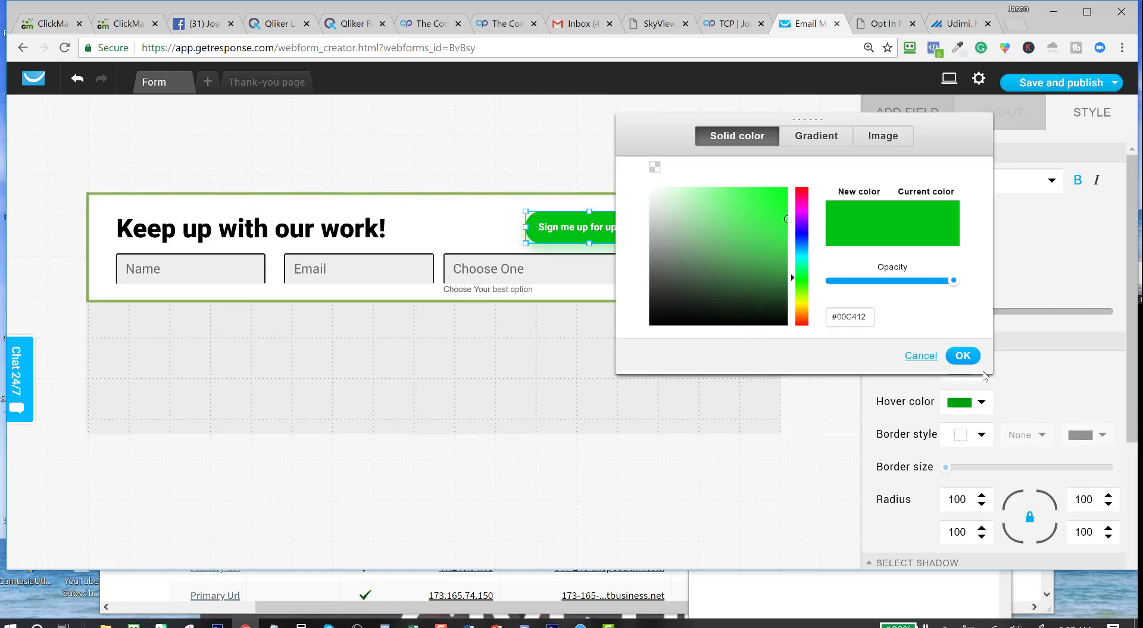
left_click_drag(805, 266, 805, 188)
left_click(684, 222)
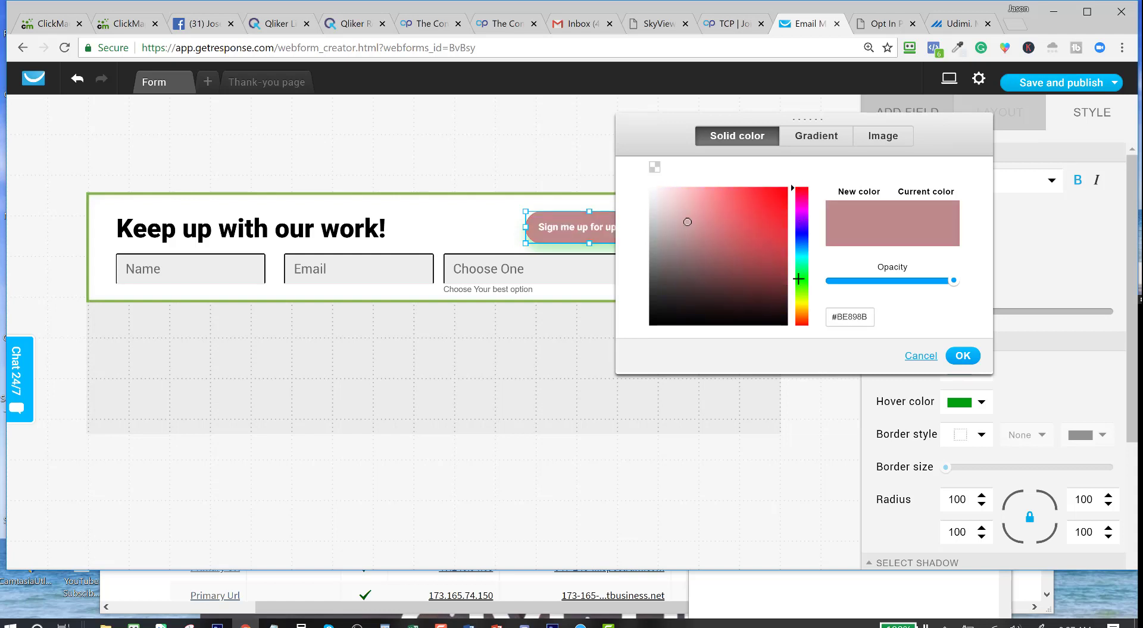
left_click(579, 240)
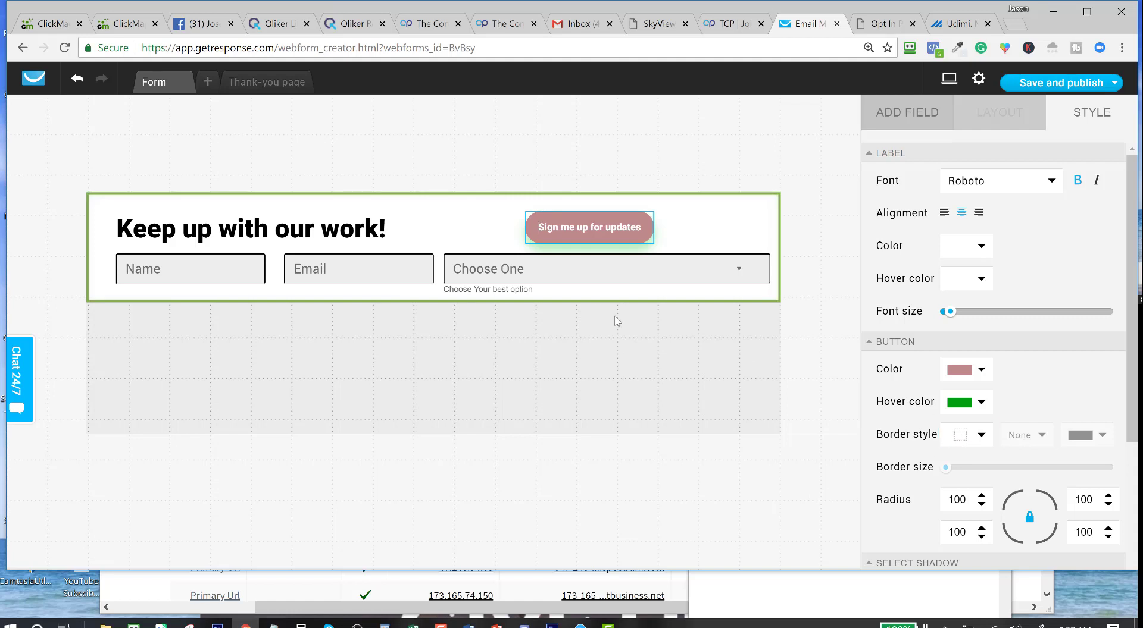
left_click(544, 372)
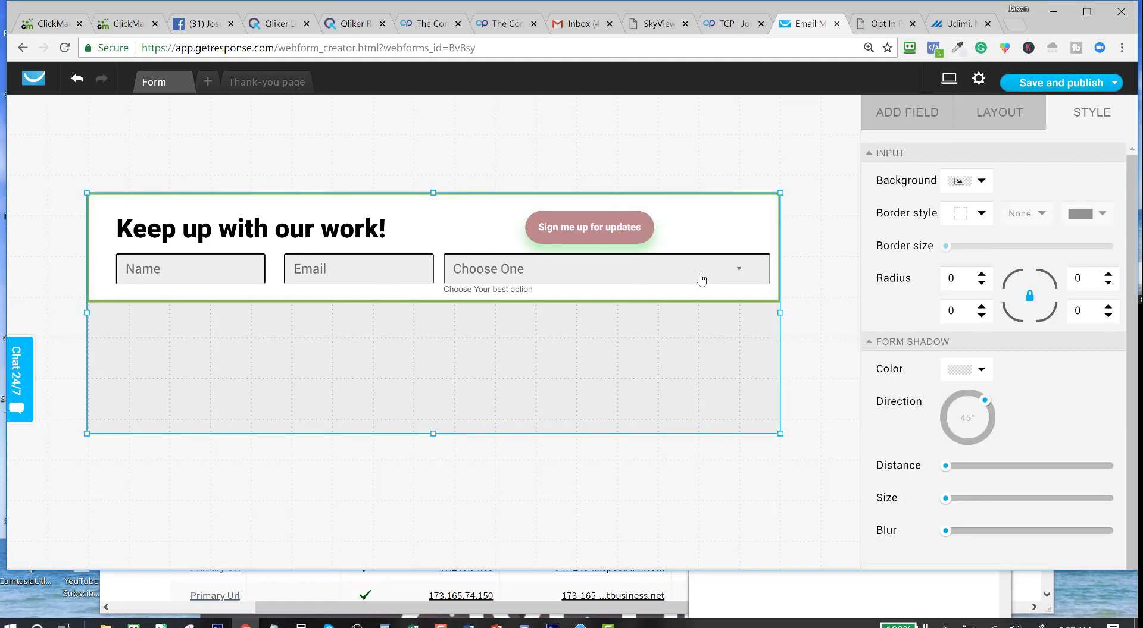
Shorten the form canvas to closely fit the Choose One dropdown's expanded option list.
left_click(677, 300)
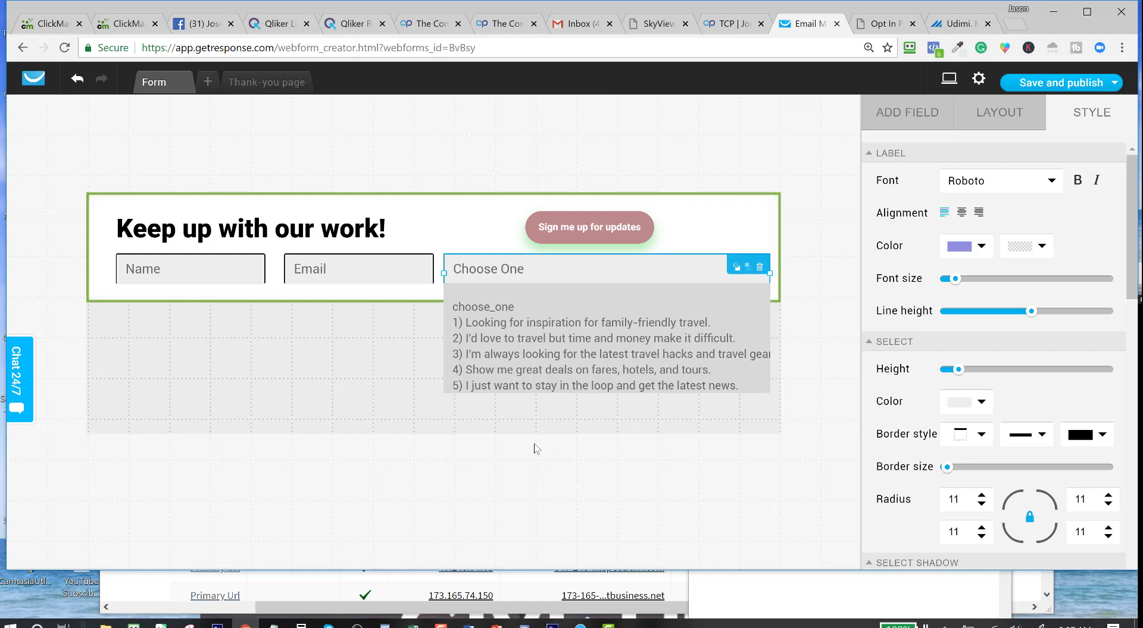
left_click(505, 431)
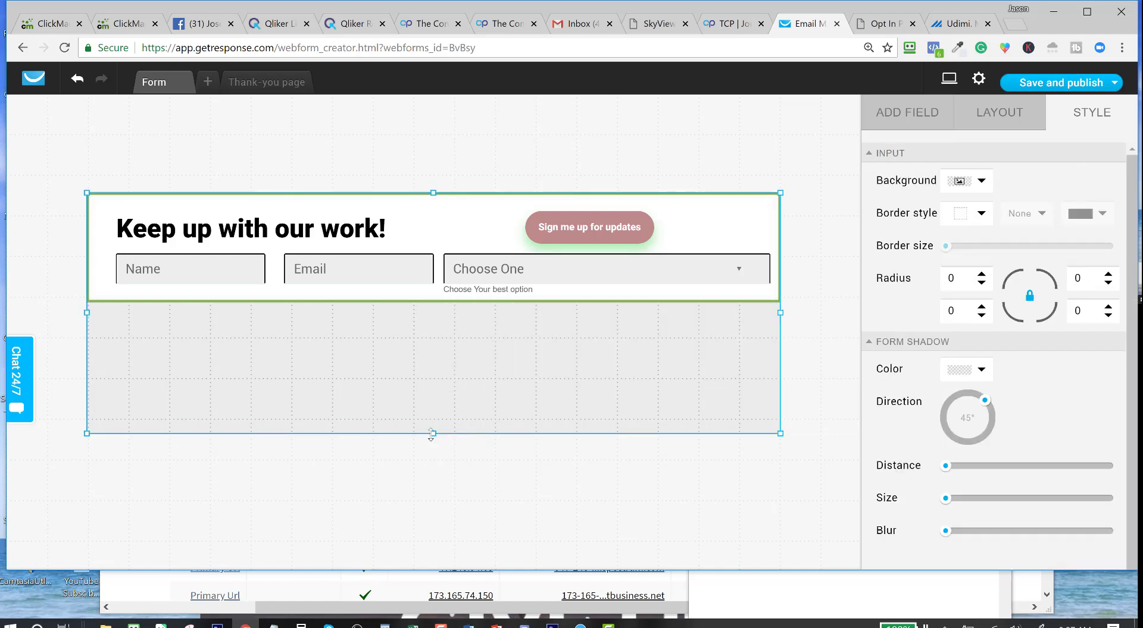
left_click_drag(434, 433, 439, 423)
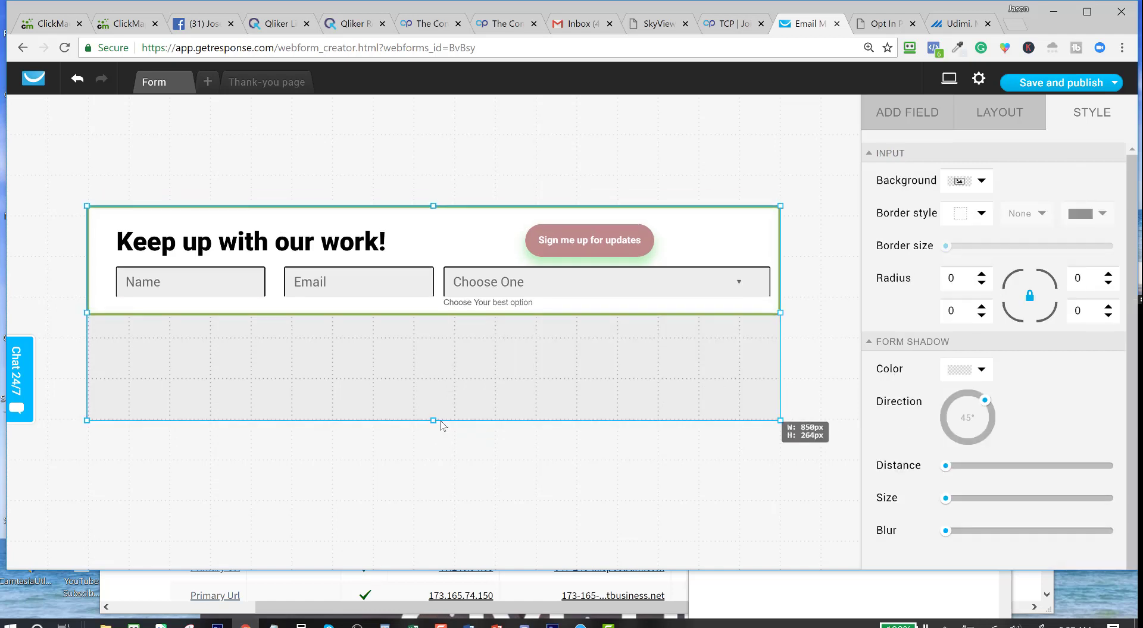
left_click(574, 293)
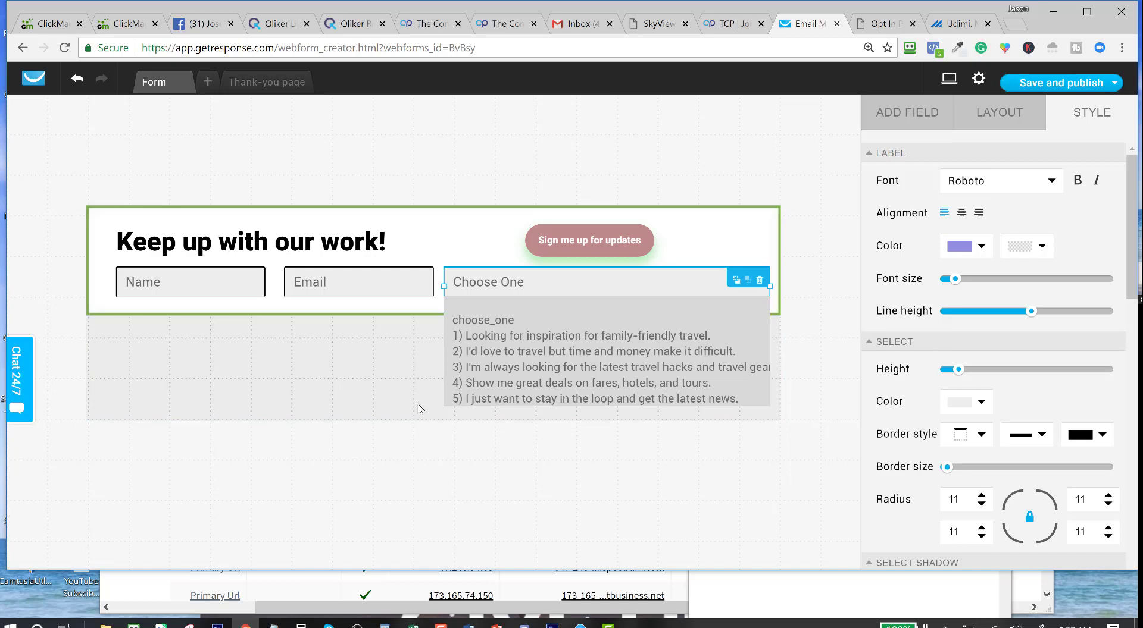
left_click(419, 408)
left_click_drag(433, 421, 434, 414)
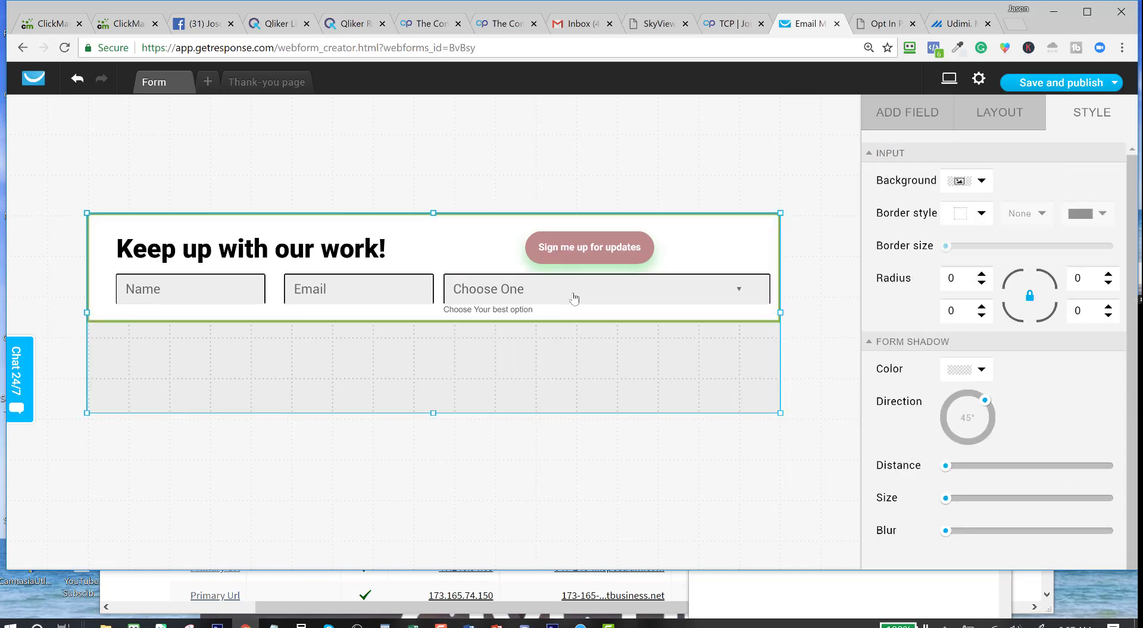
left_click(562, 291)
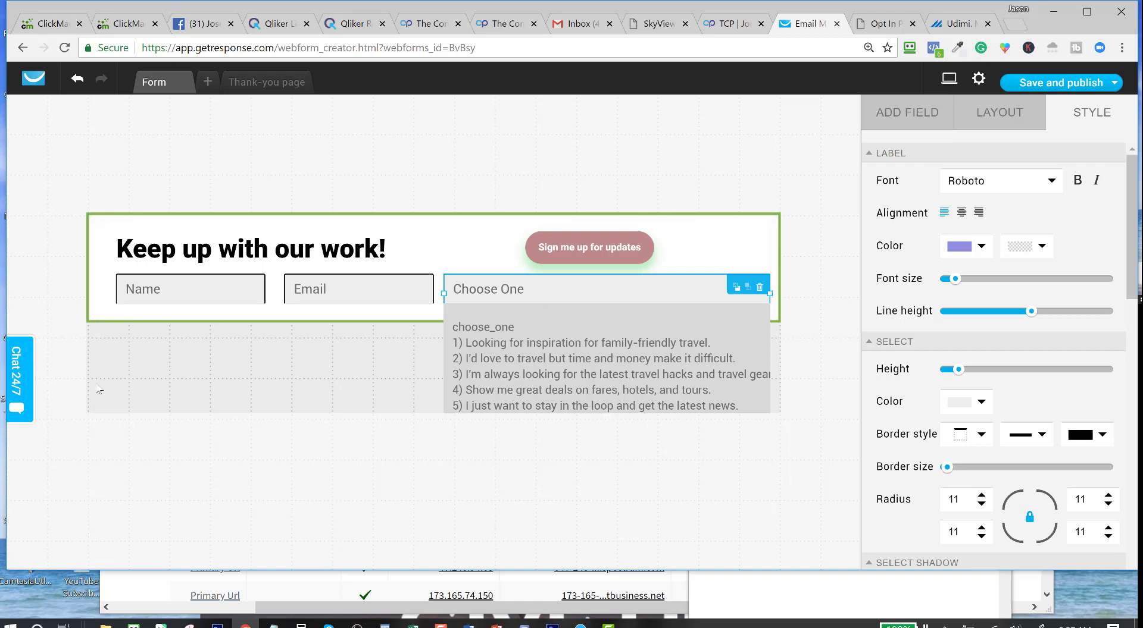
Switch to the live Opt In Page and inspect the expanded answer list on its form.
left_click(883, 24)
left_click(703, 405)
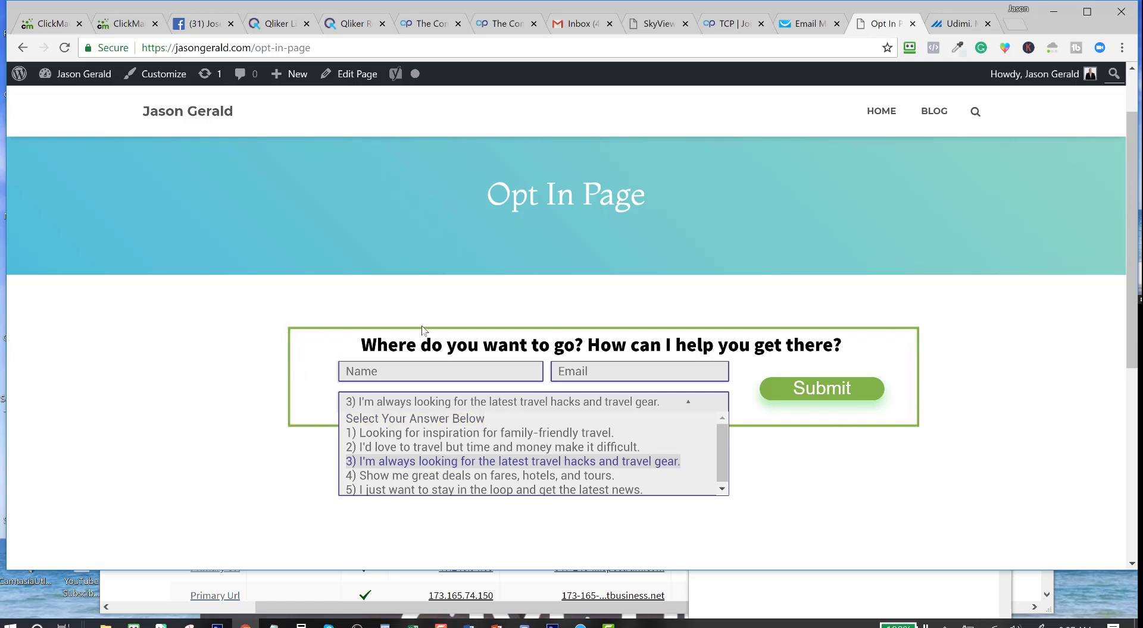
left_click(688, 405)
left_click(689, 404)
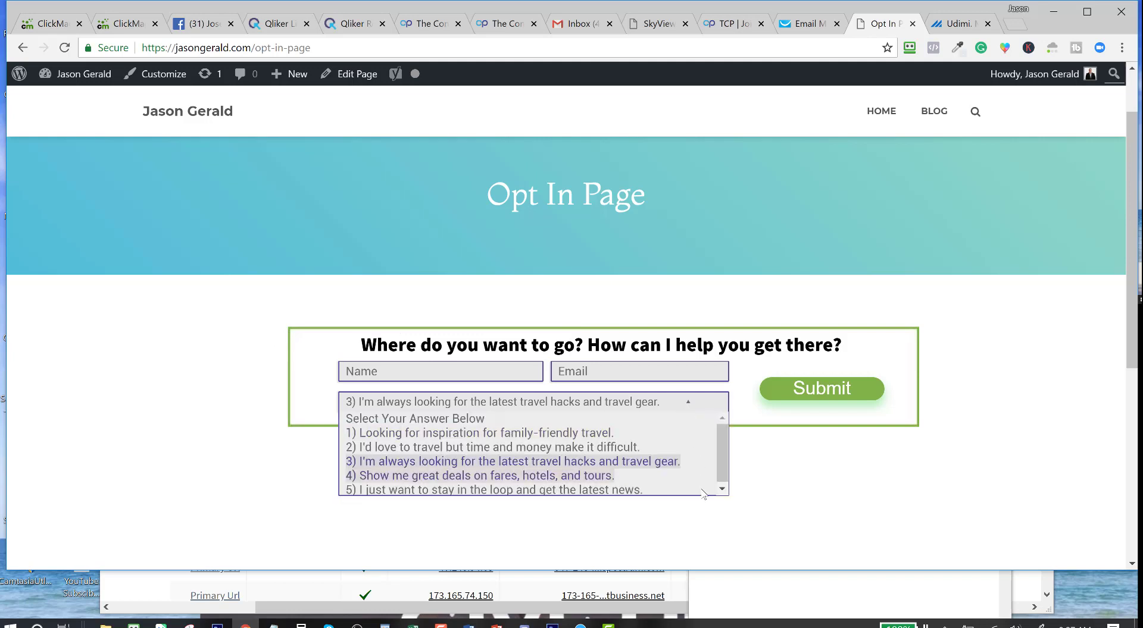
Return to the GetResponse form editor and check the Choose One dropdown on the form again.
left_click(806, 28)
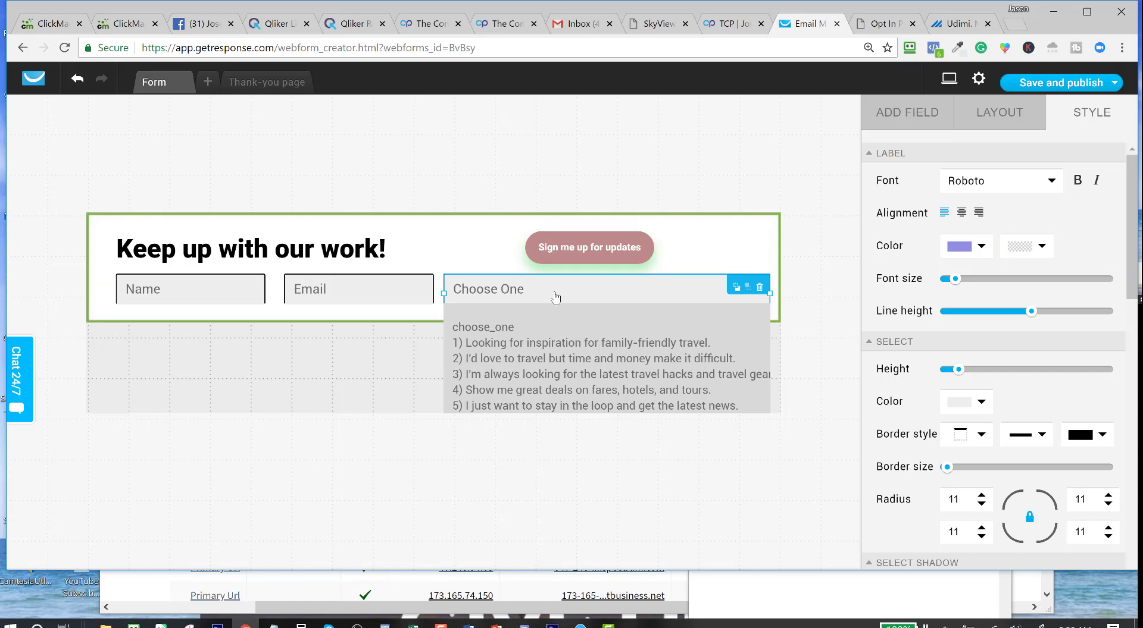
left_click(607, 298)
left_click(658, 300)
left_click(743, 228)
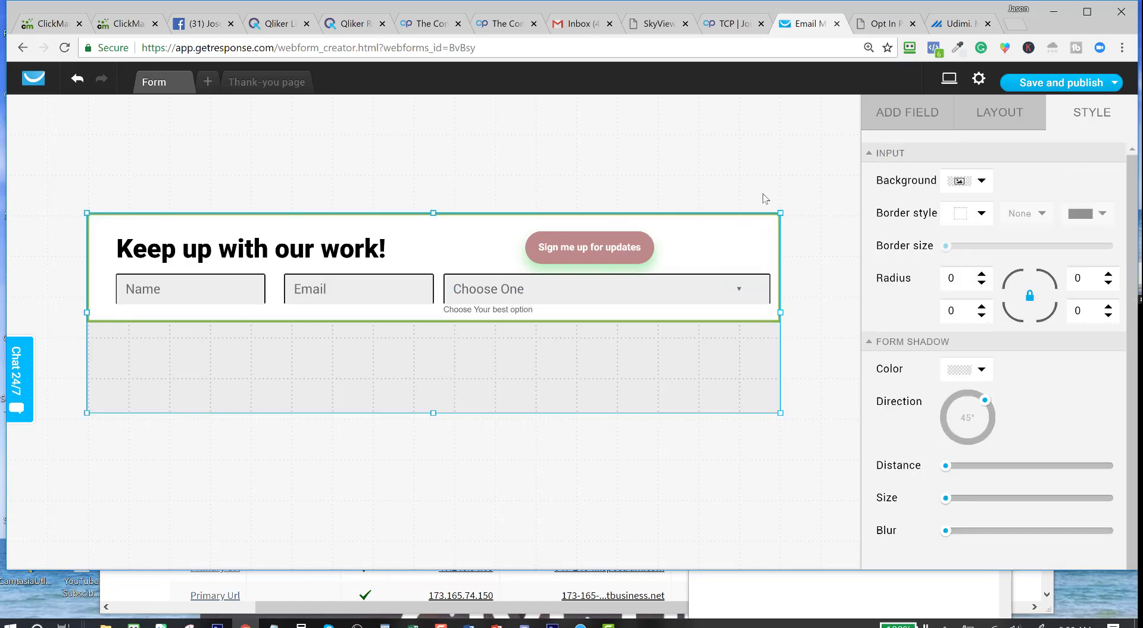
Open the form settings, choose the pullover-home-page-optin list and turn confirmed opt-in off.
left_click(1008, 91)
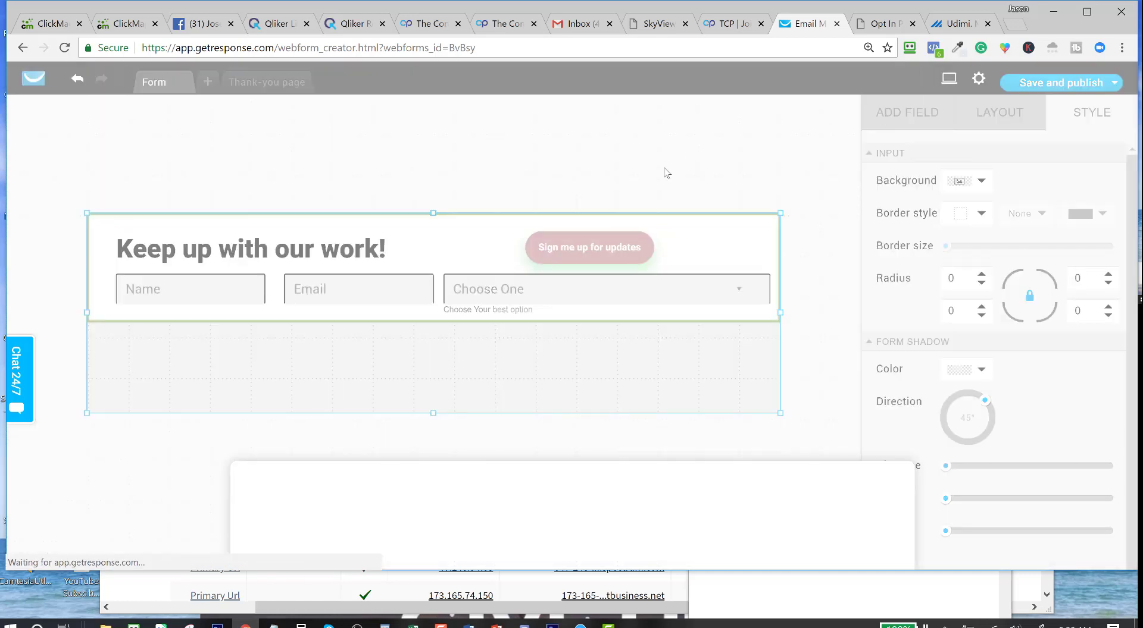
left_click(580, 339)
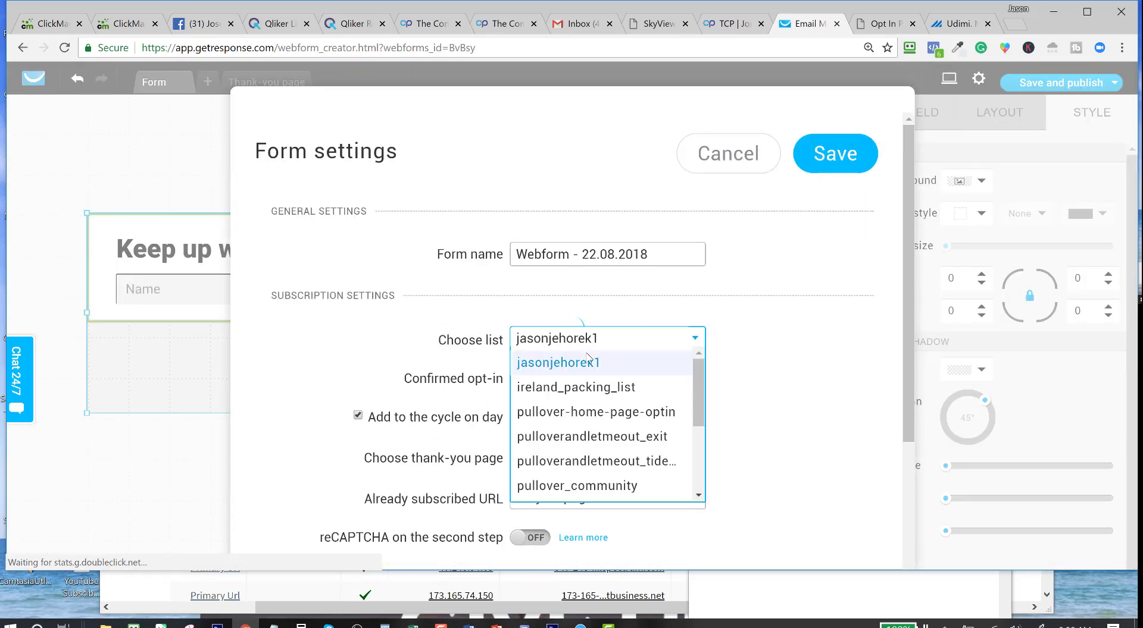
left_click(574, 422)
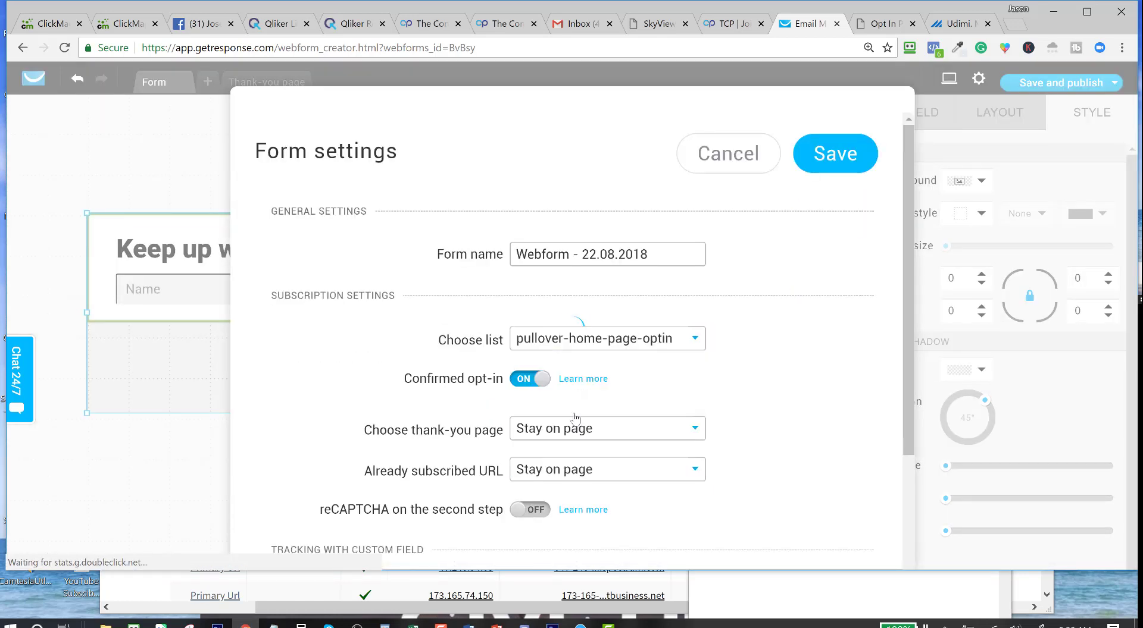
left_click(514, 381)
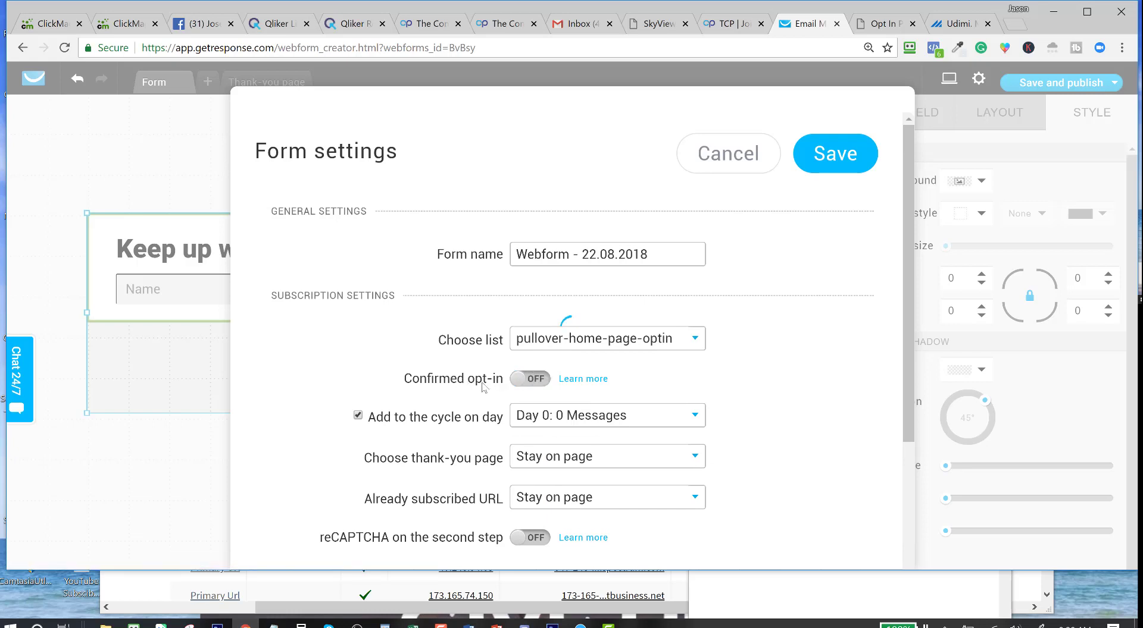
Check which autoresponder cycle days are available for the form's subscribers.
left_click(588, 424)
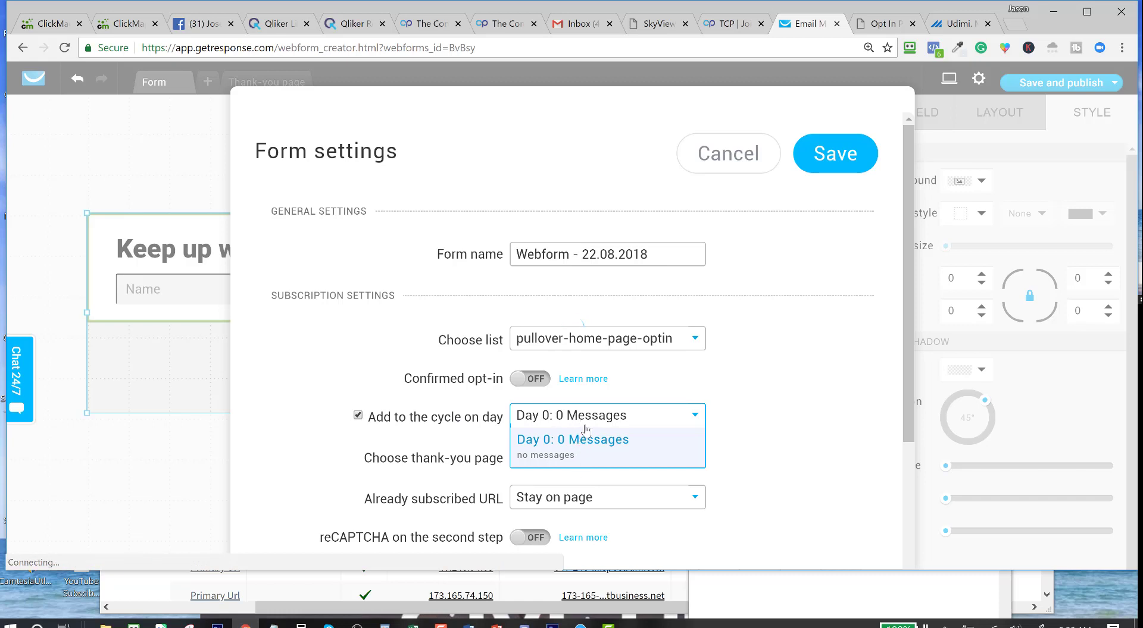
scroll(585, 430, "down", 1)
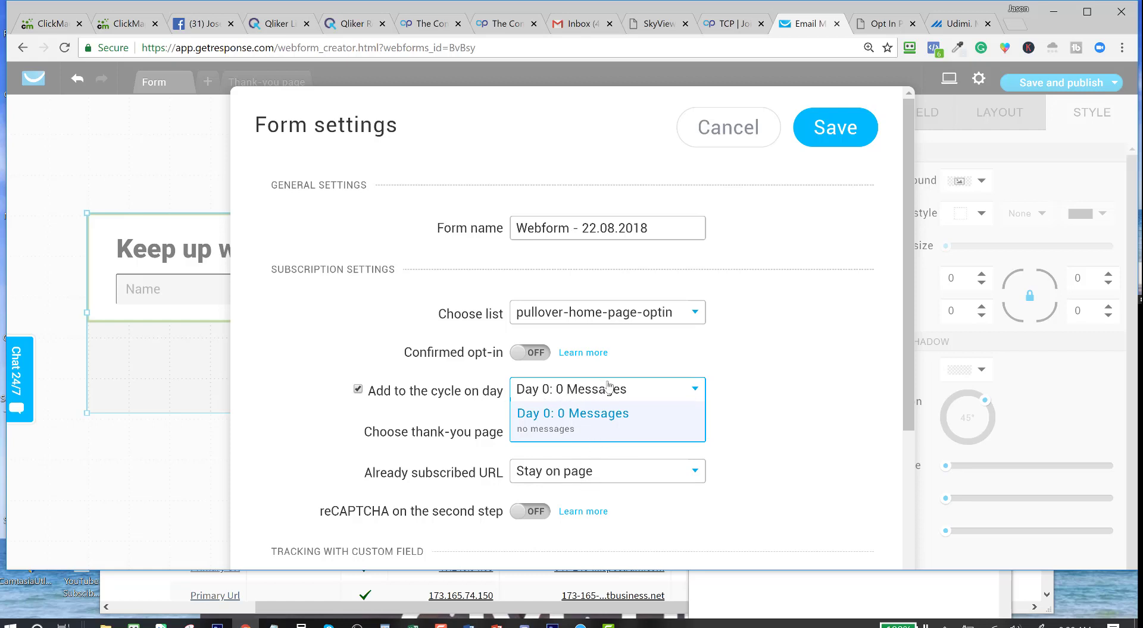
left_click(783, 384)
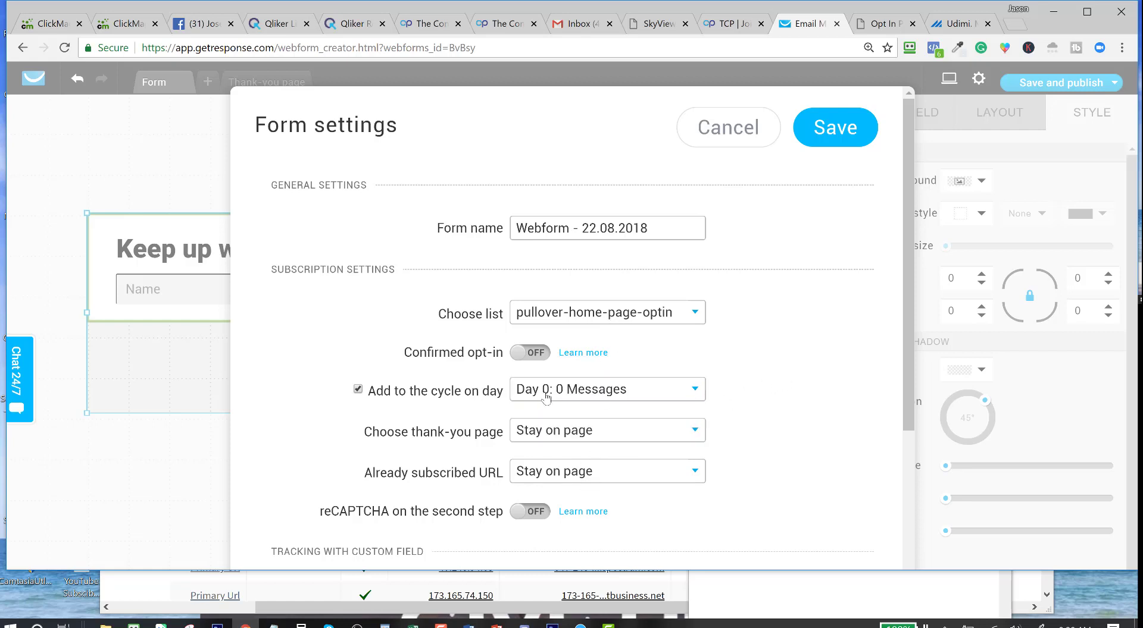
Try the Custom thank-you page option and return the setting to Stay on page.
left_click(587, 434)
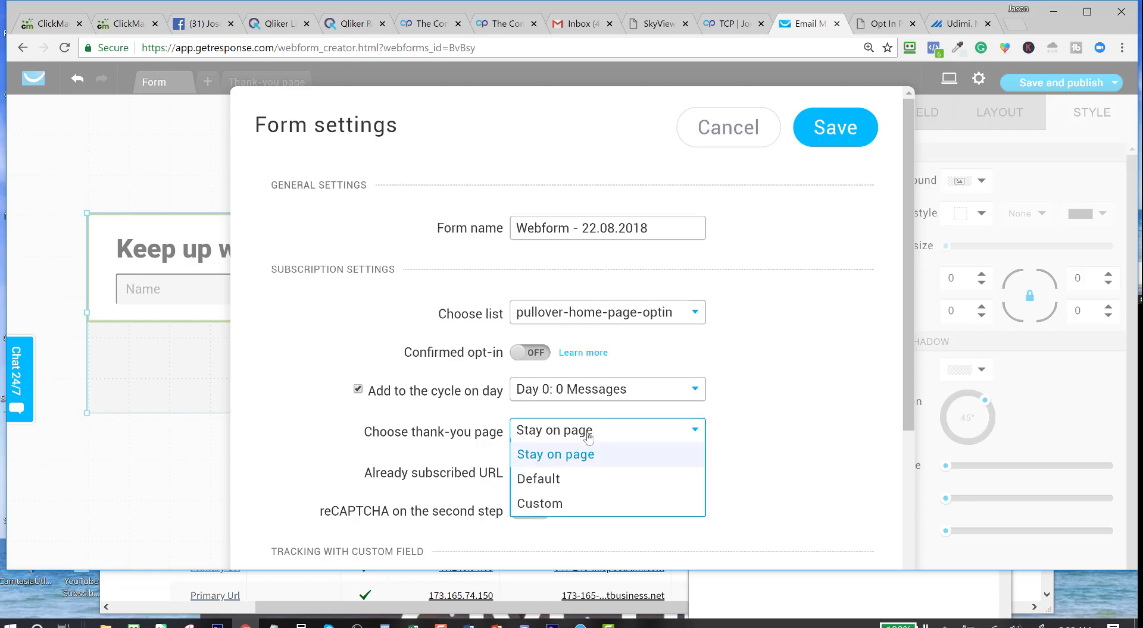
left_click(560, 504)
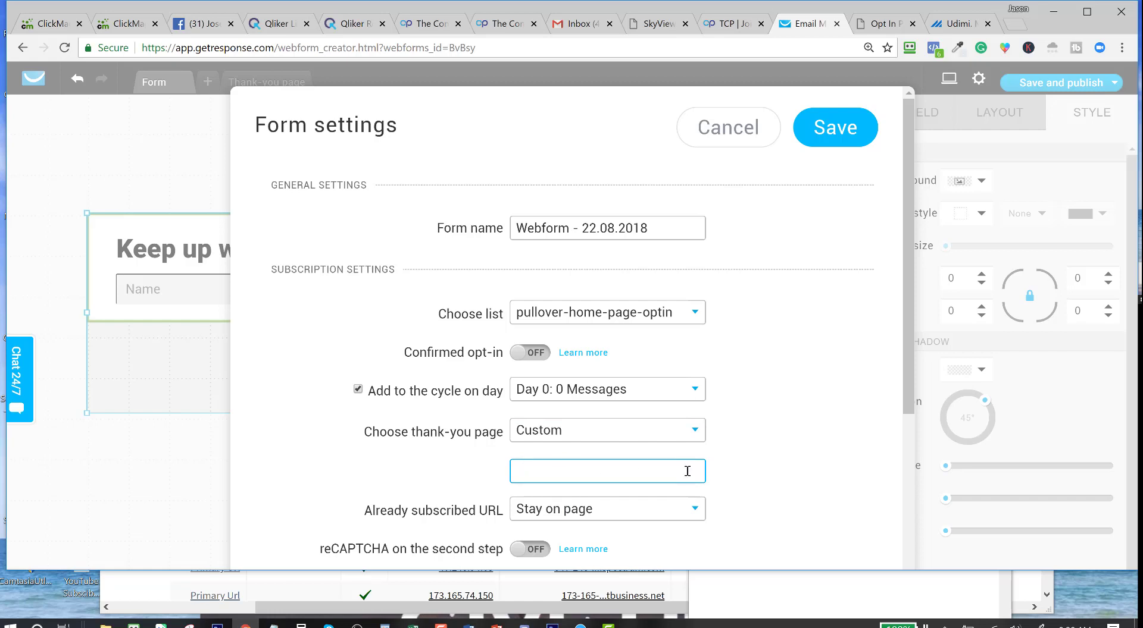
left_click(644, 434)
left_click(683, 450)
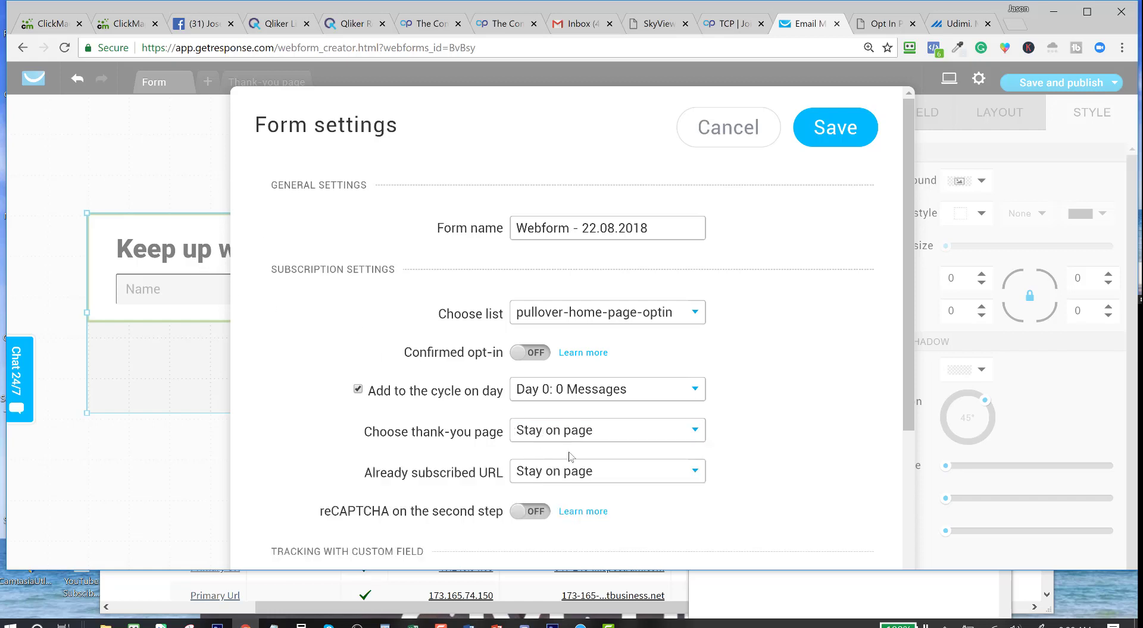
Keep Stay on page as the Already subscribed URL option and save the form settings.
left_click(555, 478)
left_click(555, 496)
left_click(835, 134)
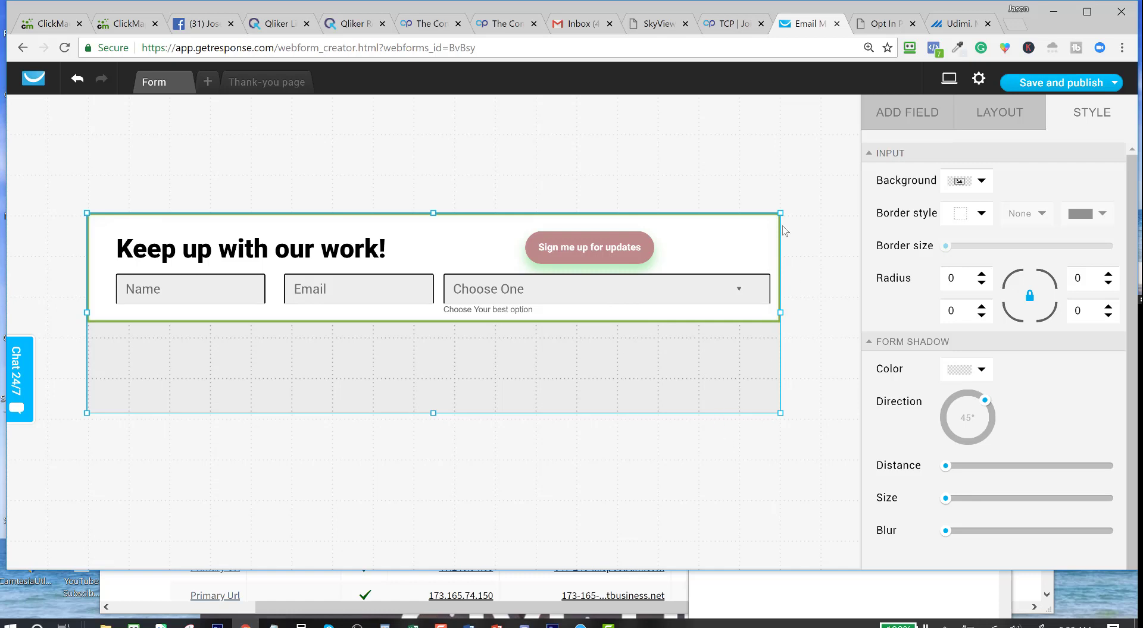
Save and publish the form, and copy its JavaScript code for self-installation.
left_click(1114, 83)
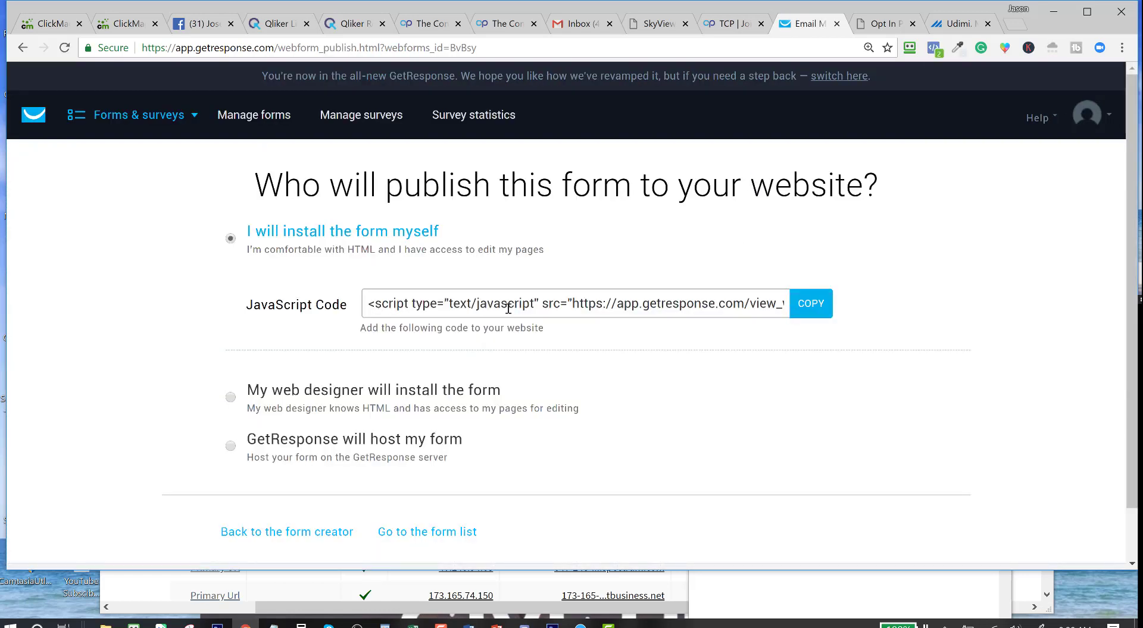
left_click(810, 304)
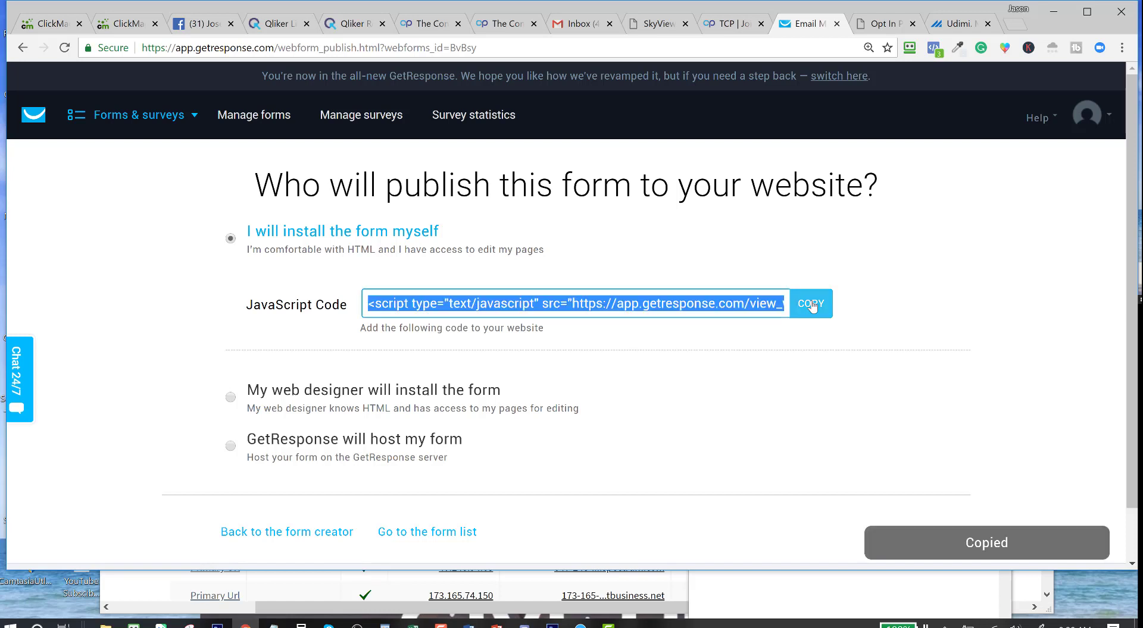
Switch to the WordPress site, start a new post and paste the form's JavaScript code into its content in Text mode.
left_click(876, 24)
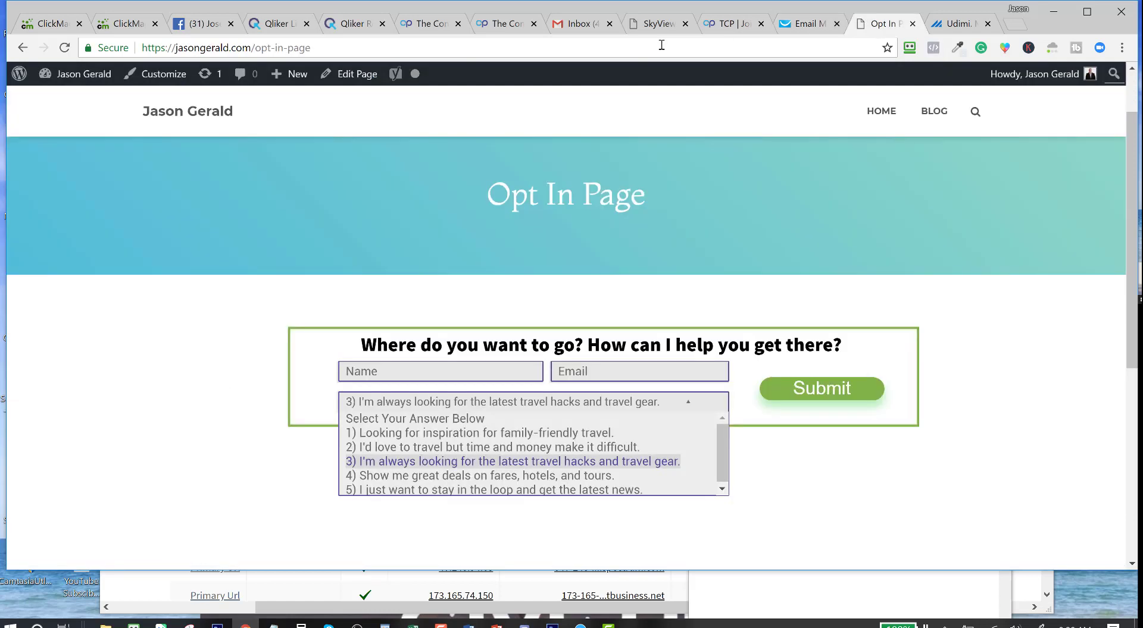
left_click(300, 86)
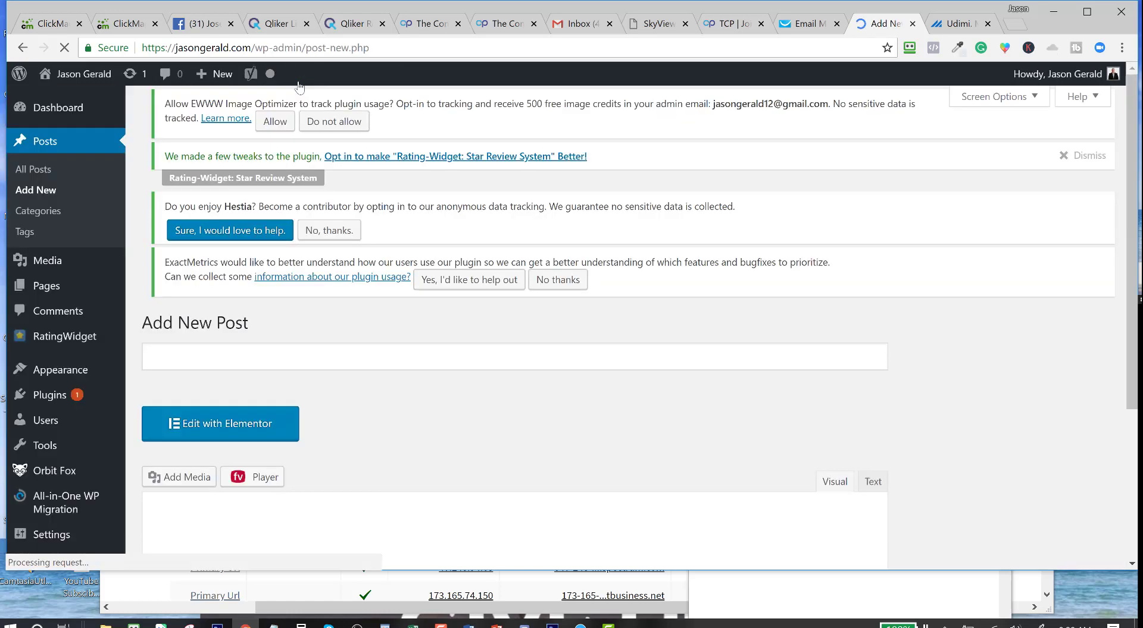
scroll(416, 405, "down", 3)
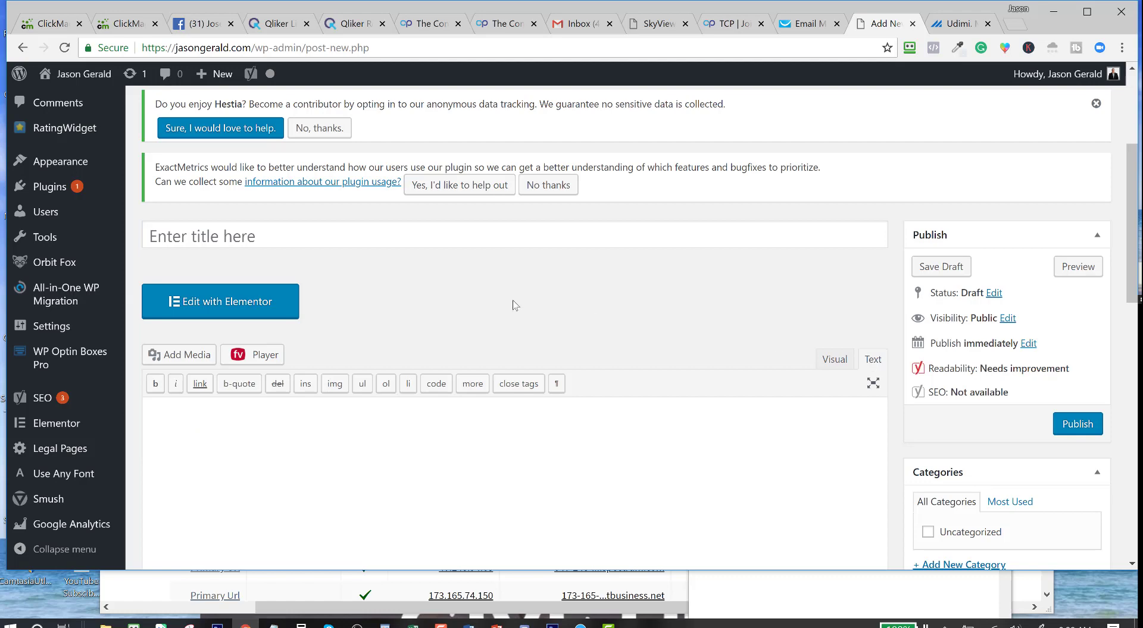
scroll(514, 305, "down", 2)
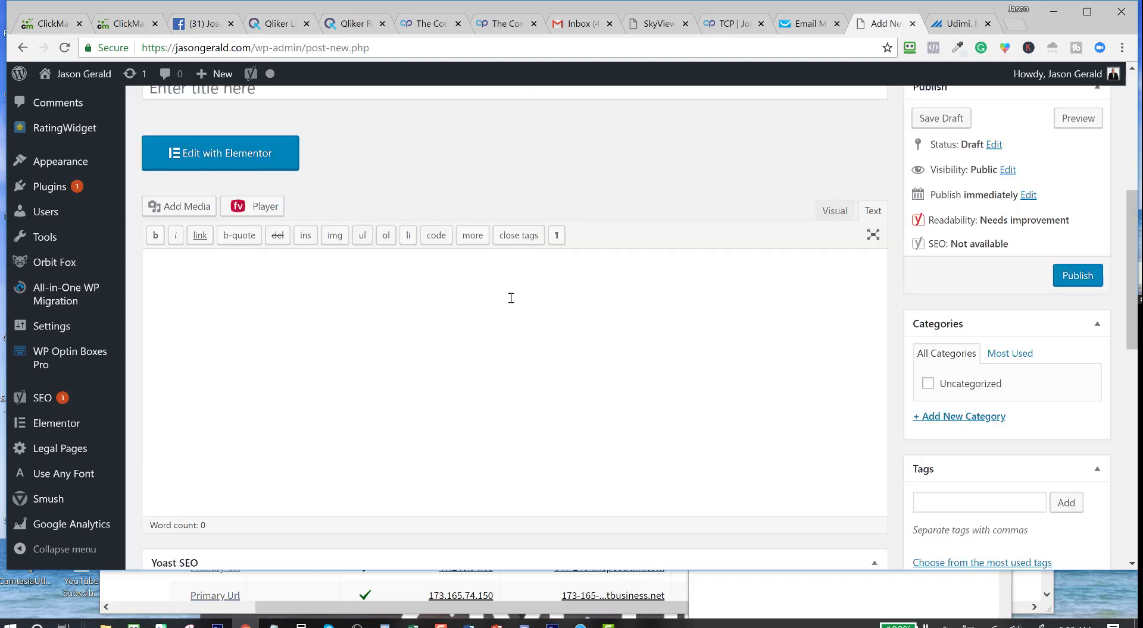
scroll(510, 298, "up", 1)
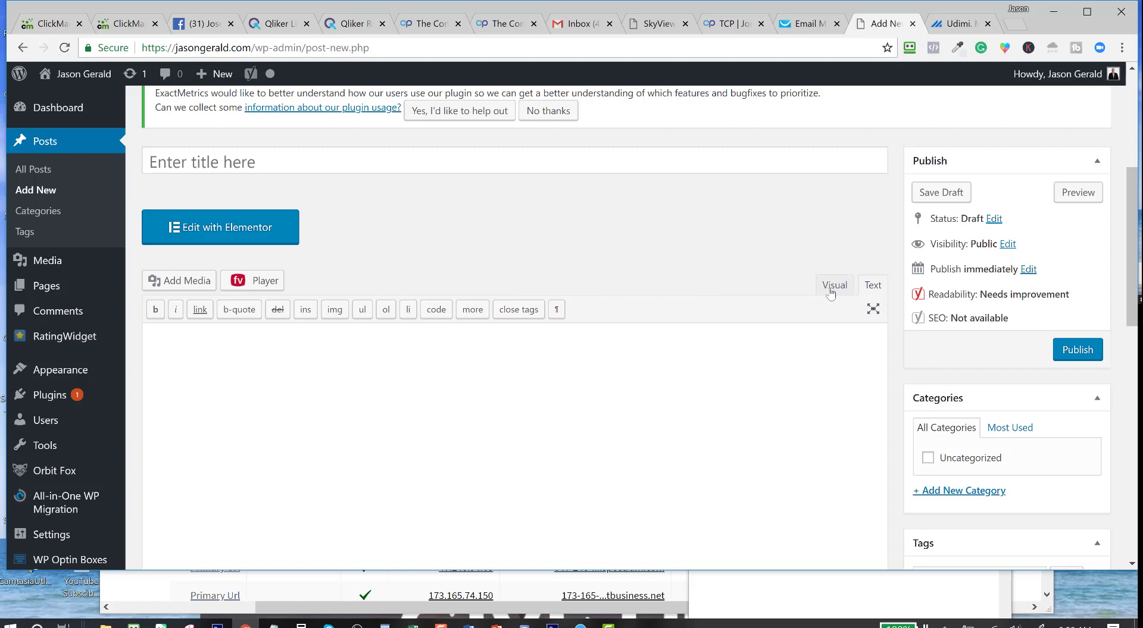
scroll(349, 373, "down", 2)
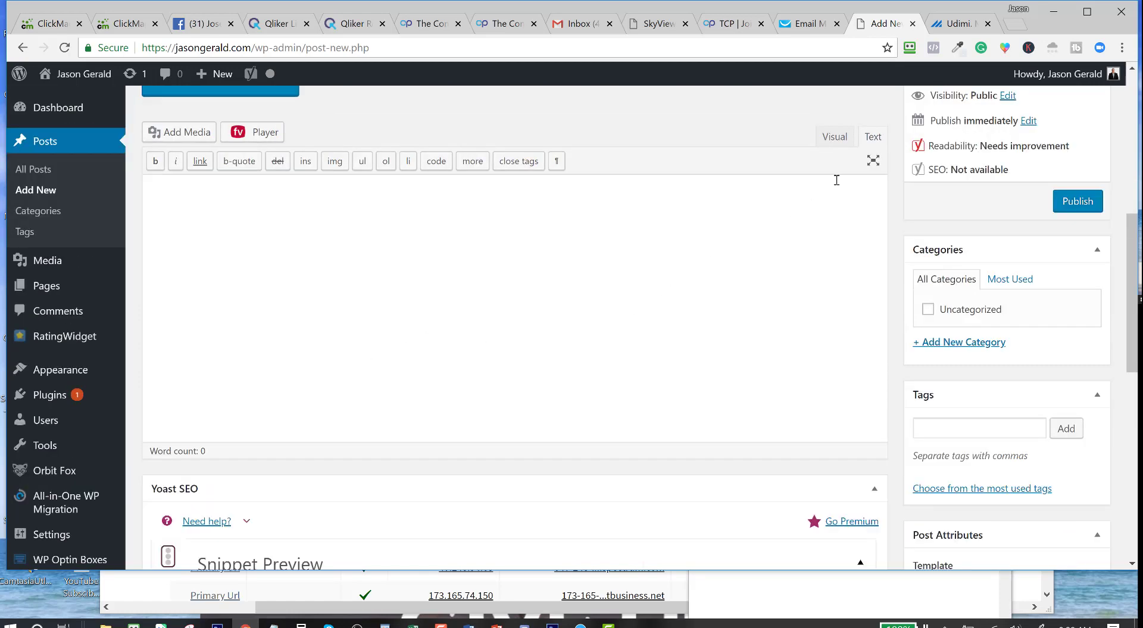
left_click(833, 137)
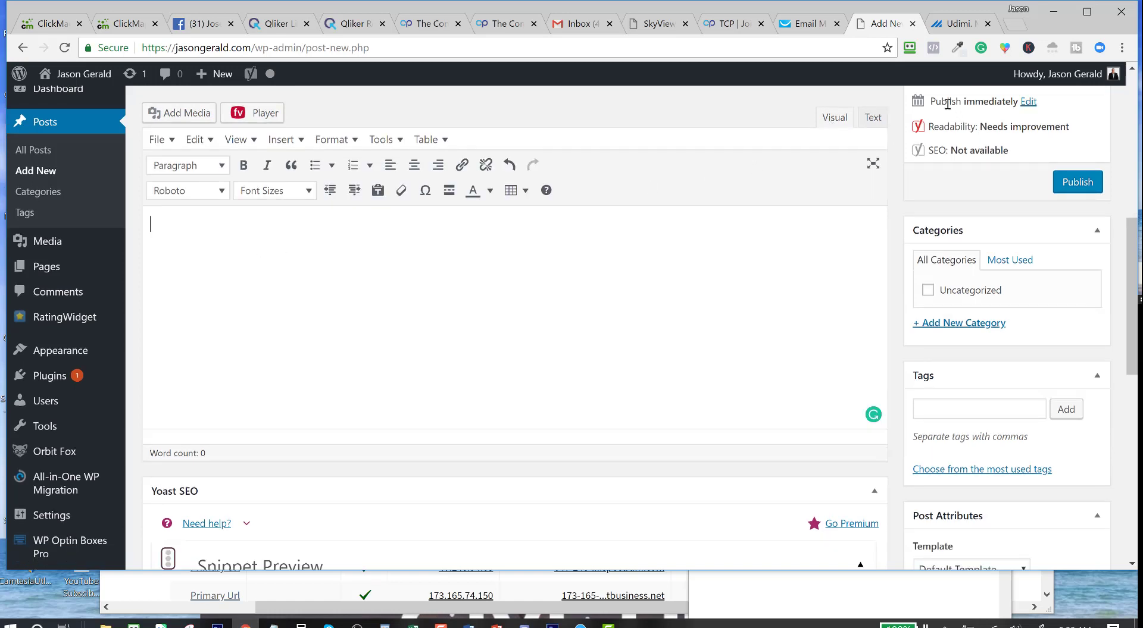
left_click(870, 117)
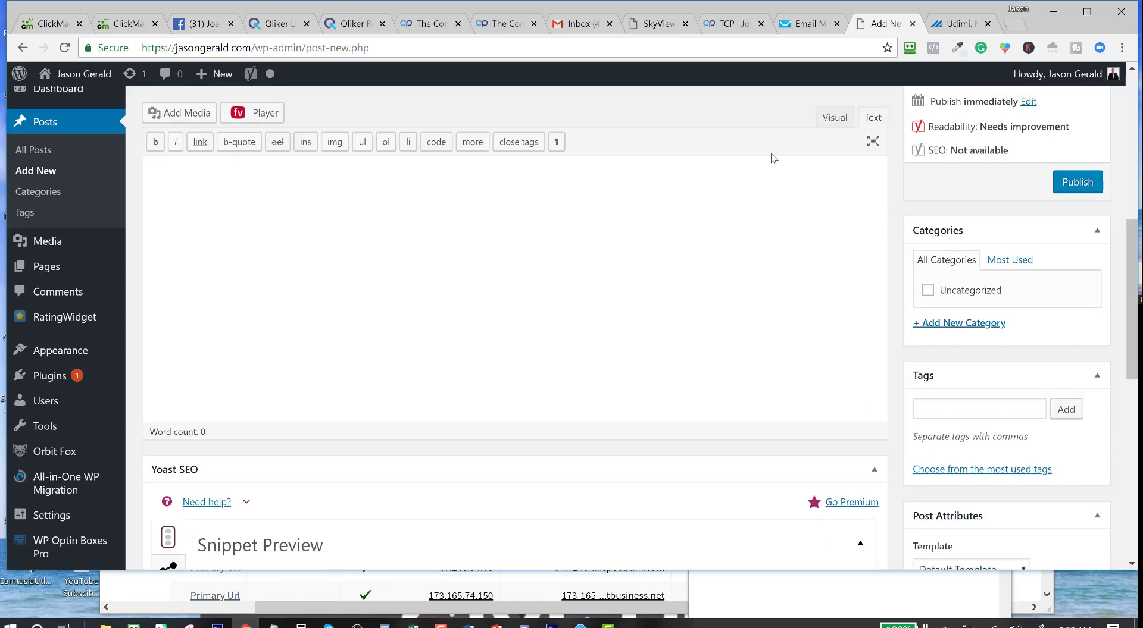
left_click(269, 198)
key("ctrl+v")
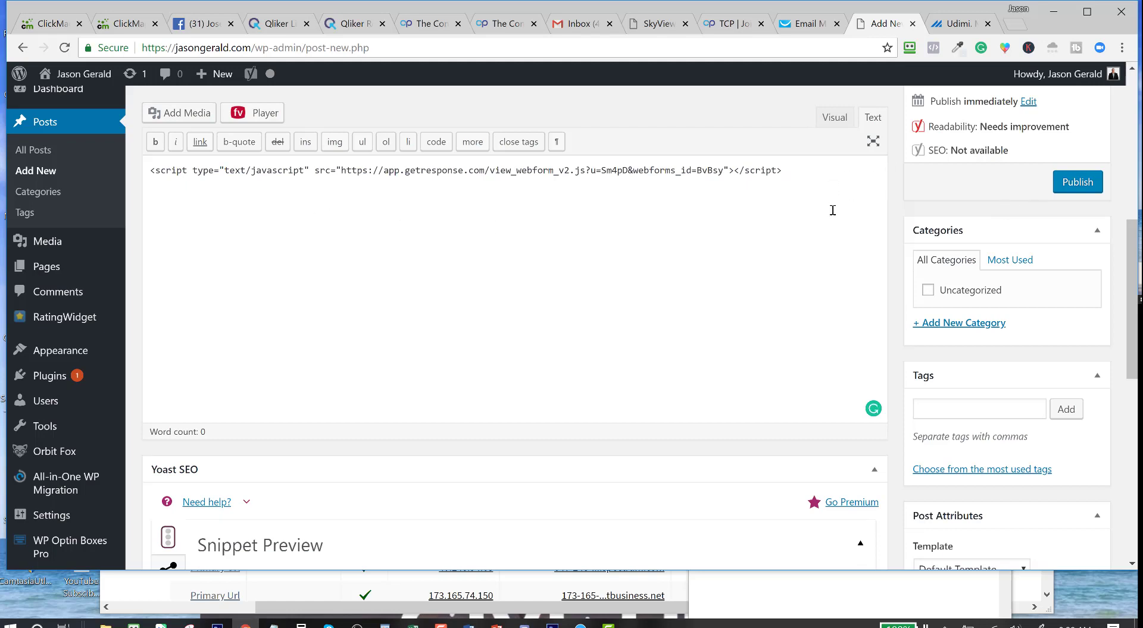
Publish the untitled post containing the form script and open its preview.
scroll(832, 210, "up", 3)
left_click(1078, 331)
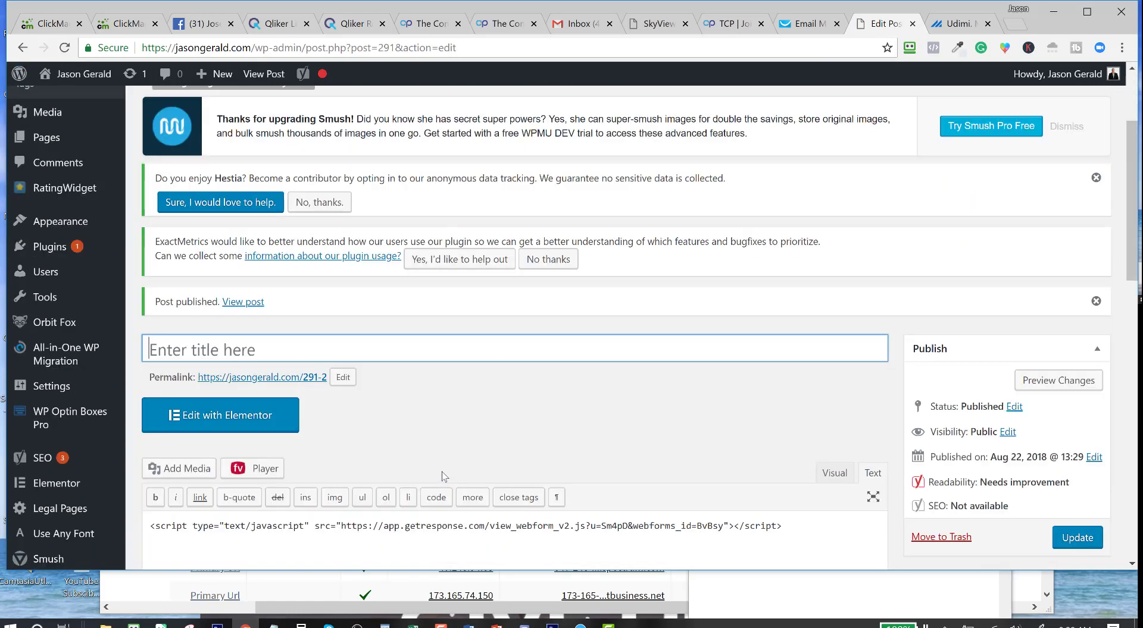
scroll(443, 476, "down", 3)
scroll(863, 340, "up", 3)
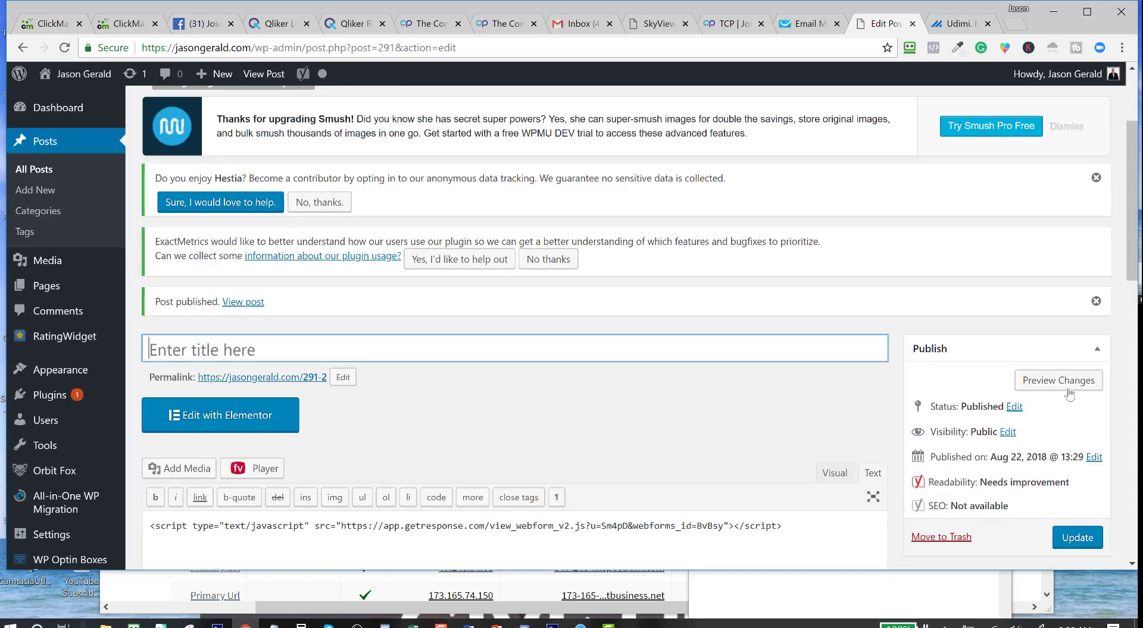
left_click(1068, 390)
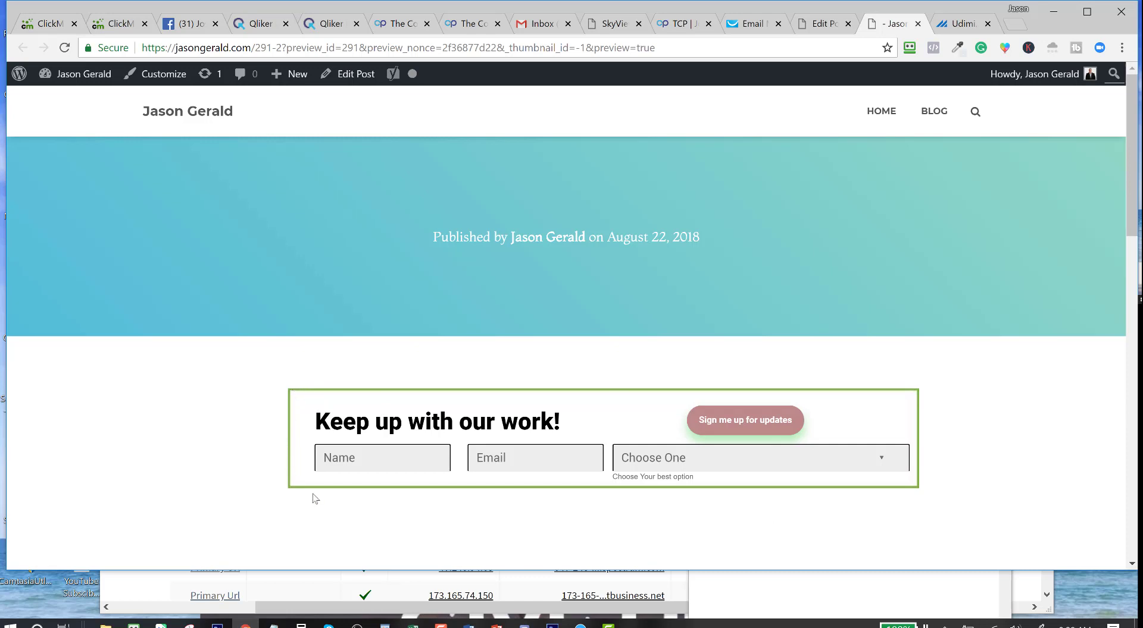
Test the Choose One dropdown on the previewed form by selecting "2) I'd love to travel but time and money make it difficult.".
left_click(749, 465)
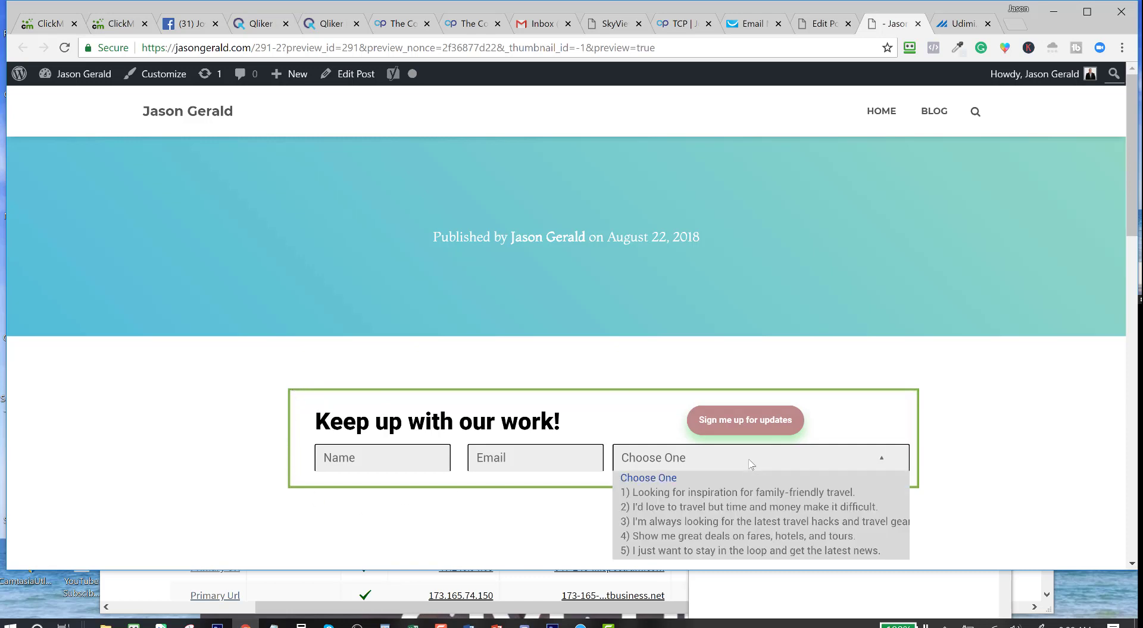
left_click(749, 465)
scroll(751, 464, "down", 1)
left_click(724, 390)
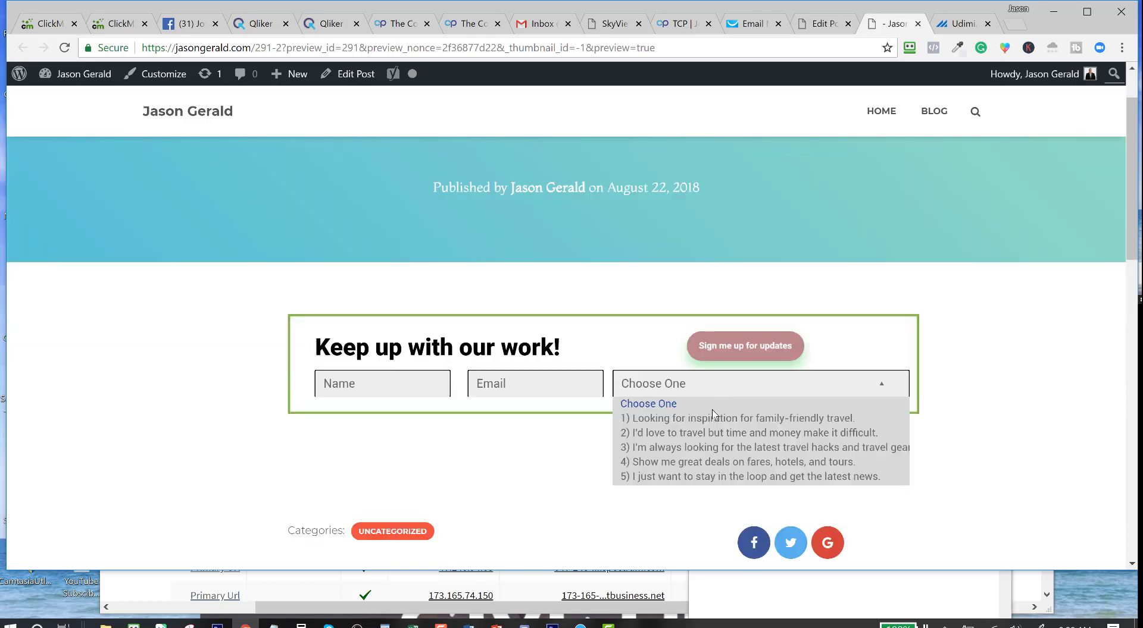
left_click(674, 434)
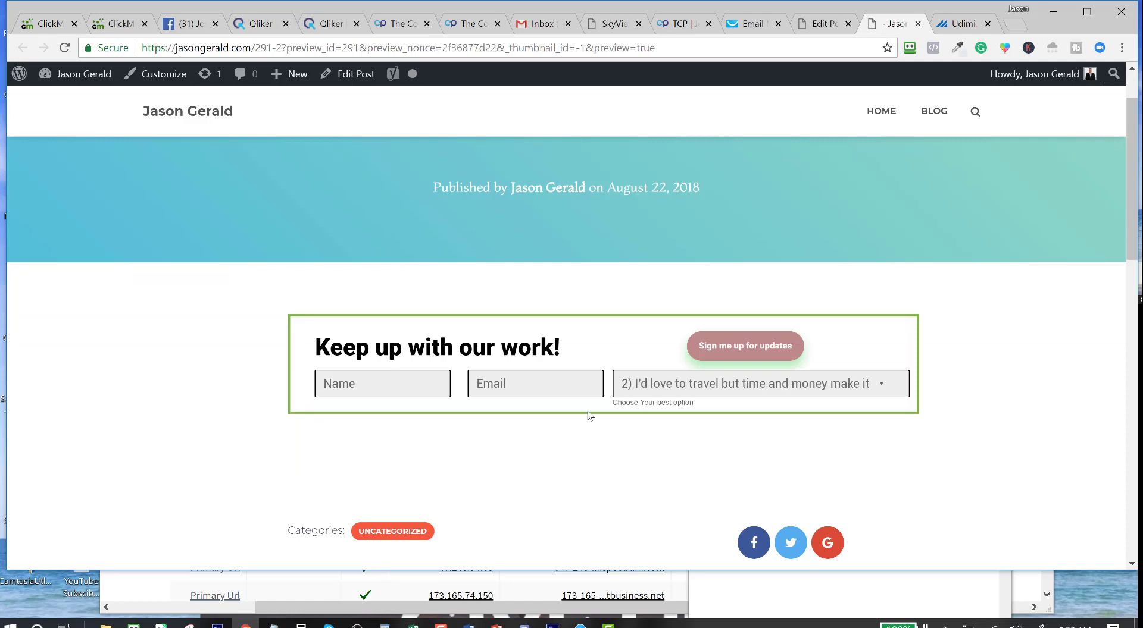